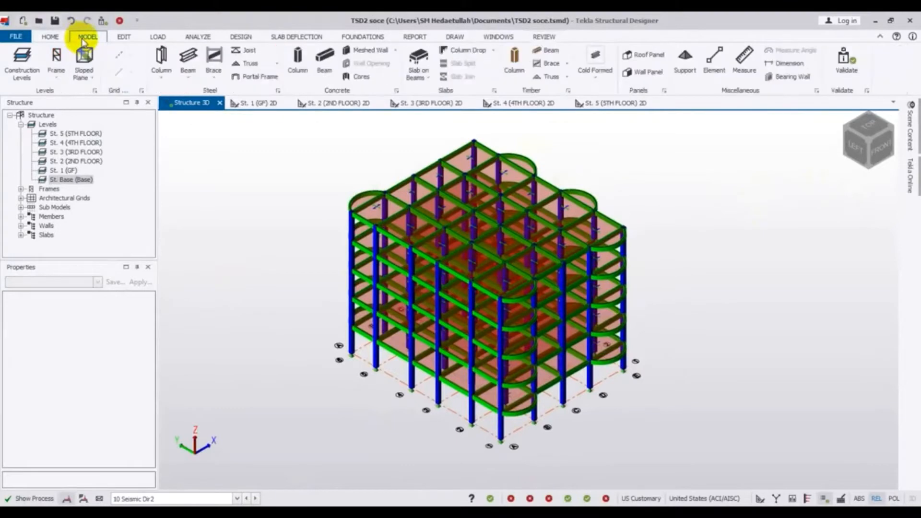
Open the design settings for the building model
{"action": "left_click", "coordinate": [50, 37]}
{"action": "middle_click_drag", "start_coordinate": [238, 326], "coordinate": [229, 326]}
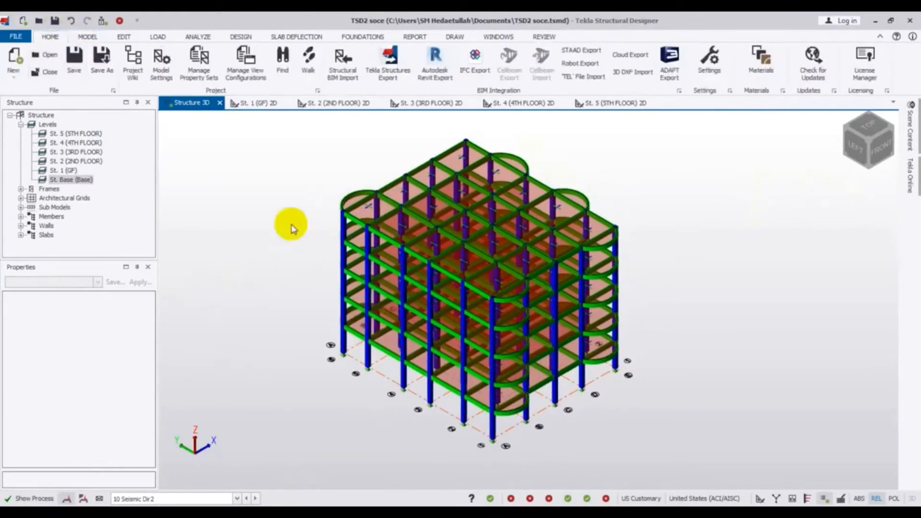
{"action": "left_click", "coordinate": [235, 37]}
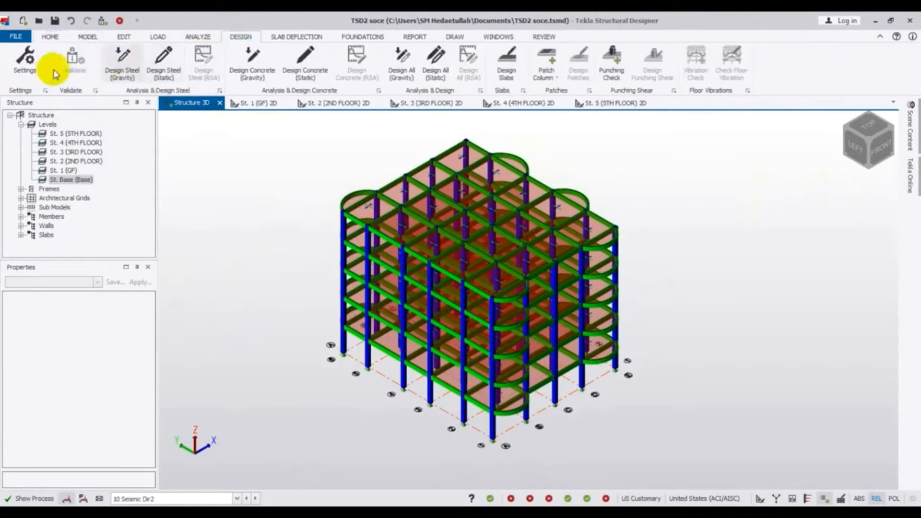
{"action": "left_click", "coordinate": [29, 69]}
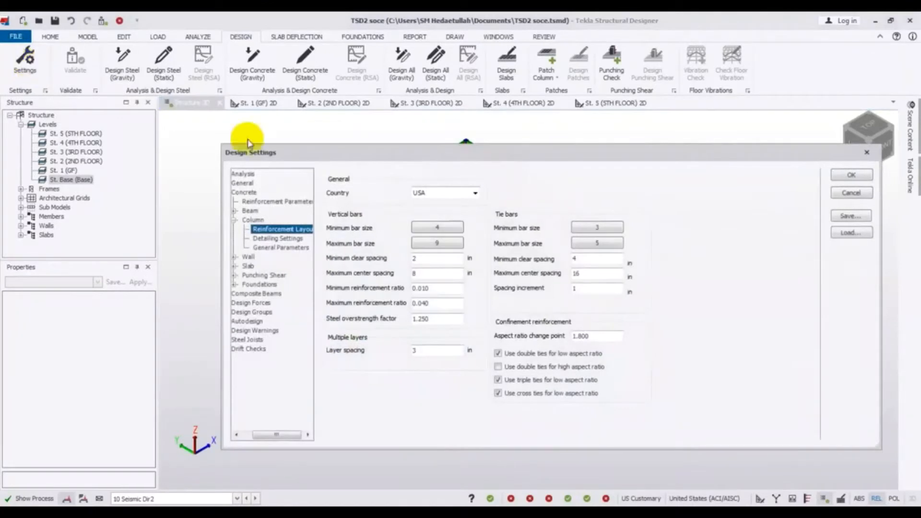
{"action": "left_click_drag", "start_coordinate": [433, 159], "coordinate": [396, 135]}
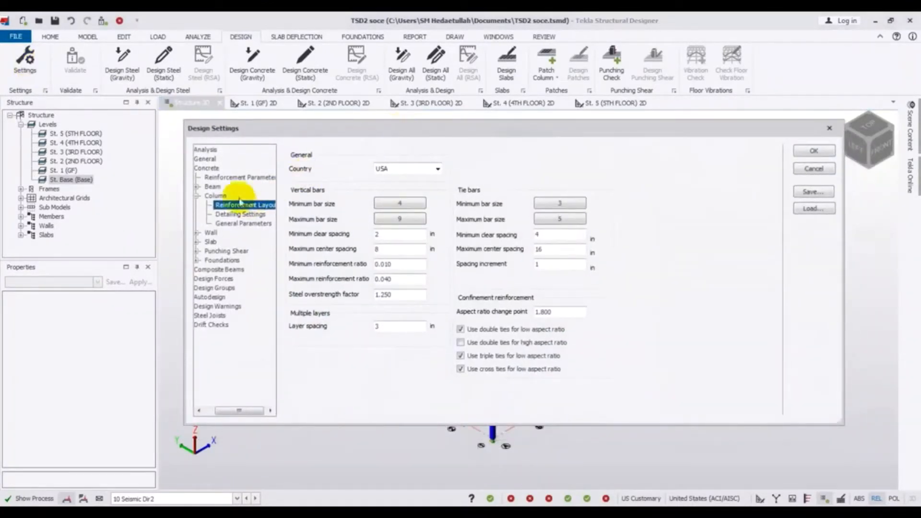
Examine the concrete category's reinforcement anchorage length parameters, with the settings tree widened to show full entry names
{"action": "left_click", "coordinate": [196, 195]}
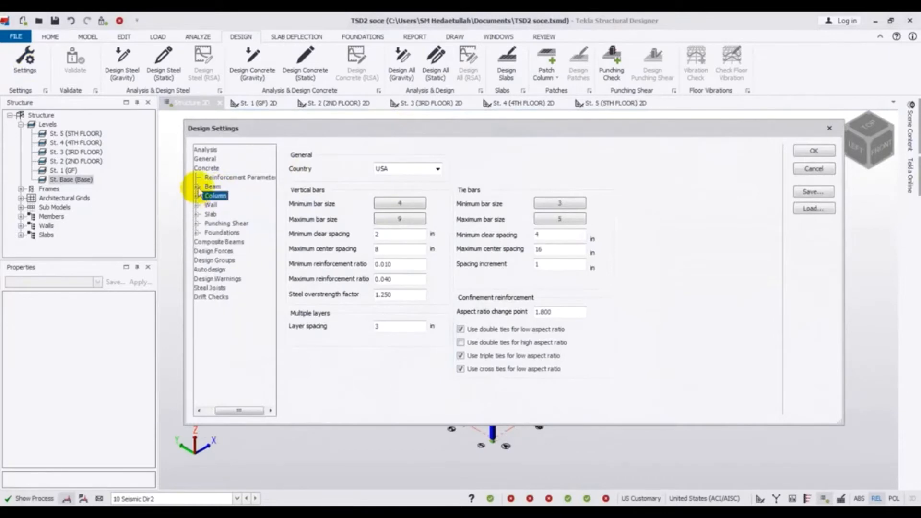
{"action": "left_click", "coordinate": [197, 187]}
{"action": "left_click", "coordinate": [197, 188]}
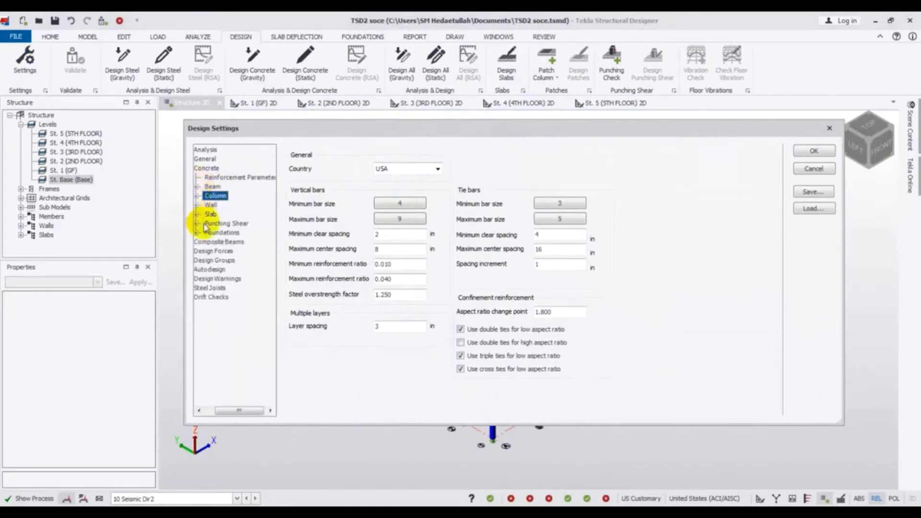
{"action": "left_click", "coordinate": [207, 168]}
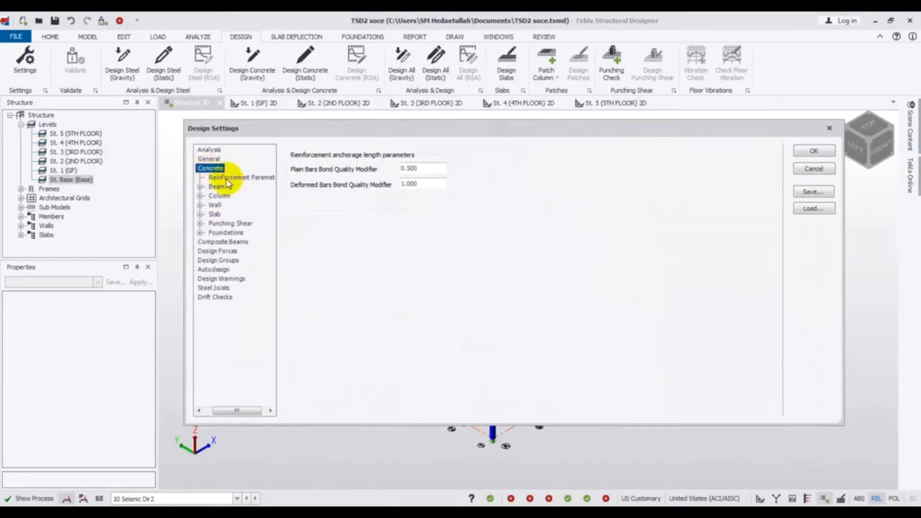
{"action": "left_click", "coordinate": [229, 178]}
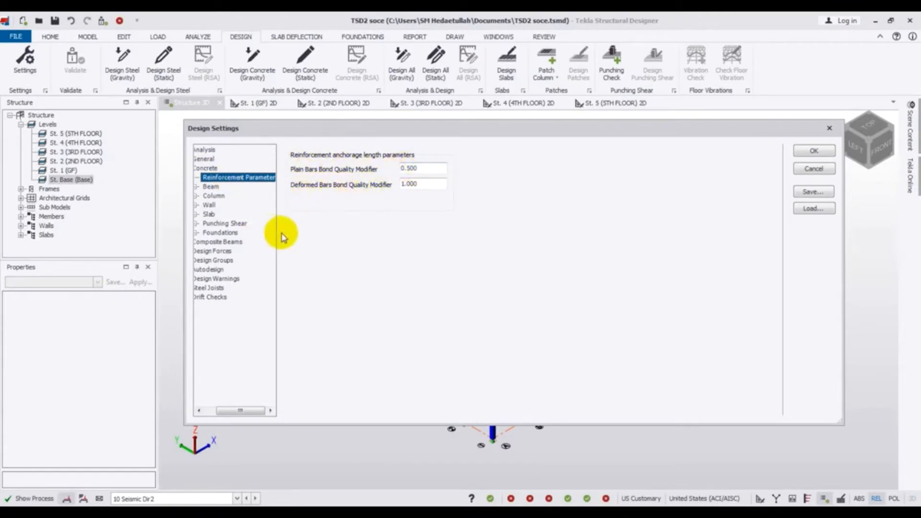
{"action": "left_click_drag", "start_coordinate": [277, 234], "coordinate": [307, 233]}
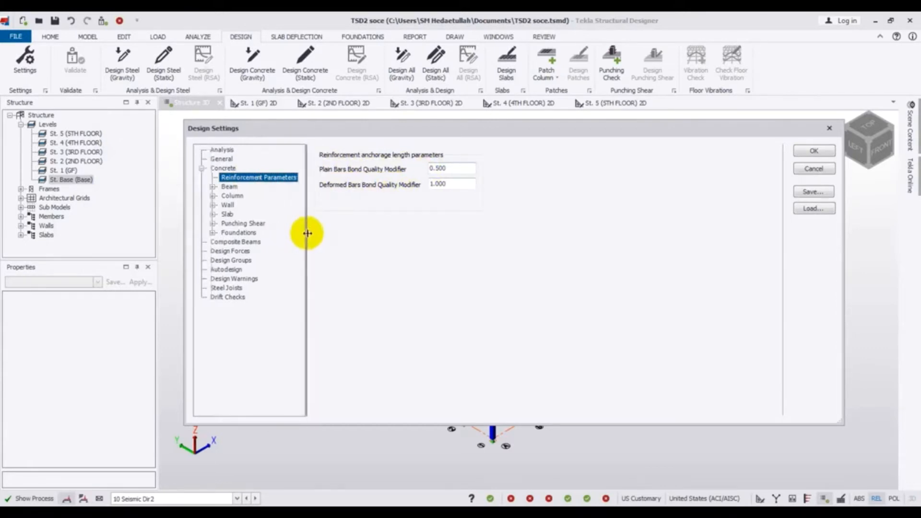
Open the concrete beam reinforcement settings and choose USA as the country
{"action": "left_click", "coordinate": [212, 187]}
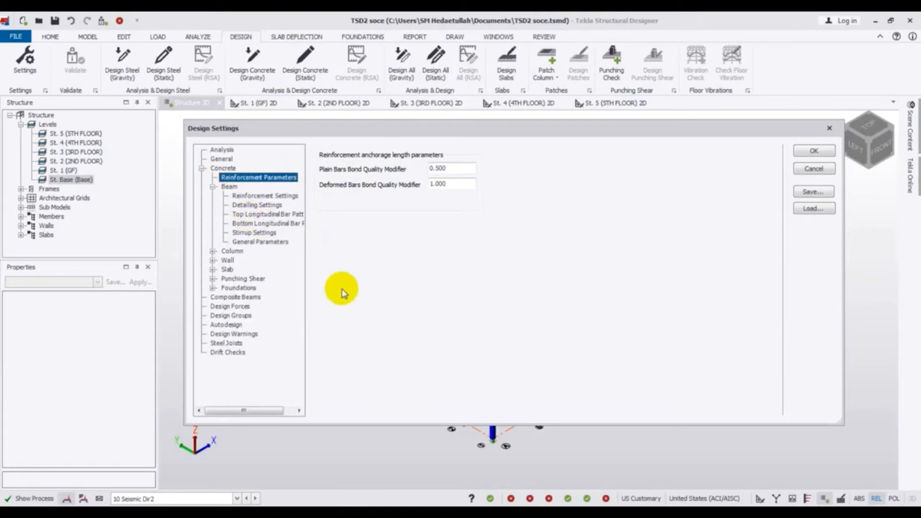
{"action": "left_click", "coordinate": [265, 195]}
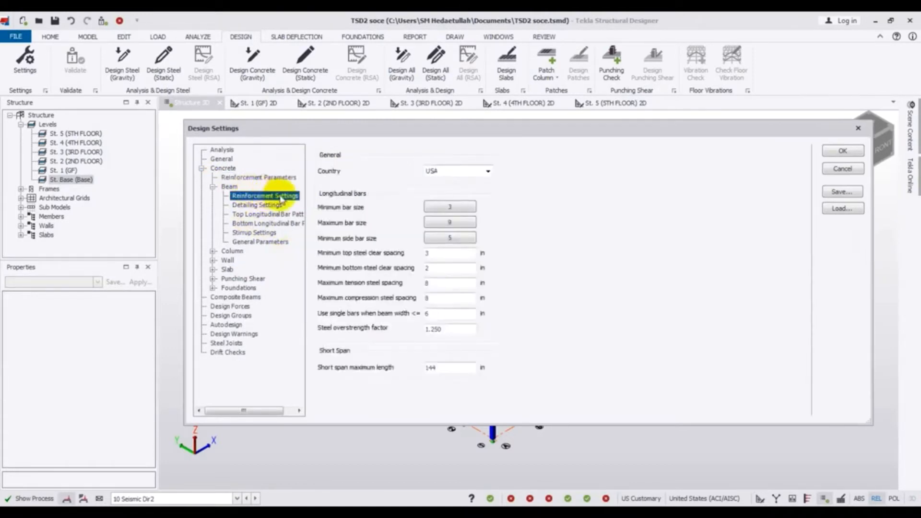
{"action": "left_click", "coordinate": [475, 172]}
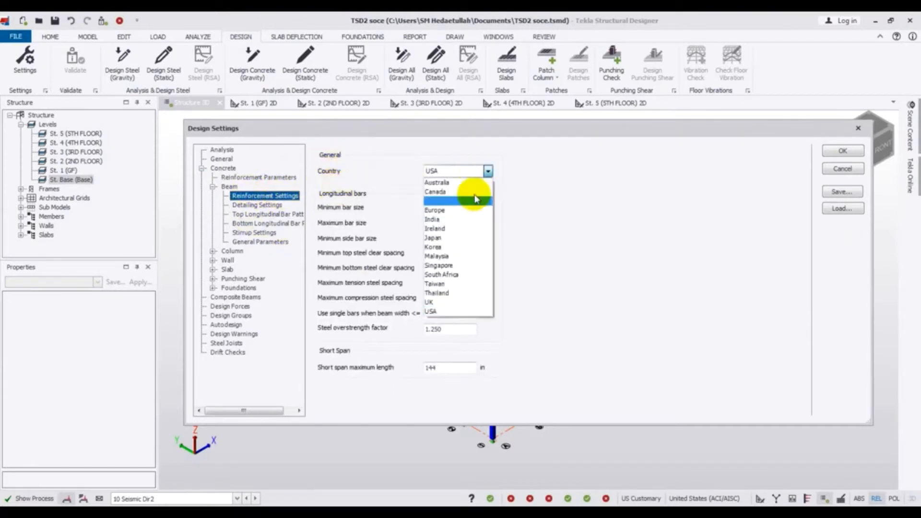
{"action": "left_click", "coordinate": [446, 312]}
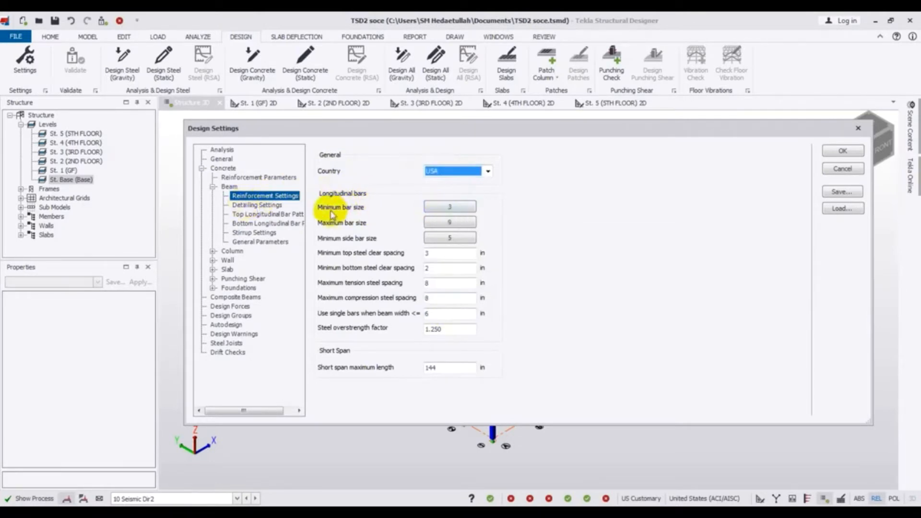
Set the minimum longitudinal bar size for beams to 4, with grade Gr. 60
{"action": "left_click", "coordinate": [439, 206]}
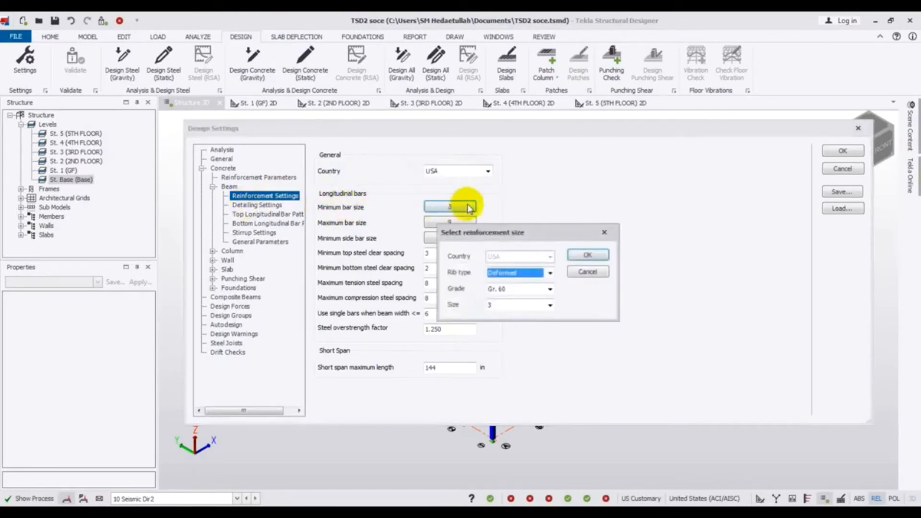
{"action": "left_click", "coordinate": [550, 288]}
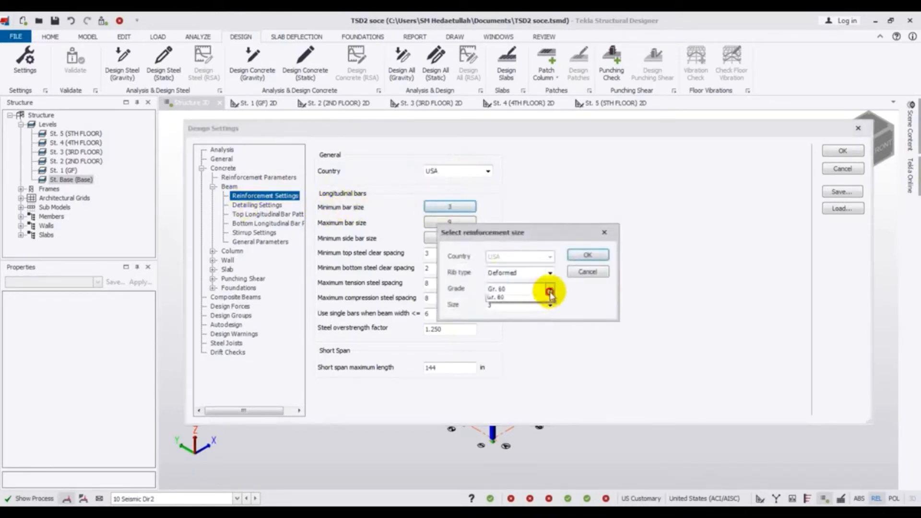
{"action": "left_click", "coordinate": [511, 310]}
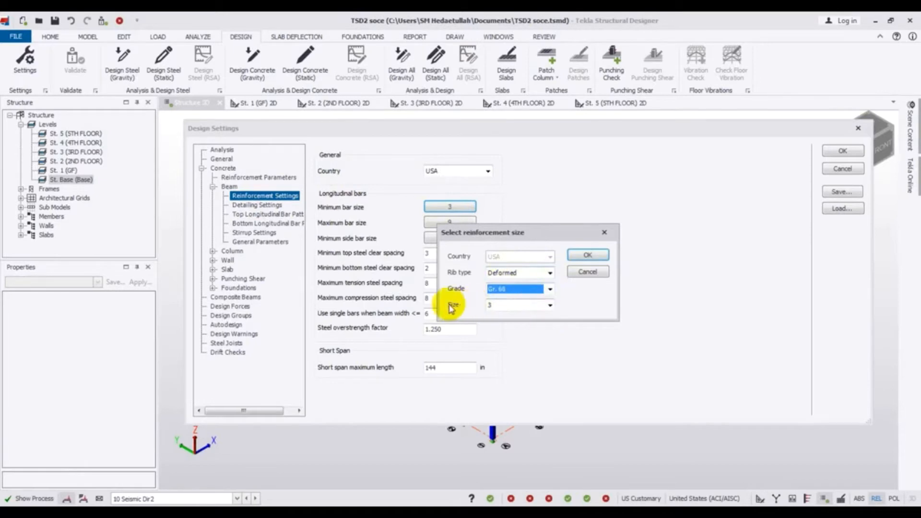
{"action": "left_click", "coordinate": [550, 306]}
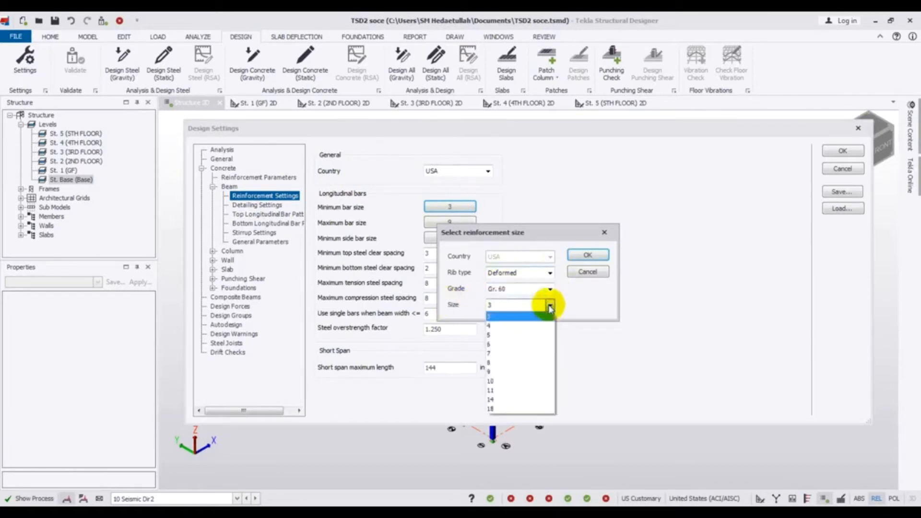
{"action": "left_click", "coordinate": [512, 327]}
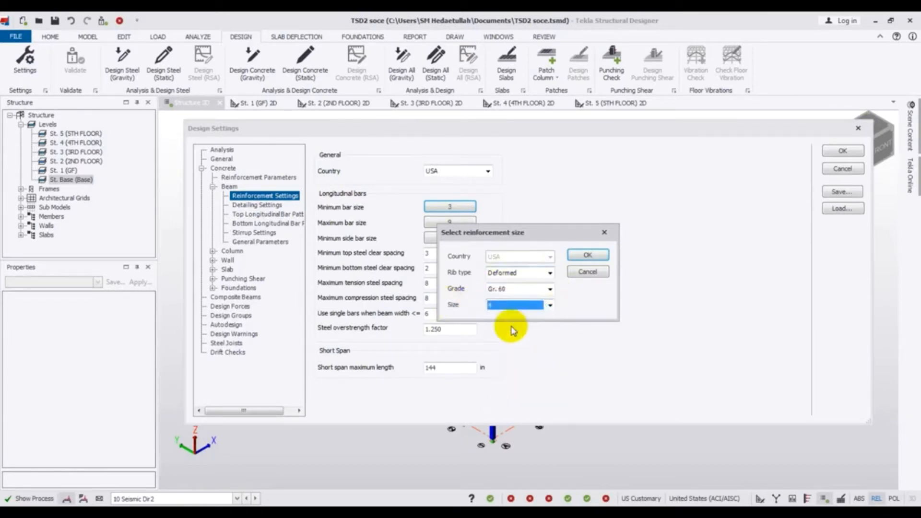
{"action": "left_click", "coordinate": [586, 256]}
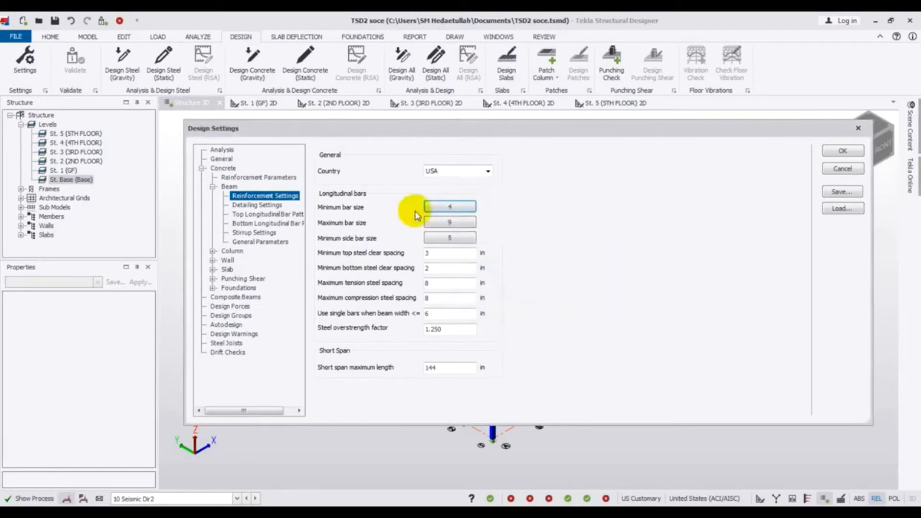
Set the beams' maximum longitudinal bar size to 5 and accept 5 as the minimum side bar size
{"action": "left_click", "coordinate": [450, 222]}
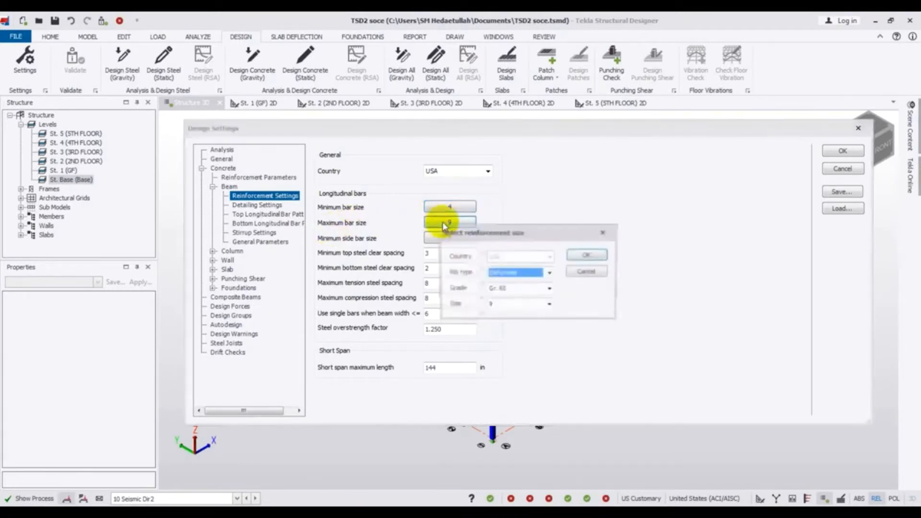
{"action": "left_click", "coordinate": [522, 305]}
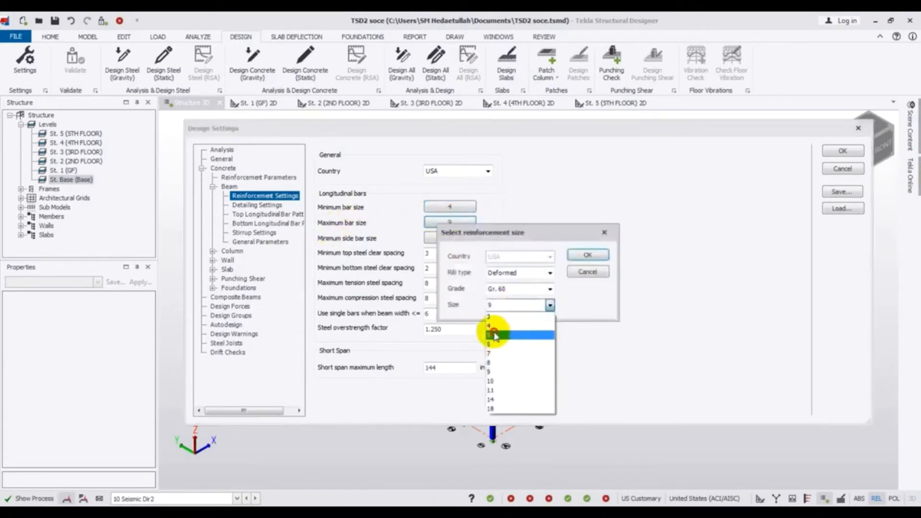
{"action": "left_click", "coordinate": [494, 332]}
{"action": "left_click_drag", "start_coordinate": [514, 237], "coordinate": [555, 222]}
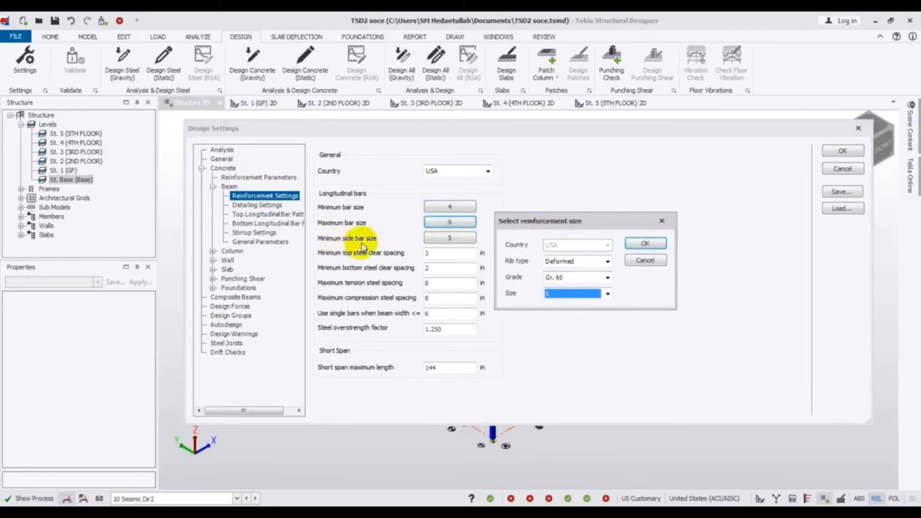
{"action": "left_click", "coordinate": [645, 243]}
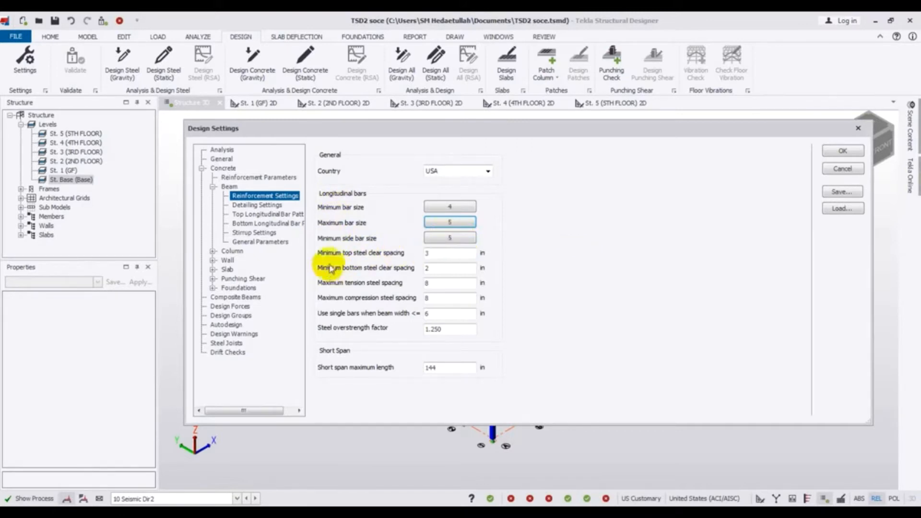
{"action": "left_click", "coordinate": [428, 239]}
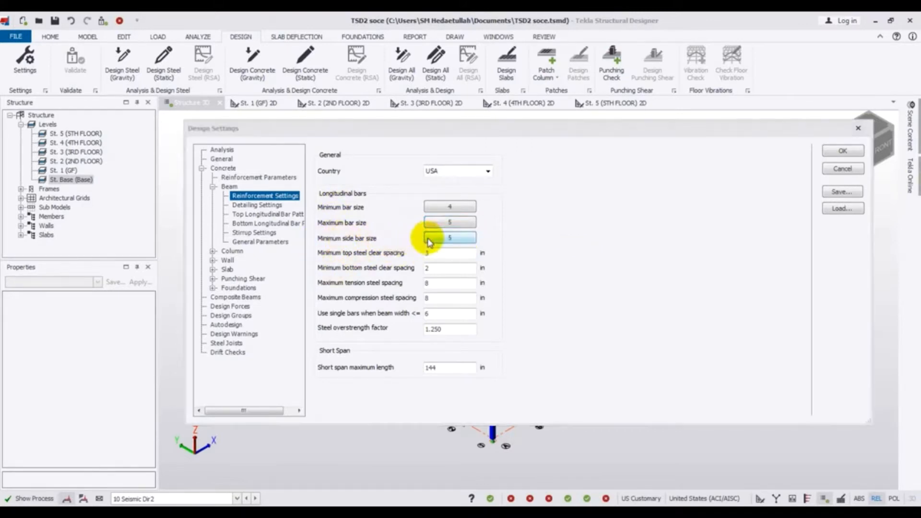
{"action": "left_click", "coordinate": [645, 244]}
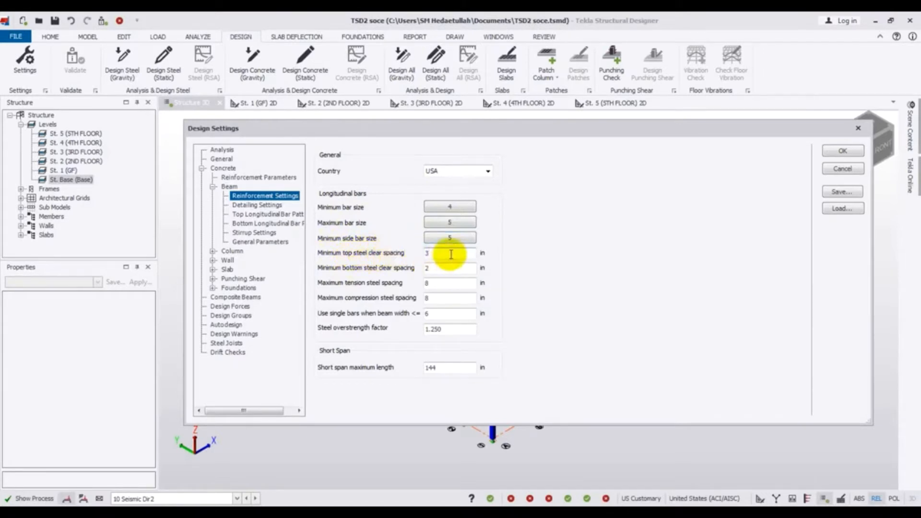
Set the beams' minimum top steel clear spacing to 2 in and check the single-bar width and short-span length limits
{"action": "left_click_drag", "start_coordinate": [451, 254], "coordinate": [400, 258]}
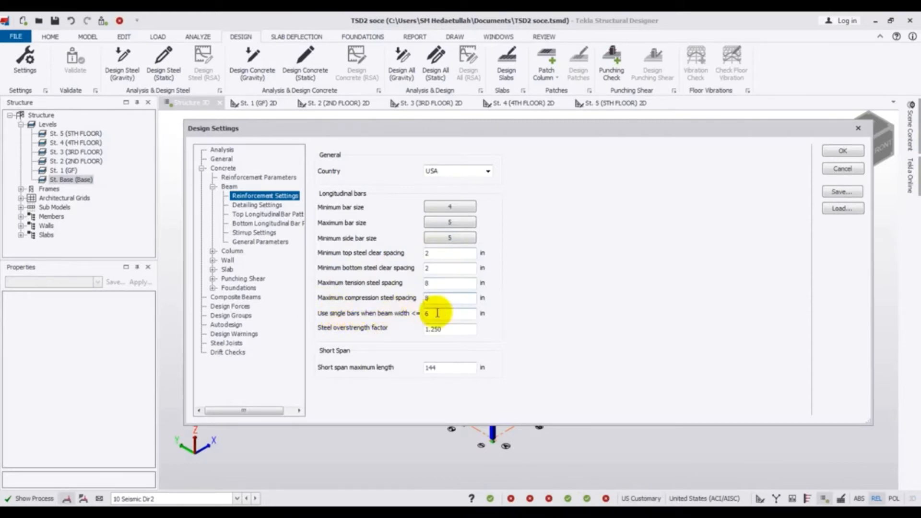
{"action": "left_click_drag", "start_coordinate": [450, 312], "coordinate": [401, 315]}
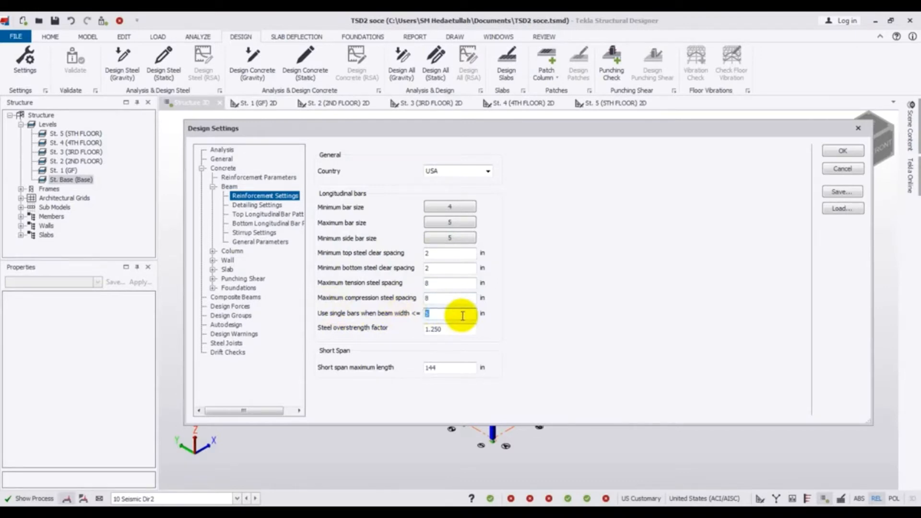
{"action": "left_click", "coordinate": [445, 314]}
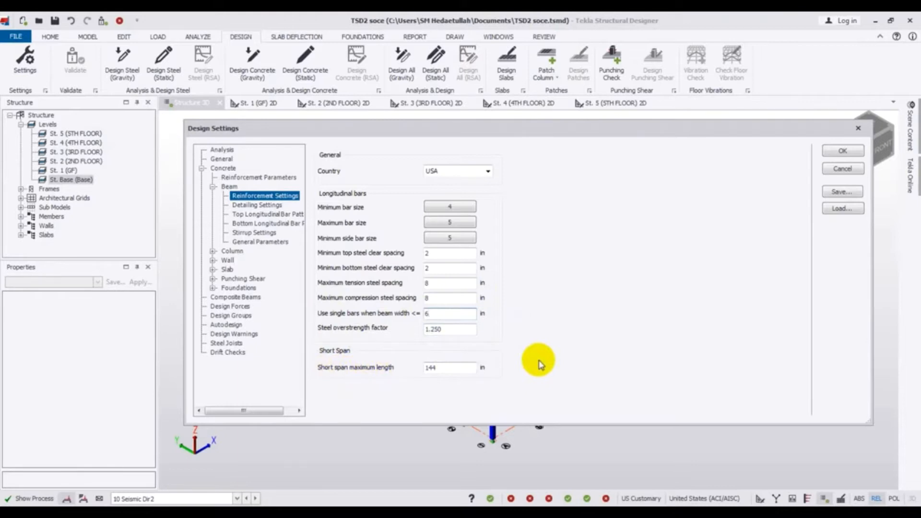
{"action": "left_click_drag", "start_coordinate": [452, 368], "coordinate": [398, 373]}
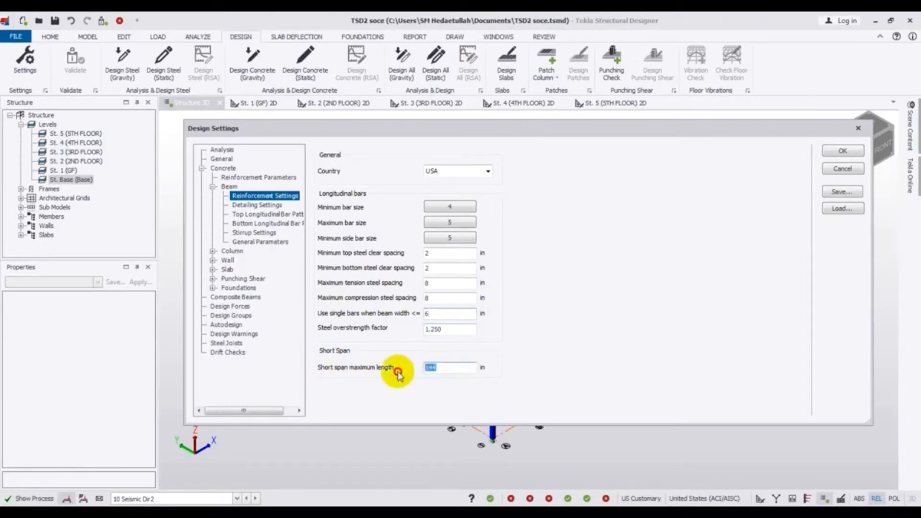
Compare the three standard top longitudinal bar patterns for beams and select Standard Top 1 in the pattern setup
{"action": "left_click", "coordinate": [260, 206]}
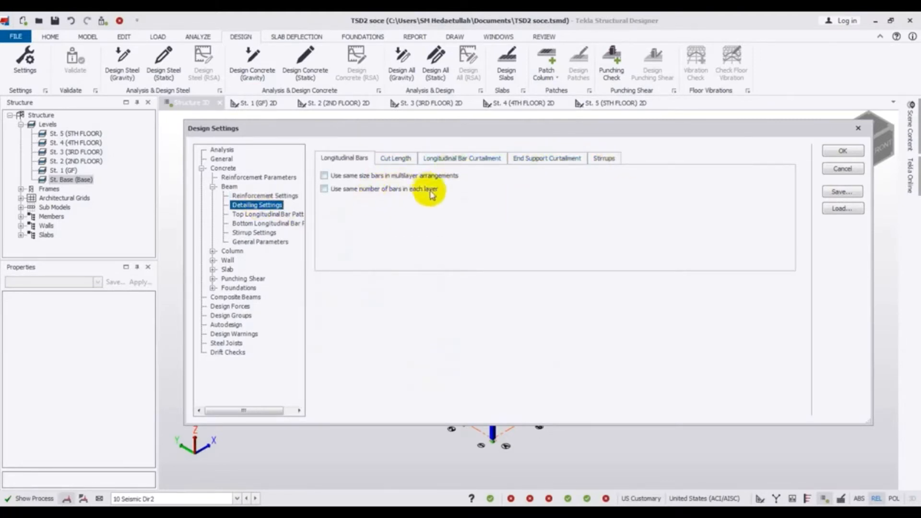
{"action": "left_click", "coordinate": [266, 215]}
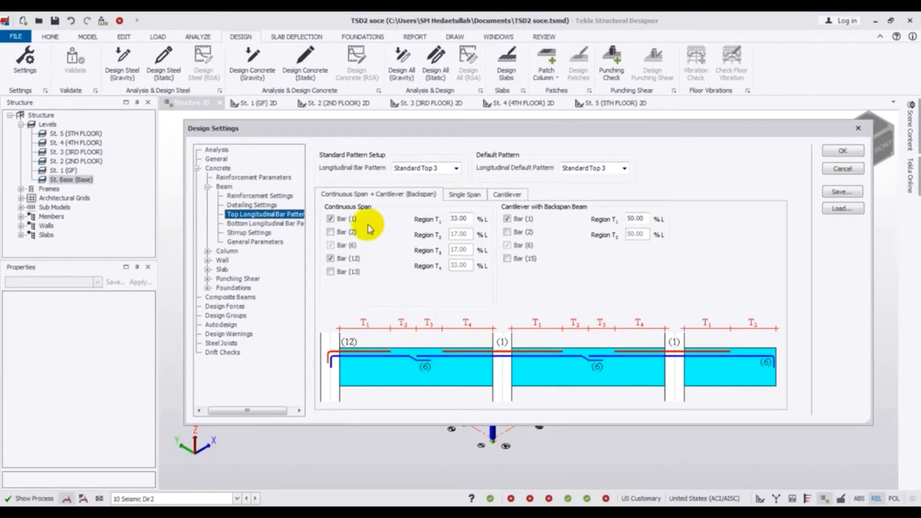
{"action": "left_click", "coordinate": [456, 169]}
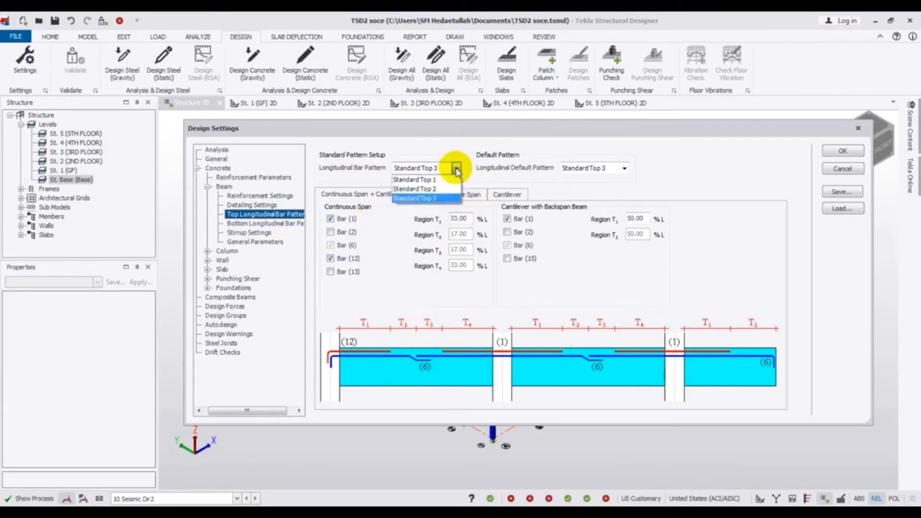
{"action": "left_click", "coordinate": [435, 182]}
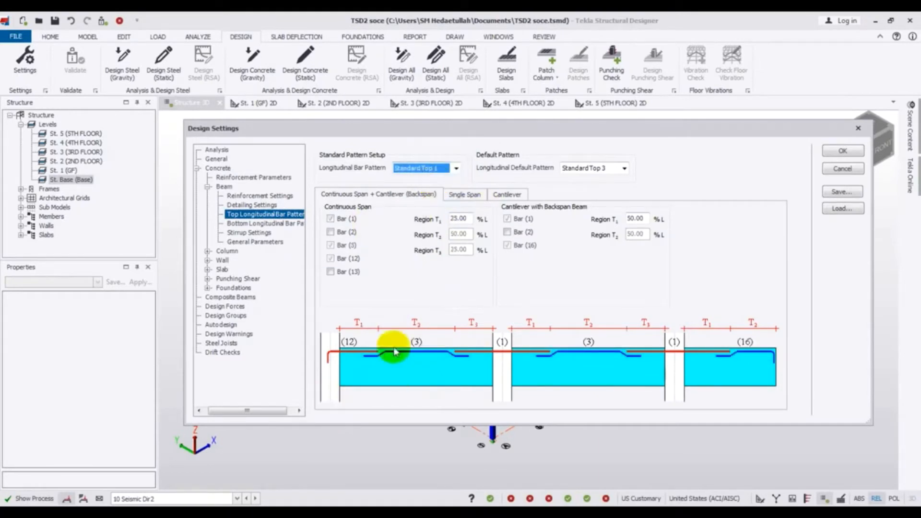
{"action": "left_click", "coordinate": [457, 169]}
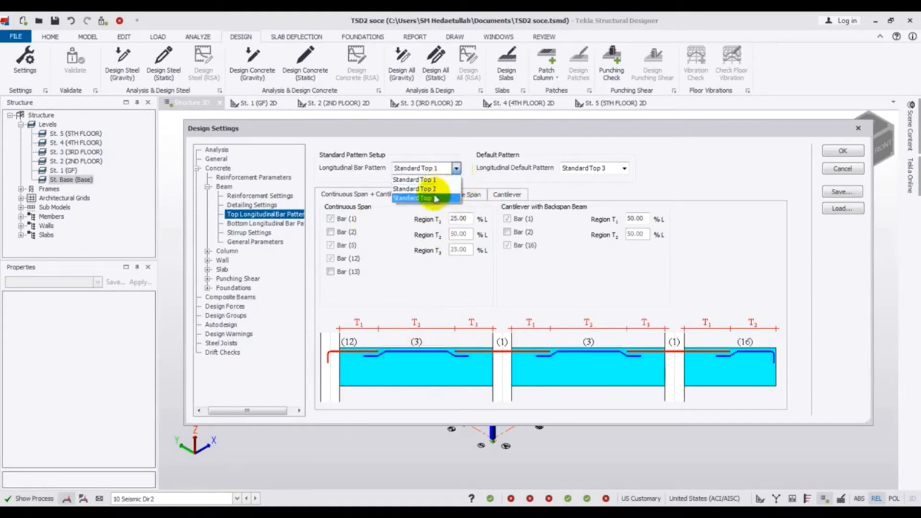
{"action": "left_click", "coordinate": [435, 187]}
{"action": "left_click", "coordinate": [457, 169]}
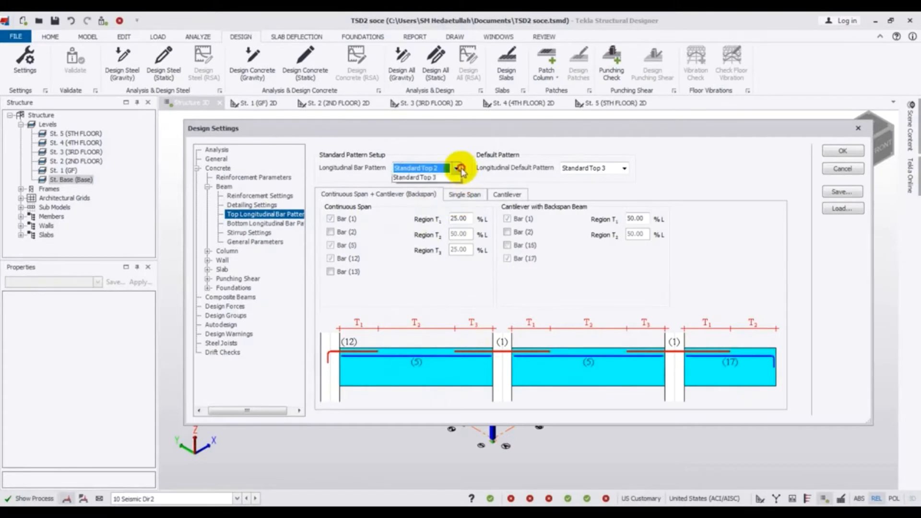
{"action": "left_click", "coordinate": [437, 193]}
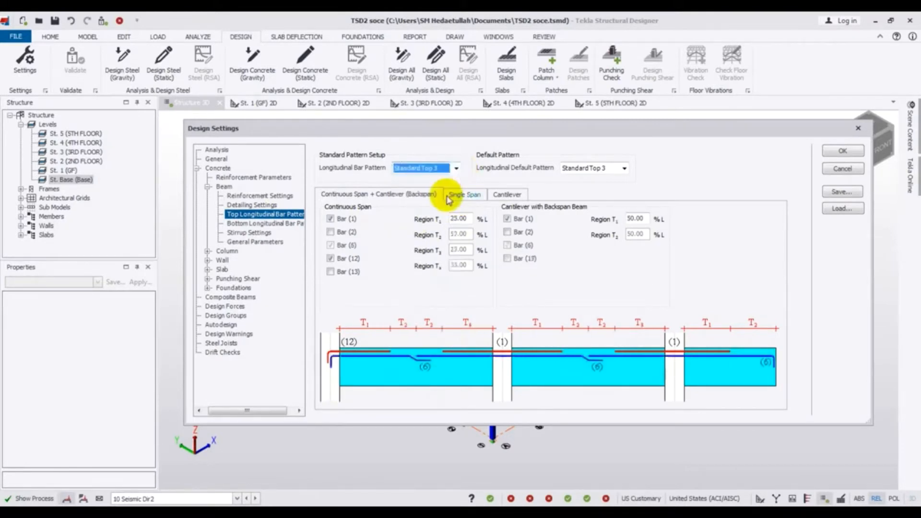
{"action": "left_click", "coordinate": [456, 169]}
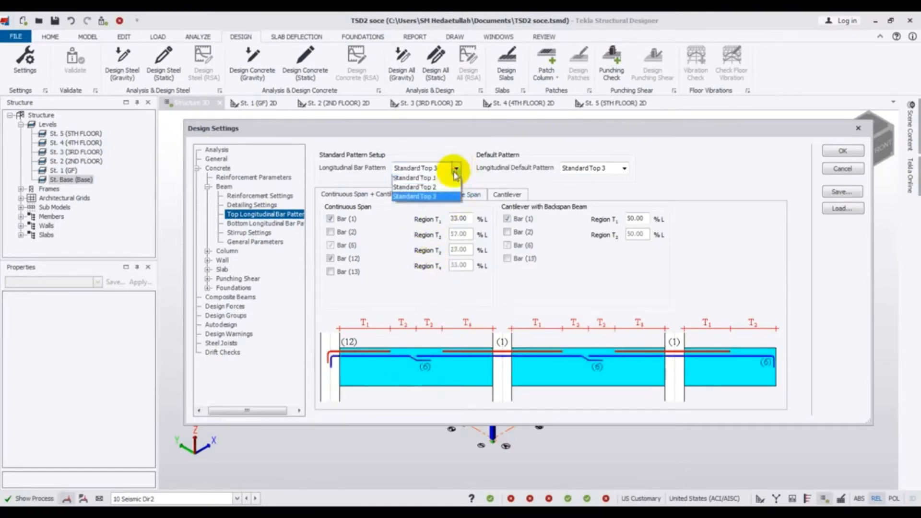
{"action": "left_click", "coordinate": [435, 179]}
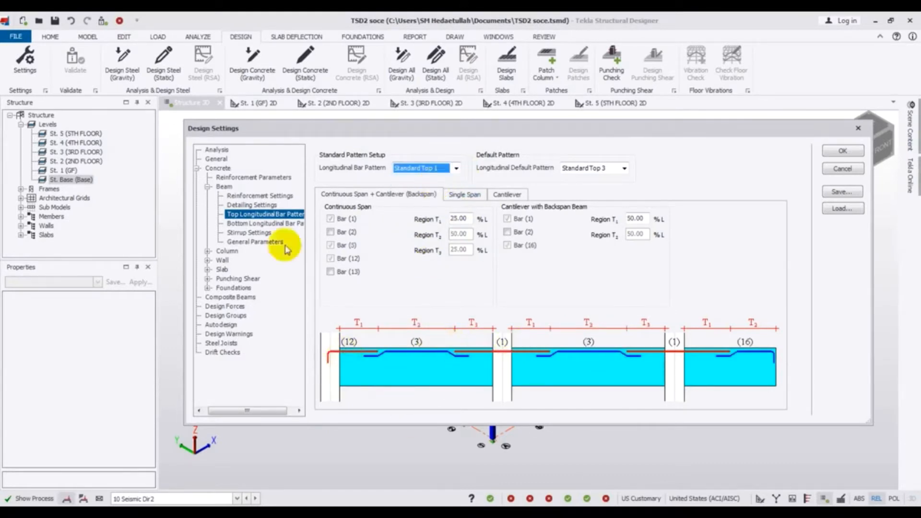
Compare the standard bottom longitudinal bar patterns for beams, leaving the setup on Standard Bottom 1, and set the default pattern to Standard Bottom 2
{"action": "left_click", "coordinate": [255, 224]}
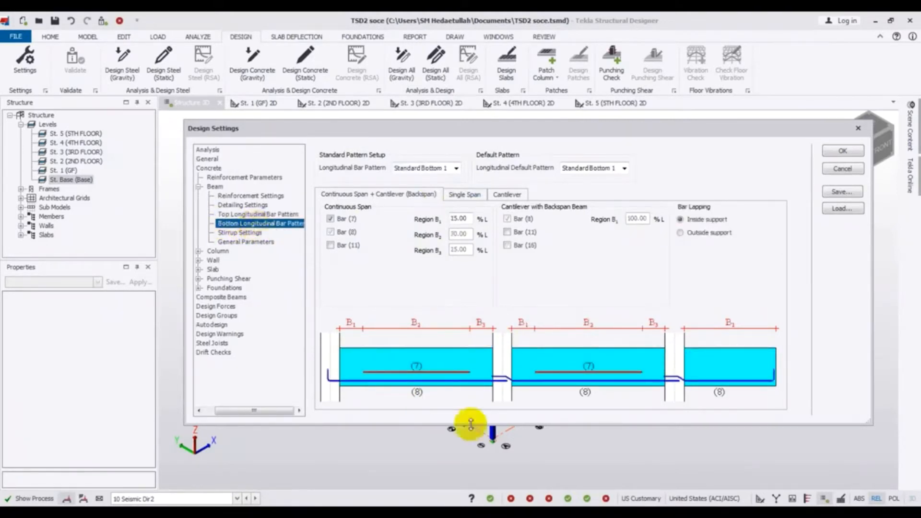
{"action": "left_click", "coordinate": [456, 168]}
{"action": "left_click", "coordinate": [445, 189]}
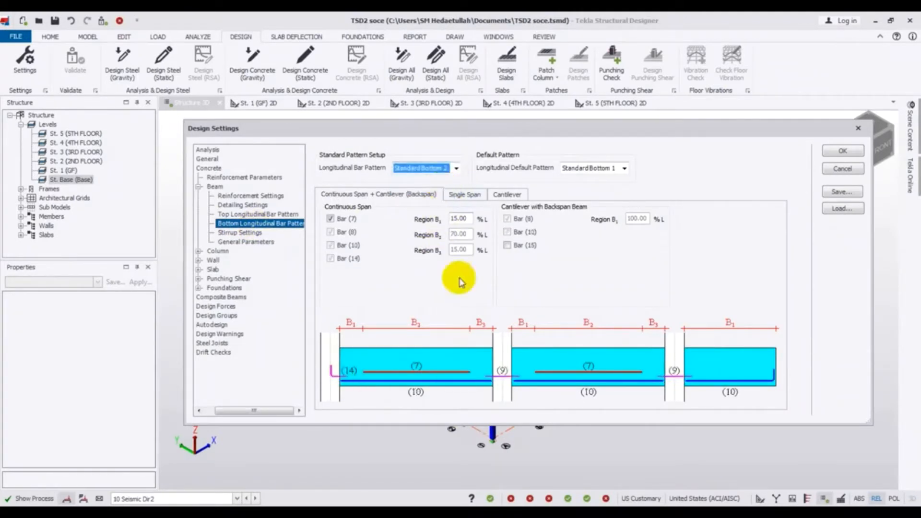
{"action": "left_click", "coordinate": [435, 168]}
{"action": "left_click", "coordinate": [420, 179]}
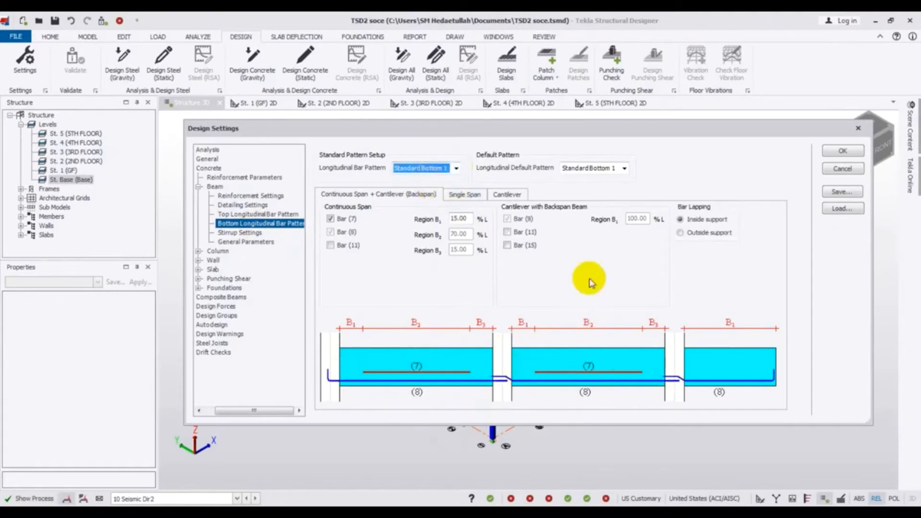
{"action": "left_click", "coordinate": [588, 169]}
{"action": "left_click", "coordinate": [594, 186]}
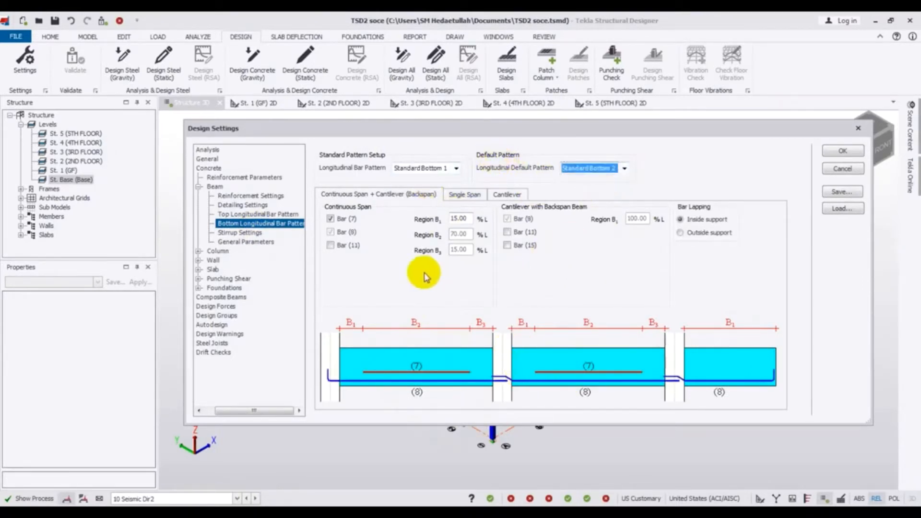
Open the beam stirrup settings, try the Open stirrup type for normal shear regions and set it back to Closed
{"action": "left_click", "coordinate": [244, 233]}
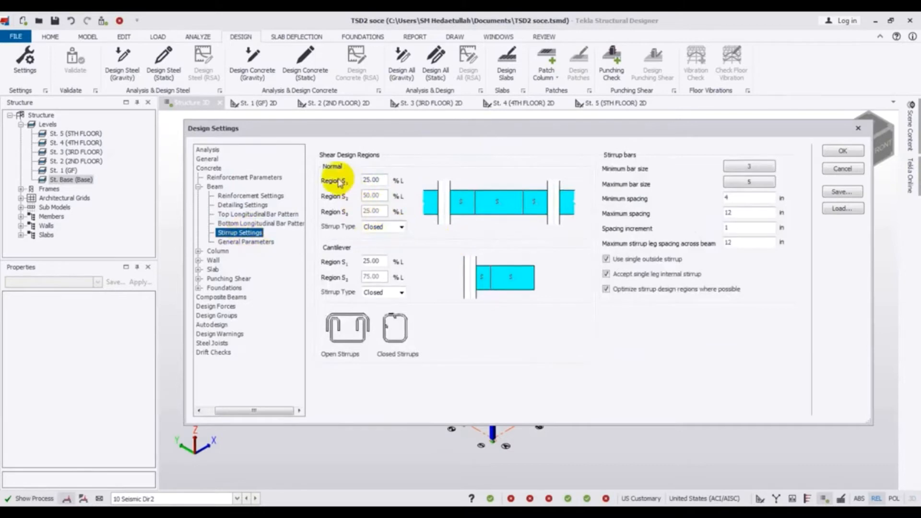
{"action": "left_click", "coordinate": [384, 180]}
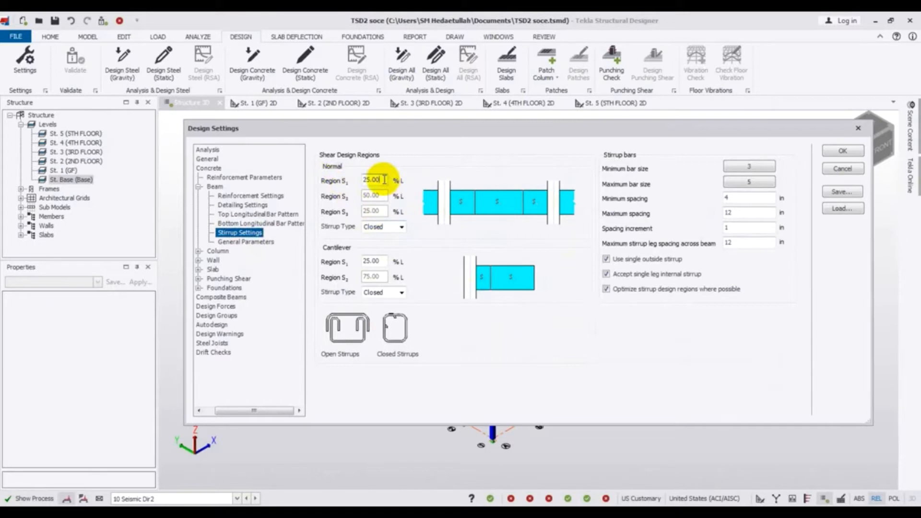
{"action": "left_click", "coordinate": [399, 228]}
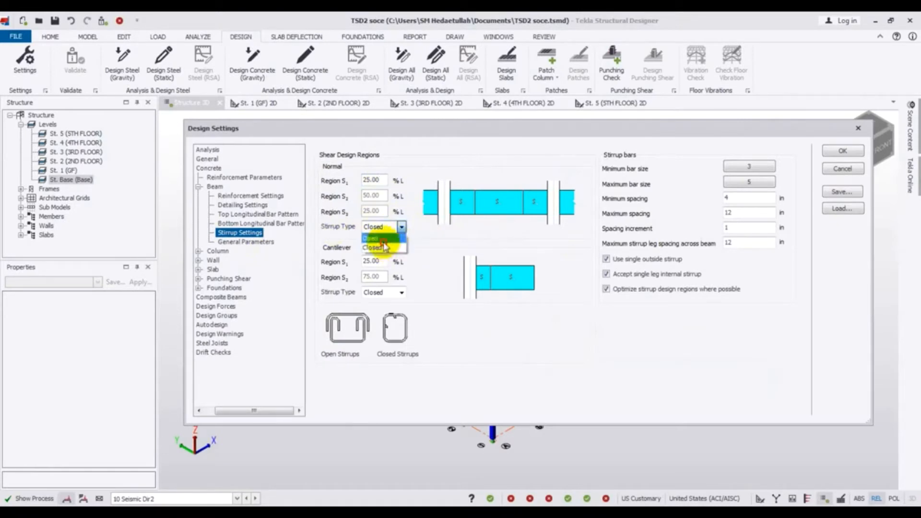
{"action": "left_click", "coordinate": [381, 238]}
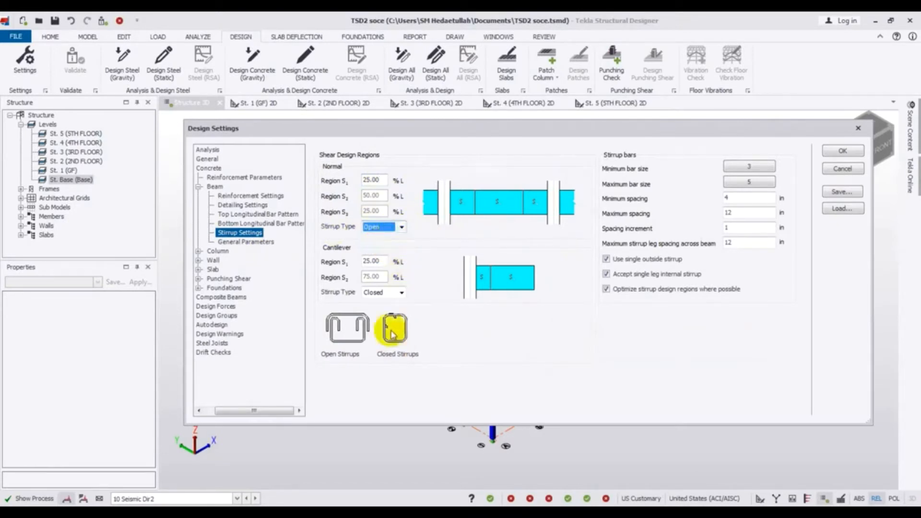
{"action": "left_click", "coordinate": [400, 228]}
{"action": "left_click", "coordinate": [382, 246]}
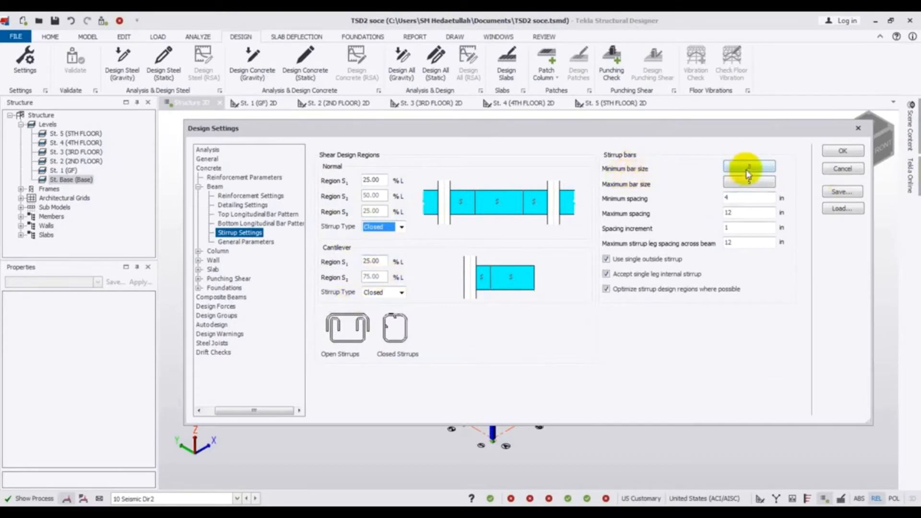
Set the beams' maximum stirrup bar size to 4, keeping deformed Gr. 60 bars
{"action": "left_click", "coordinate": [749, 181]}
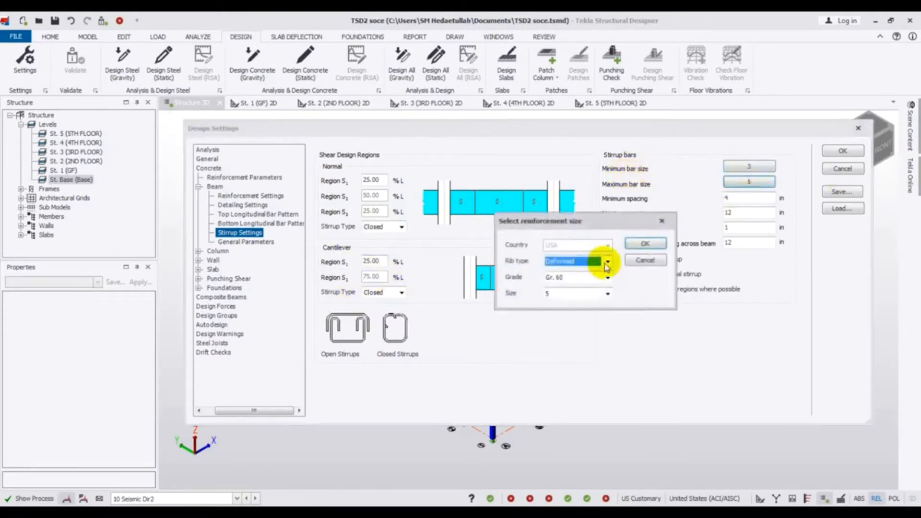
{"action": "left_click", "coordinate": [607, 293]}
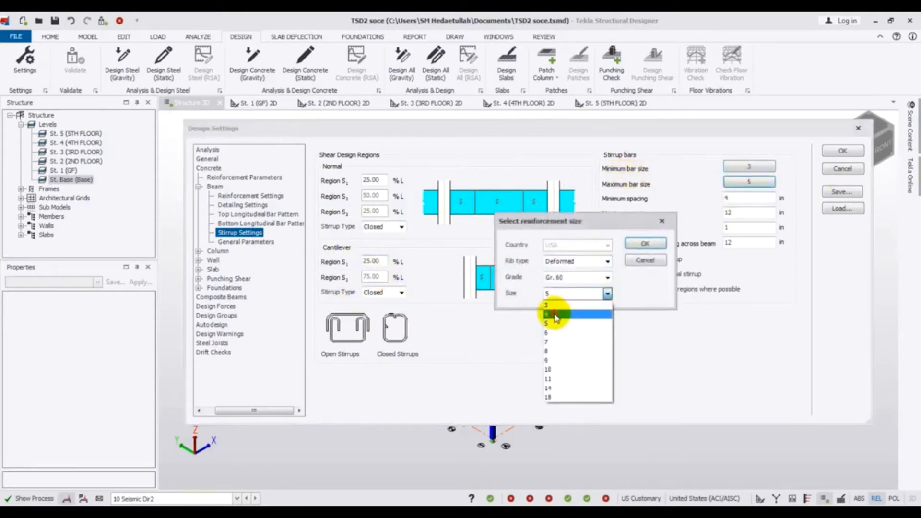
{"action": "left_click", "coordinate": [555, 314]}
{"action": "left_click", "coordinate": [645, 244]}
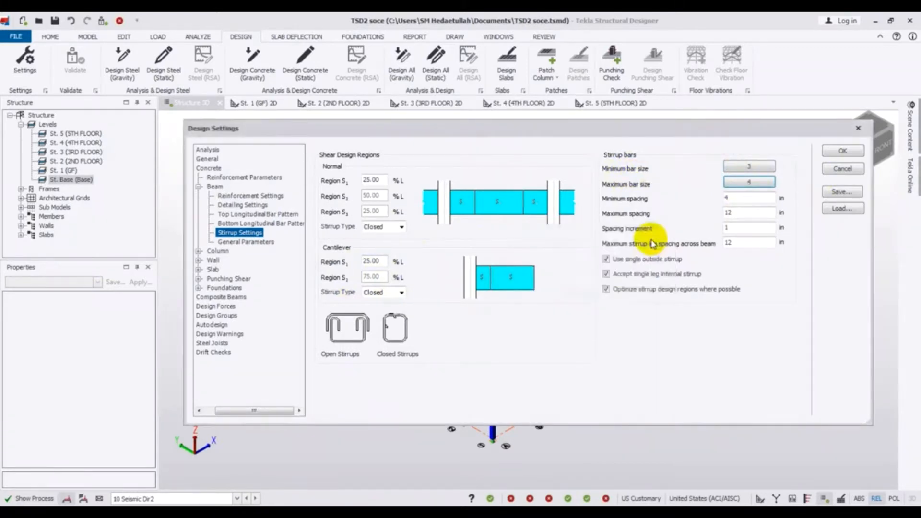
Check the beams' stirrup spacing limits and general parameters, and accept the design settings
{"action": "double_click", "coordinate": [740, 196]}
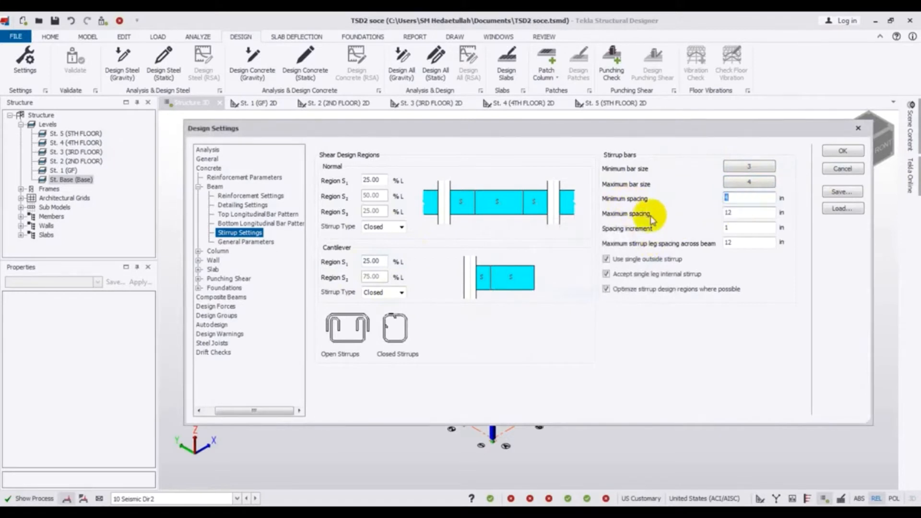
{"action": "left_click", "coordinate": [733, 213]}
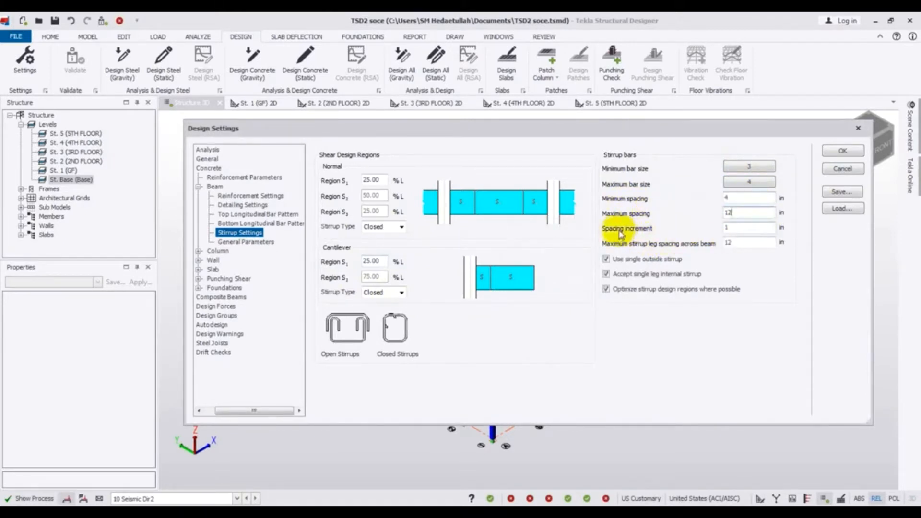
{"action": "left_click", "coordinate": [745, 227]}
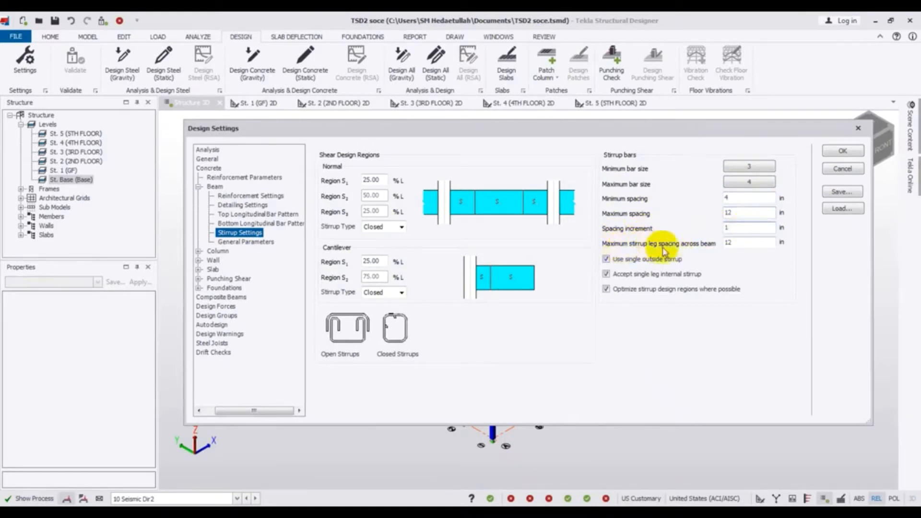
{"action": "left_click", "coordinate": [740, 244]}
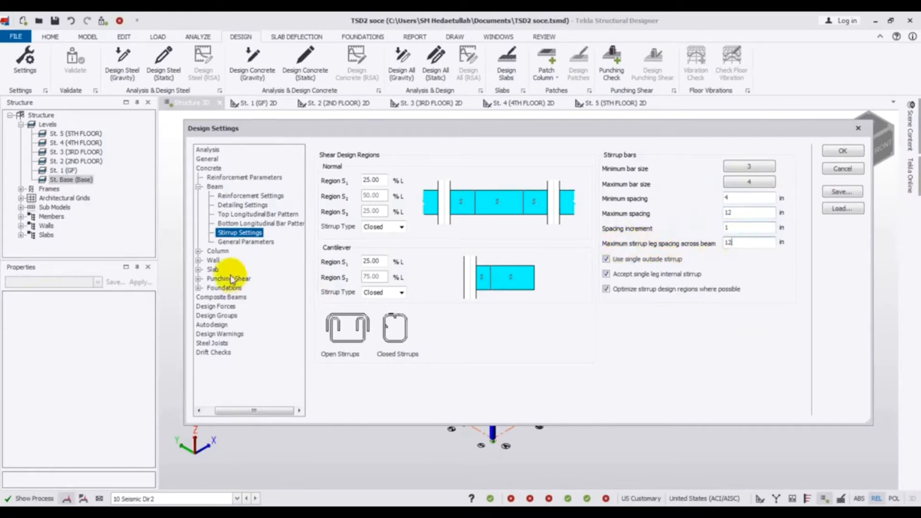
{"action": "left_click", "coordinate": [245, 243]}
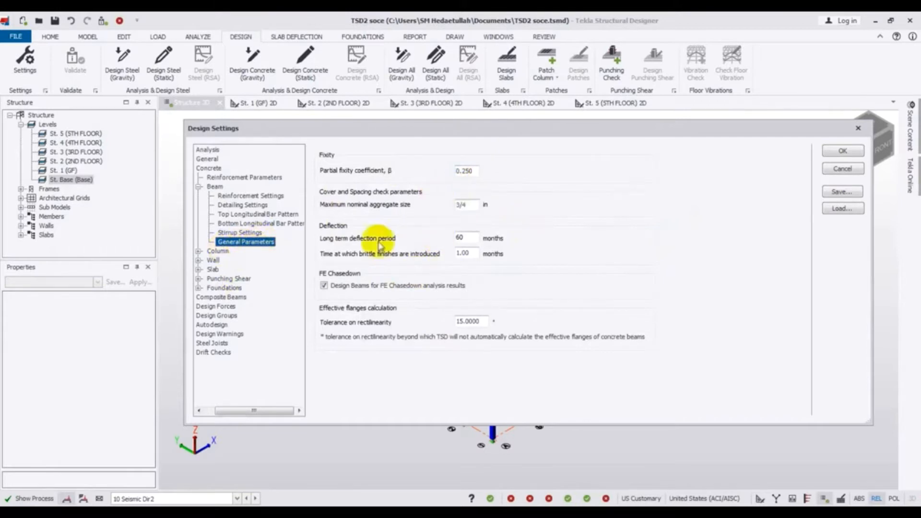
{"action": "left_click", "coordinate": [850, 151]}
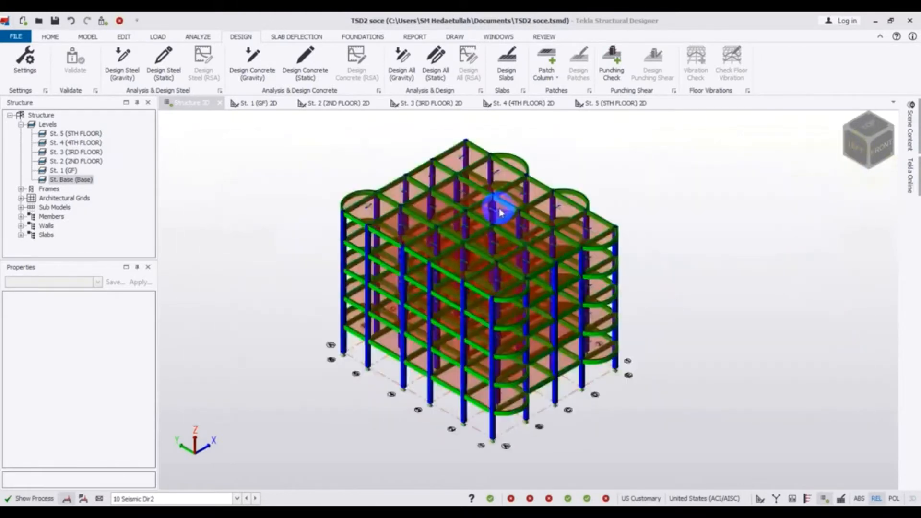
Run the static concrete design for the whole structure
{"action": "left_click", "coordinate": [392, 229]}
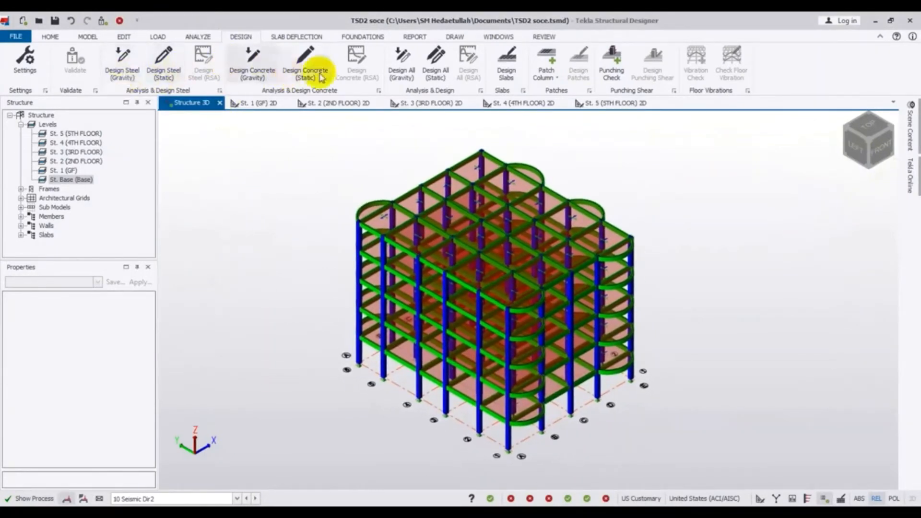
{"action": "left_click", "coordinate": [306, 63]}
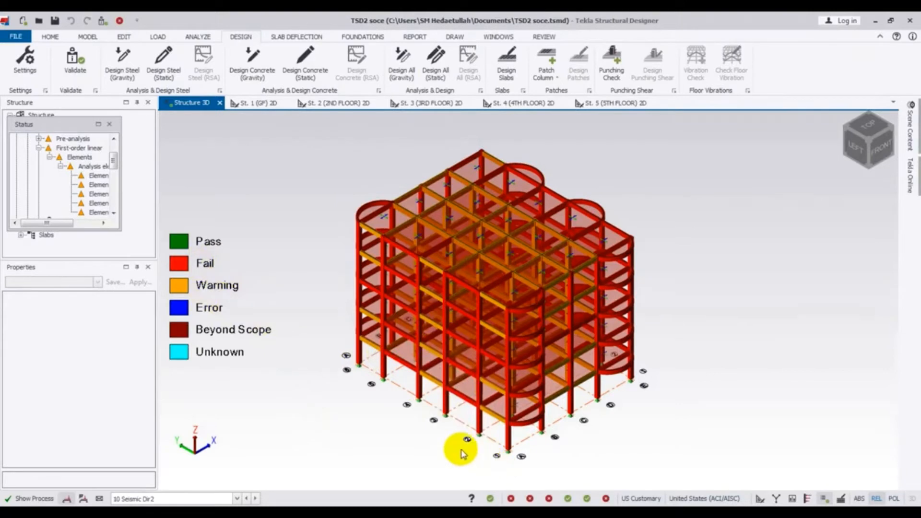
Inspect the design status in the 3D model and open the reinforcement properties of a fifth-floor concrete beam
{"action": "mouse_move", "coordinate": [459, 282]}
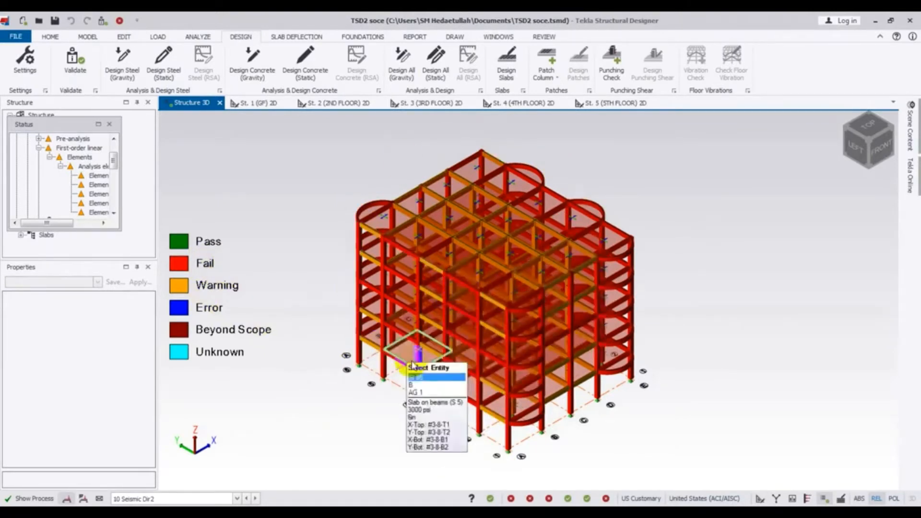
{"action": "middle_click_drag", "start_coordinate": [657, 439], "coordinate": [651, 430]}
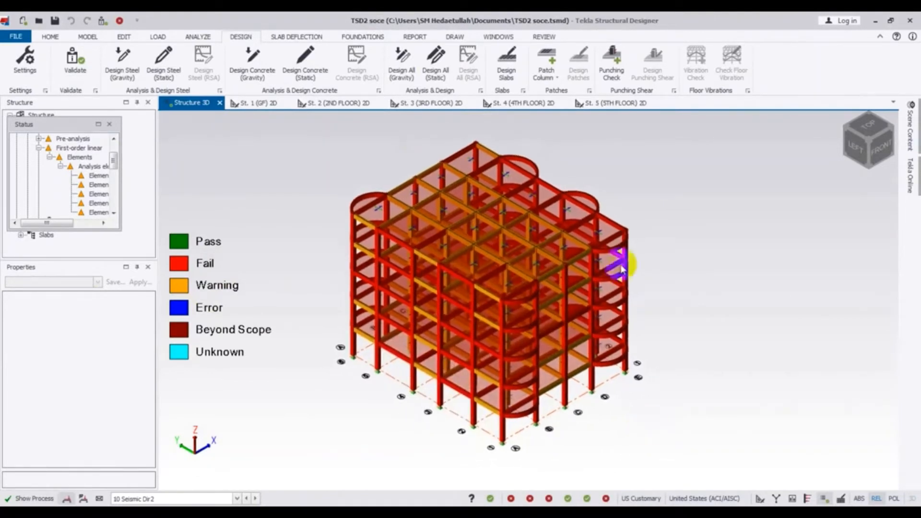
{"action": "mouse_move", "coordinate": [622, 231]}
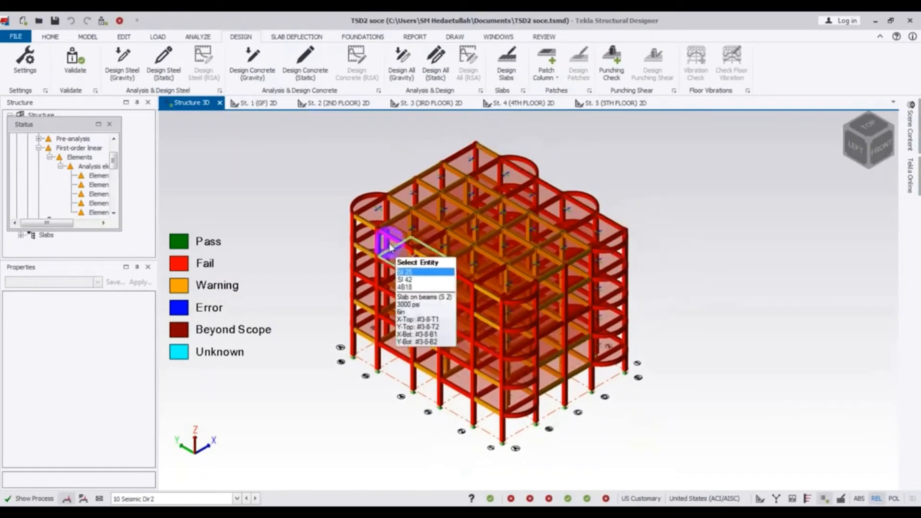
{"action": "mouse_move", "coordinate": [495, 298]}
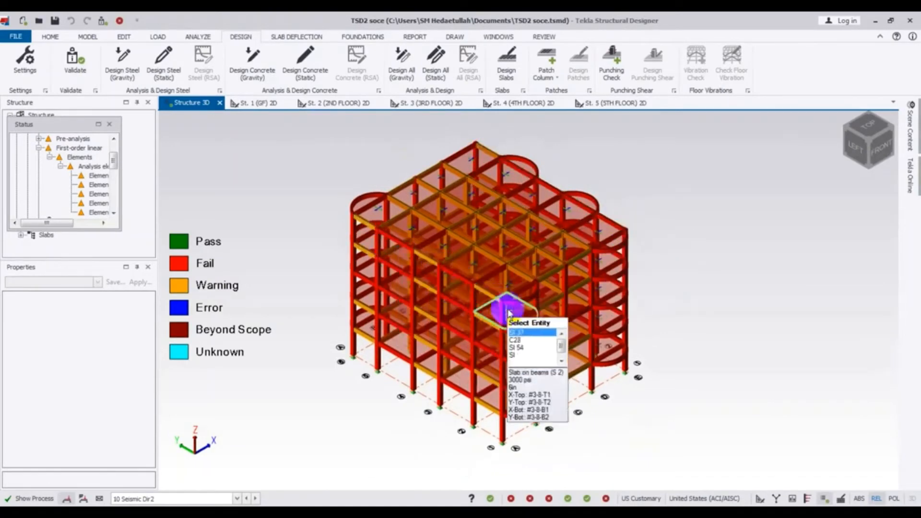
{"action": "left_click", "coordinate": [529, 300]}
{"action": "double_click", "coordinate": [529, 300]}
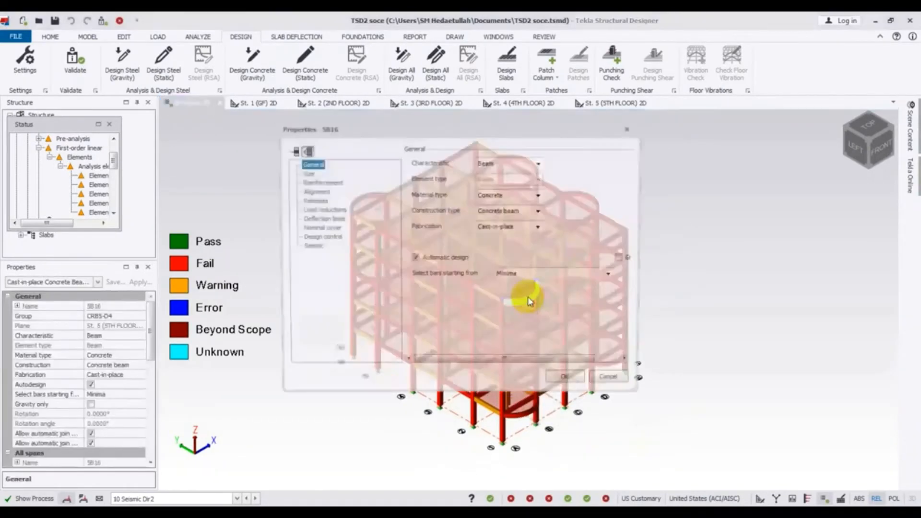
{"action": "left_click", "coordinate": [312, 184]}
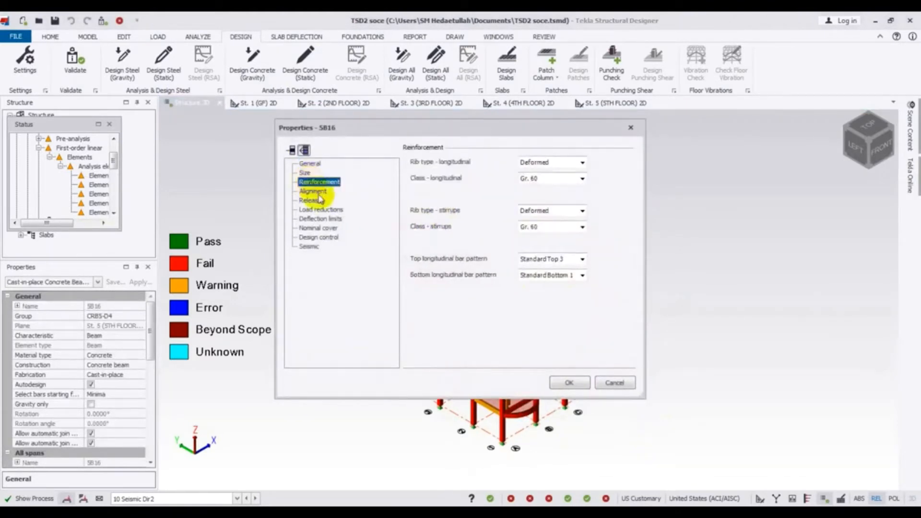
Check the fifth-floor beam's general and size properties, including its section, and close them without changes
{"action": "left_click", "coordinate": [310, 164]}
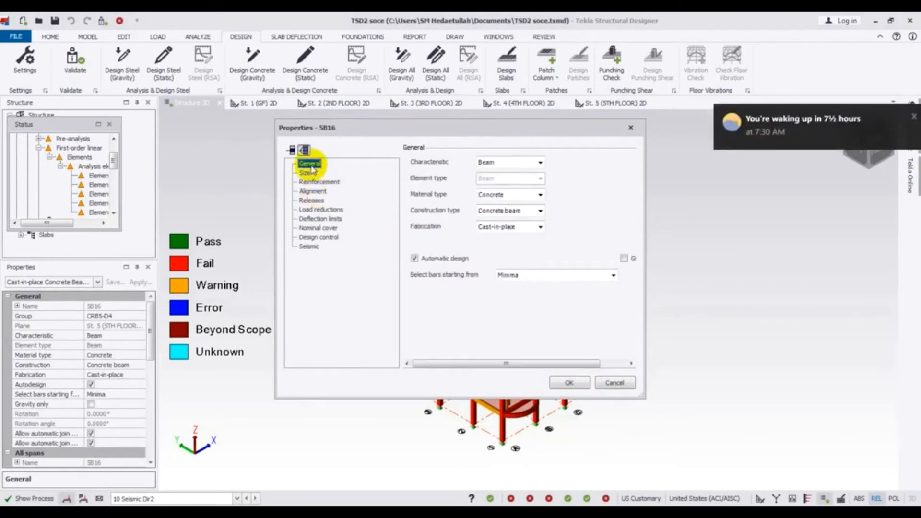
{"action": "left_click", "coordinate": [306, 174]}
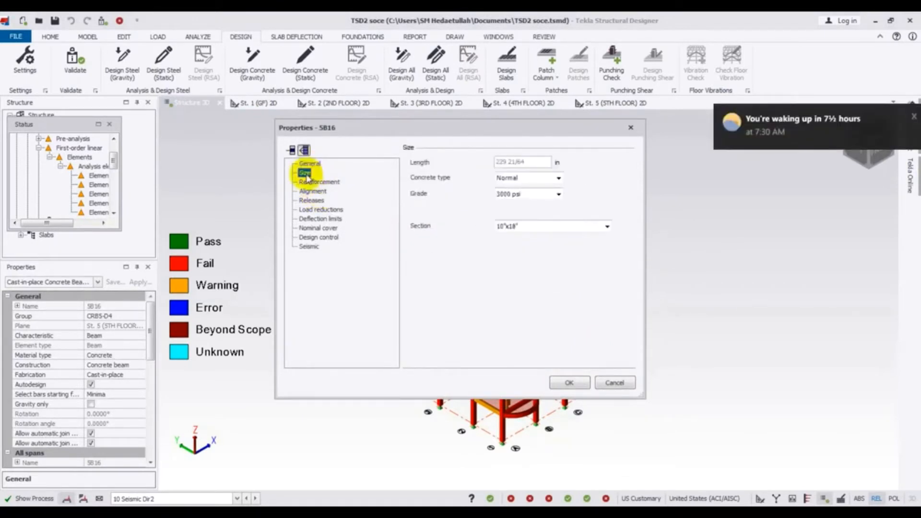
{"action": "left_click", "coordinate": [461, 277]}
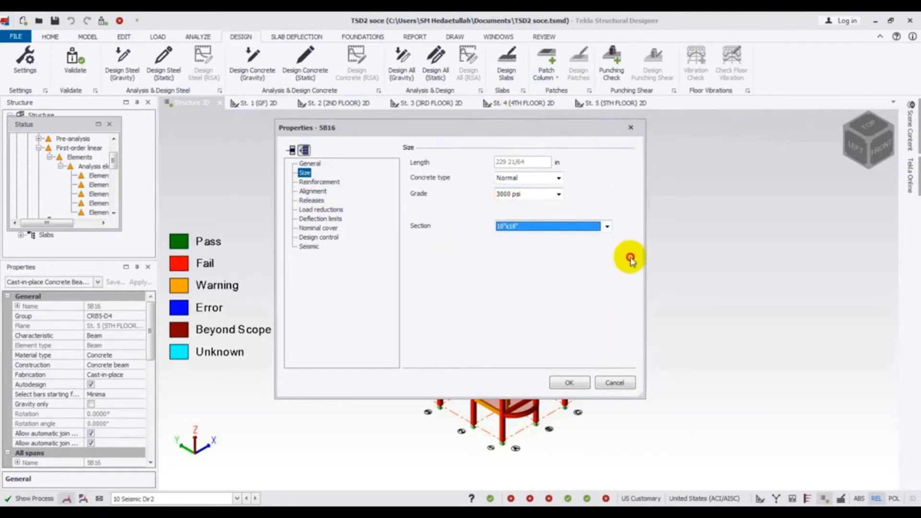
{"action": "left_click", "coordinate": [616, 382]}
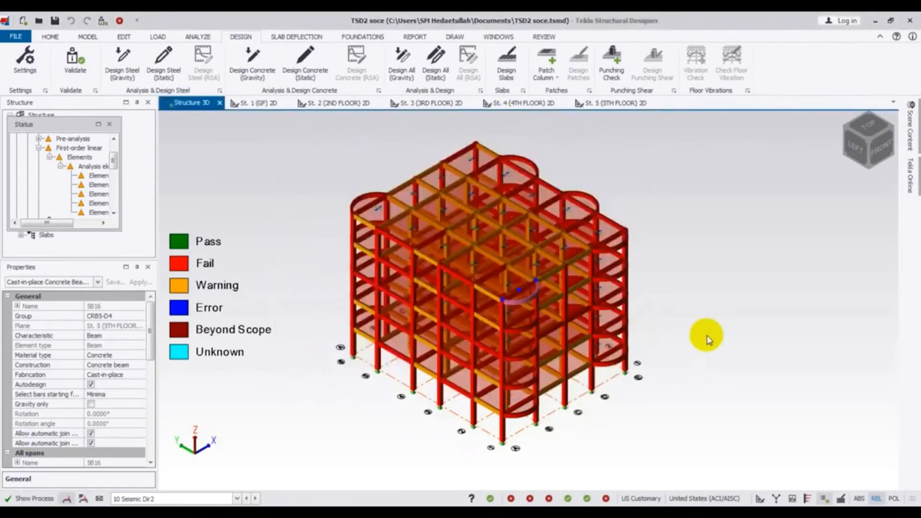
{"action": "key", "text": "Escape"}
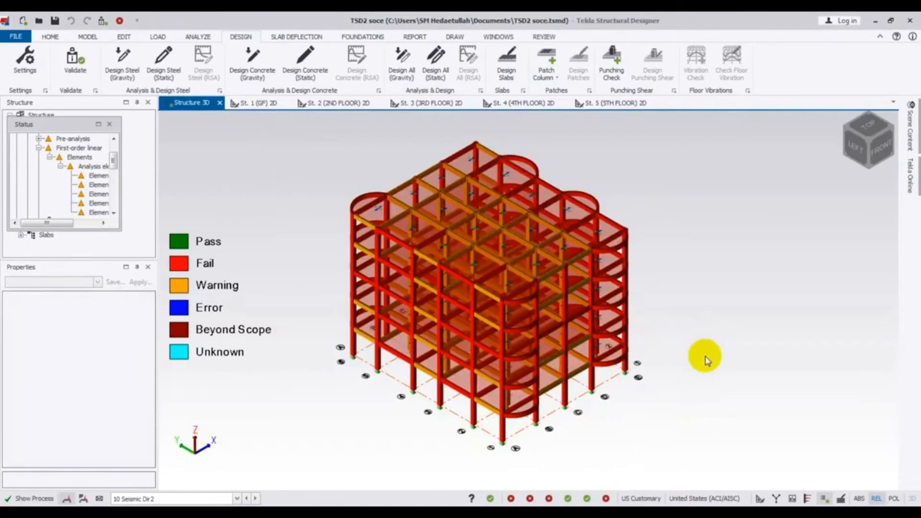
Open the tabular design data and examine the utilization and status of the concrete columns
{"action": "middle_click_drag", "start_coordinate": [693, 390], "coordinate": [694, 383]}
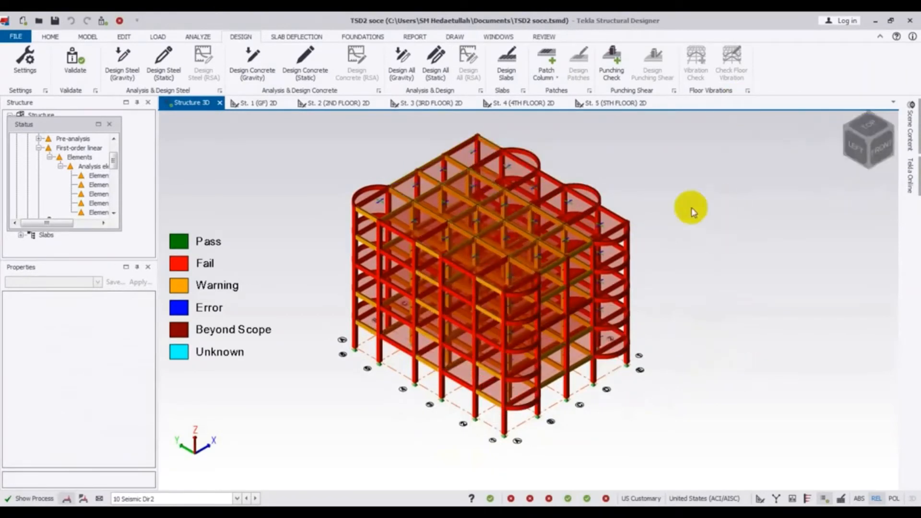
{"action": "left_click", "coordinate": [544, 38]}
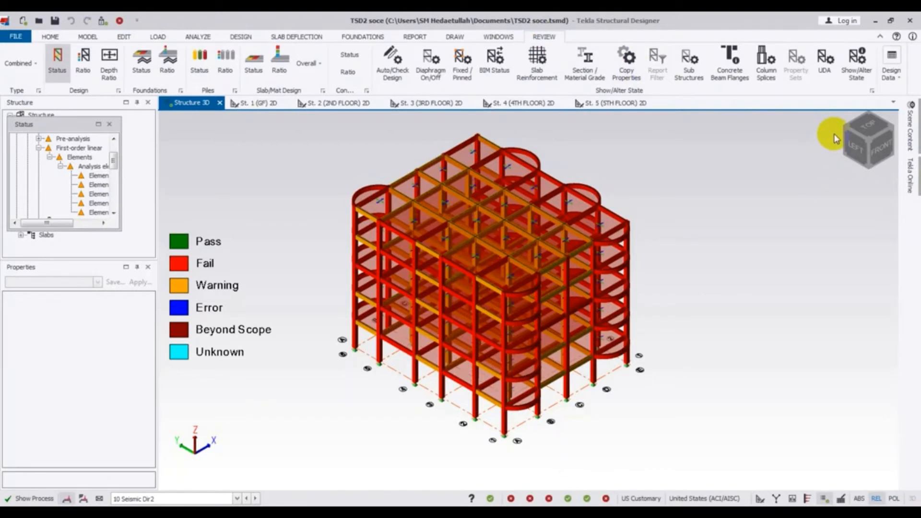
{"action": "left_click", "coordinate": [896, 81]}
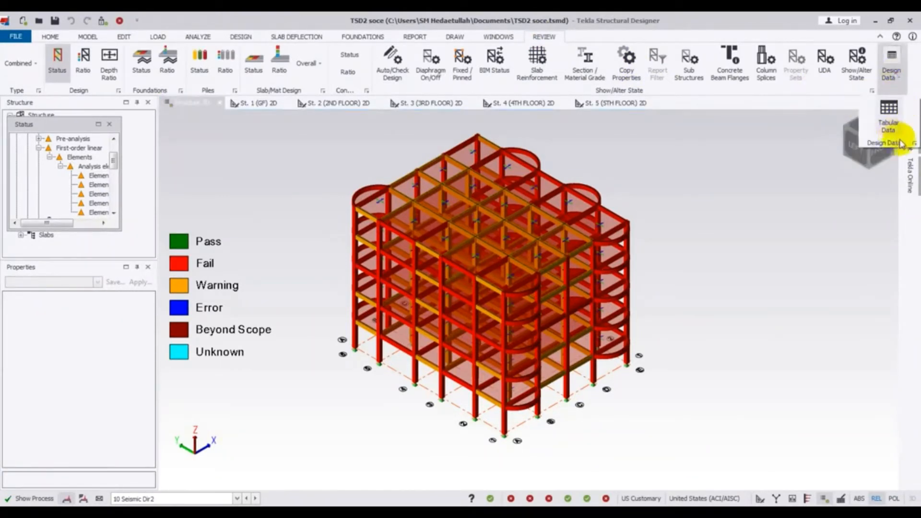
{"action": "left_click", "coordinate": [888, 114]}
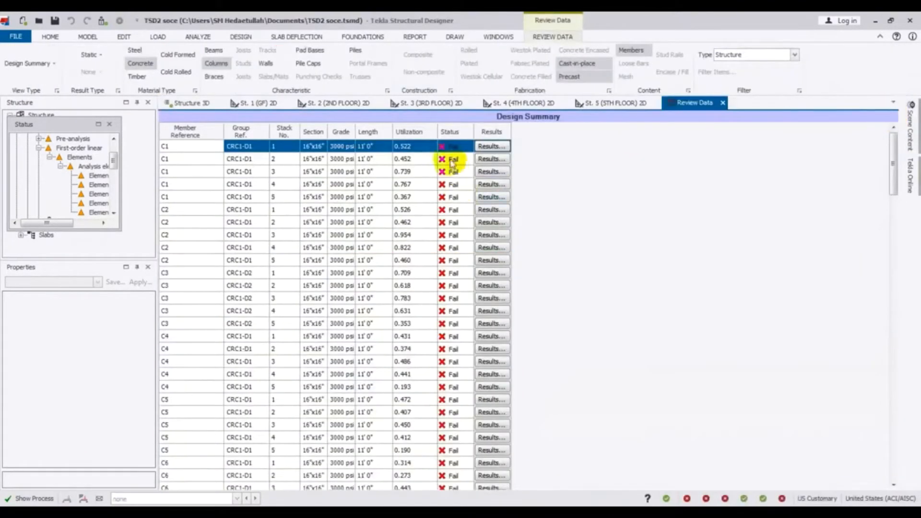
{"action": "scroll", "coordinate": [426, 235], "scroll_direction": "down", "scroll_amount": 15}
{"action": "scroll", "coordinate": [433, 249], "scroll_direction": "down", "scroll_amount": 20}
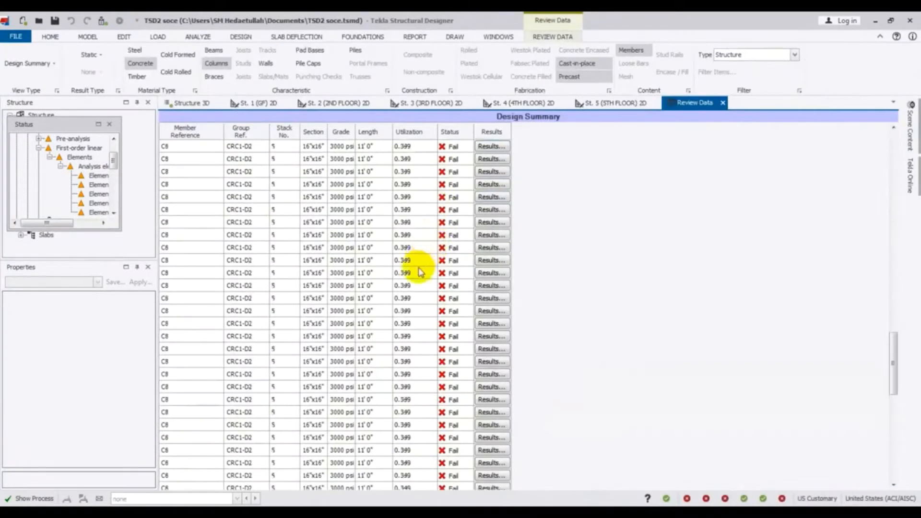
{"action": "scroll", "coordinate": [418, 291], "scroll_direction": "up", "scroll_amount": 15}
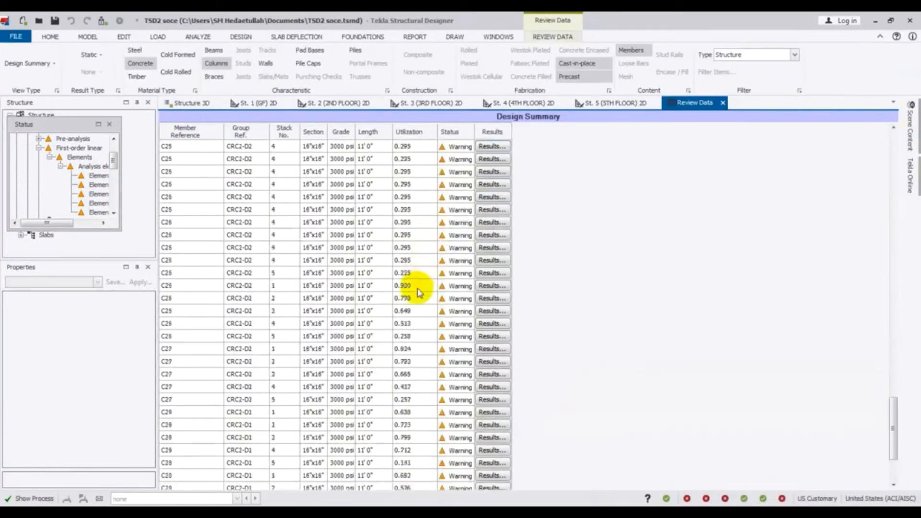
{"action": "scroll", "coordinate": [419, 291], "scroll_direction": "down", "scroll_amount": 4}
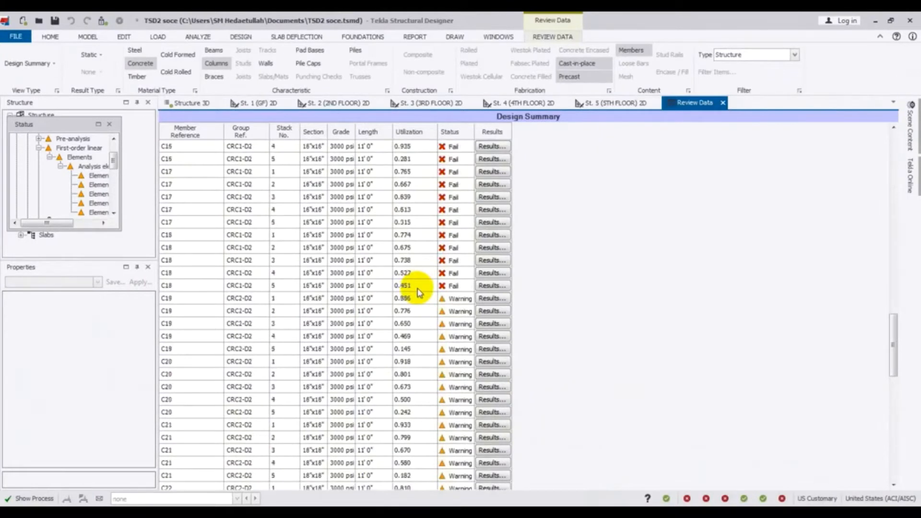
{"action": "scroll", "coordinate": [418, 292], "scroll_direction": "up", "scroll_amount": 20}
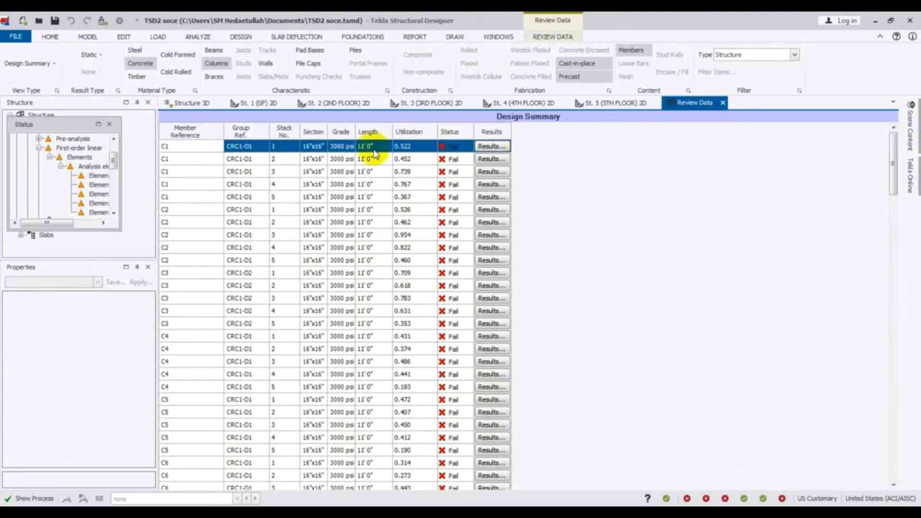
Switch the design summary between concrete beams and columns, and examine the beams' utilization and status by span
{"action": "left_click", "coordinate": [214, 51]}
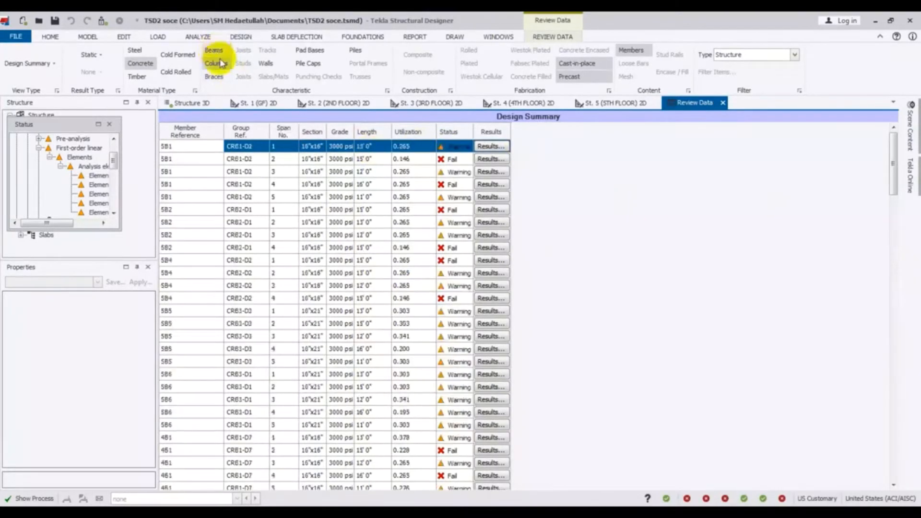
{"action": "left_click", "coordinate": [215, 63]}
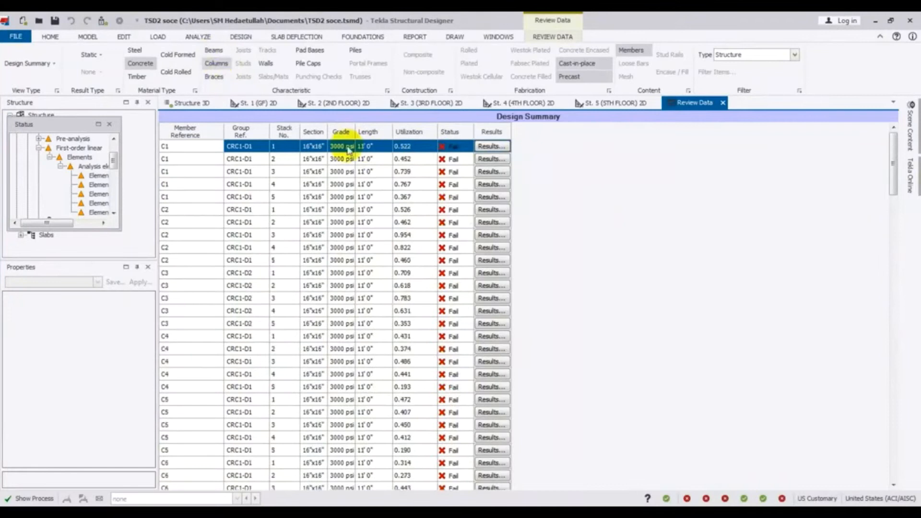
{"action": "left_click", "coordinate": [214, 51]}
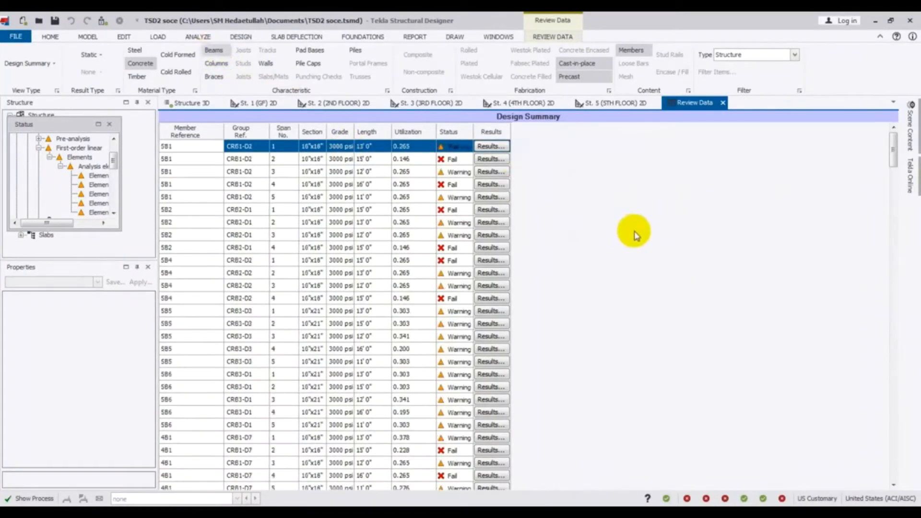
{"action": "scroll", "coordinate": [365, 245], "scroll_direction": "down", "scroll_amount": 10}
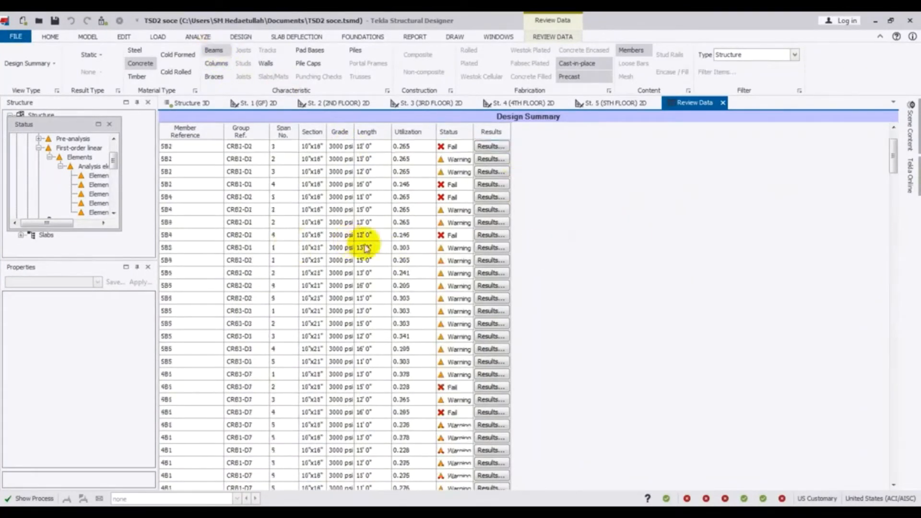
{"action": "scroll", "coordinate": [420, 331], "scroll_direction": "down", "scroll_amount": 10}
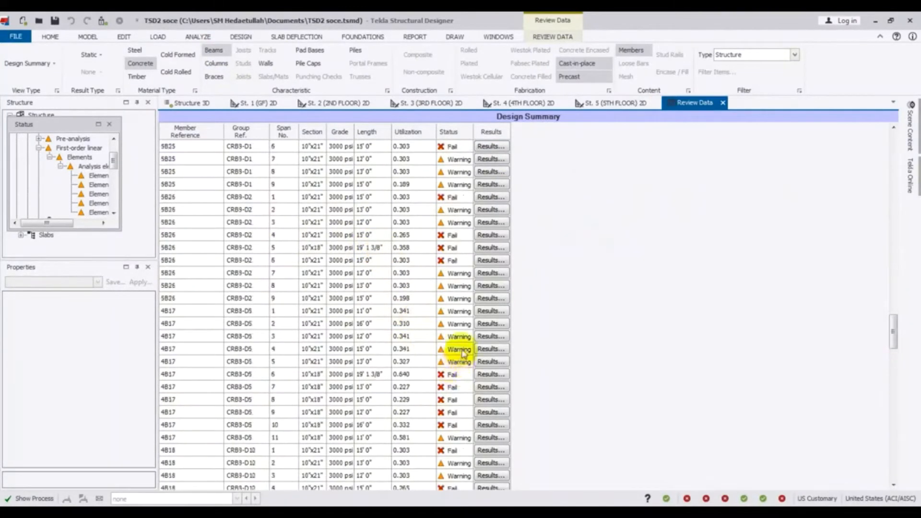
Check the span-by-span design results of beam 4B17, review the remaining beams, and close the design summary
{"action": "left_click", "coordinate": [490, 336]}
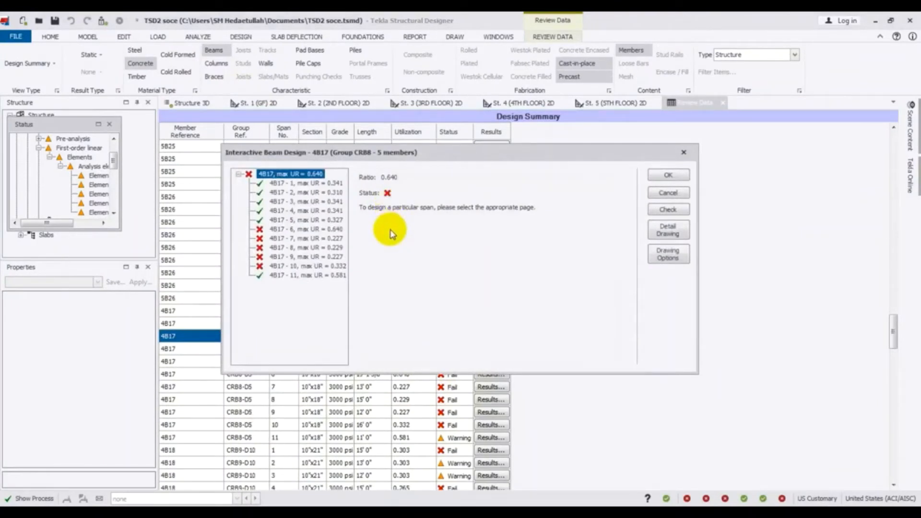
{"action": "left_click", "coordinate": [684, 152]}
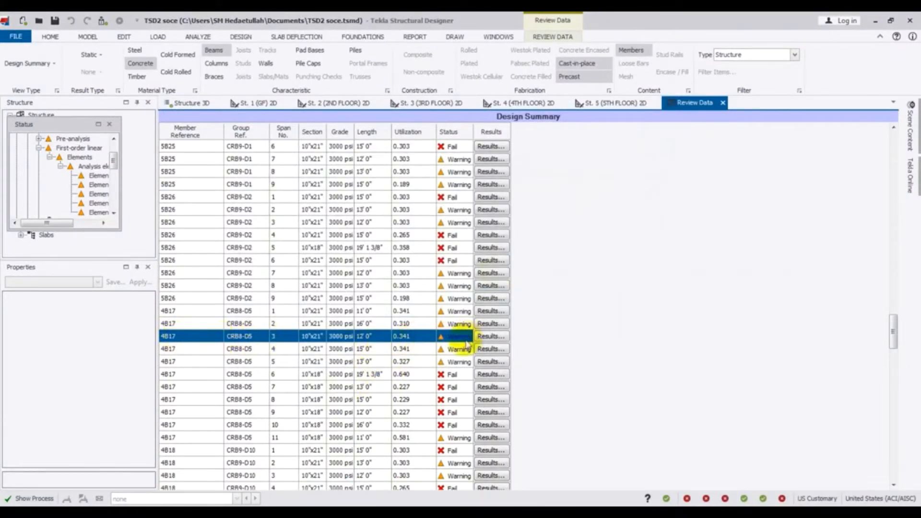
{"action": "scroll", "coordinate": [443, 339], "scroll_direction": "up", "scroll_amount": 5}
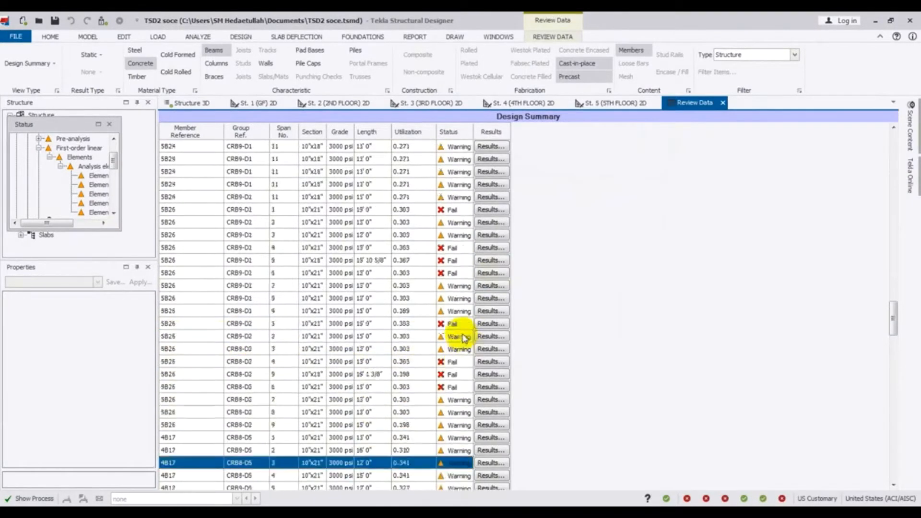
{"action": "scroll", "coordinate": [451, 276], "scroll_direction": "up", "scroll_amount": 15}
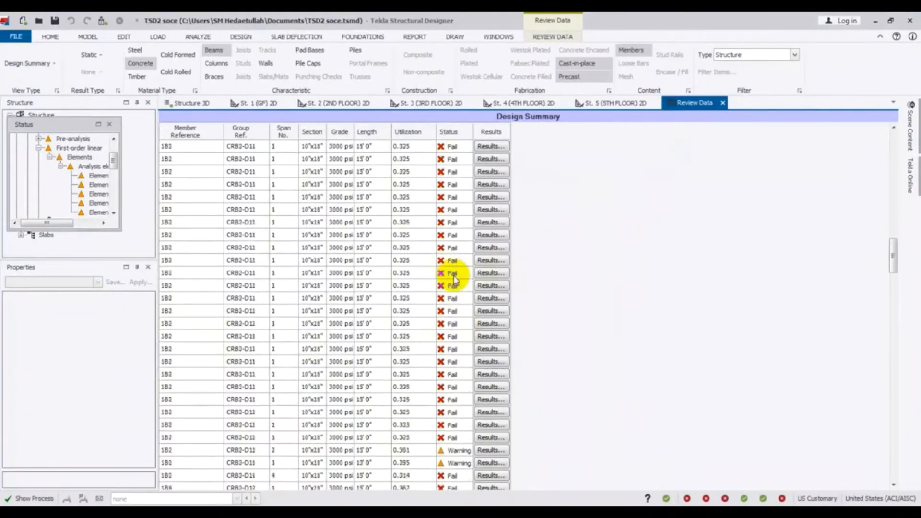
{"action": "scroll", "coordinate": [460, 275], "scroll_direction": "up", "scroll_amount": 5}
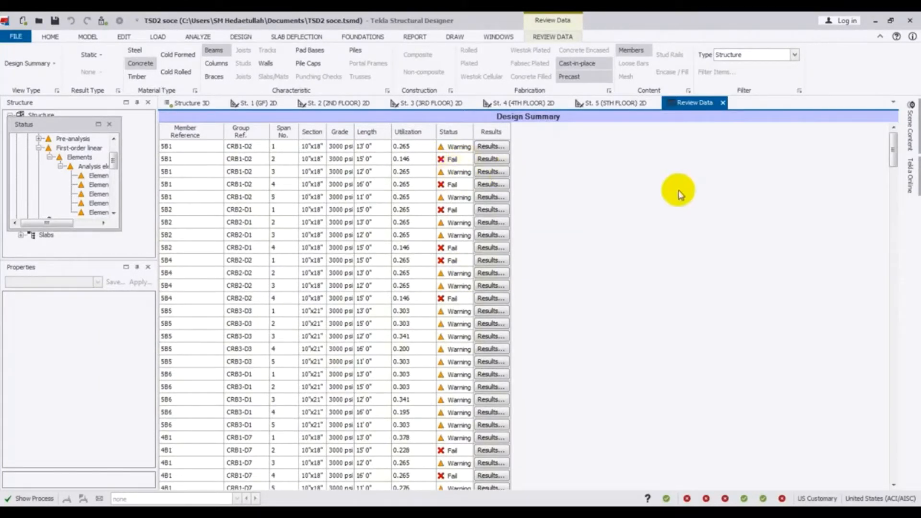
{"action": "left_click", "coordinate": [723, 104]}
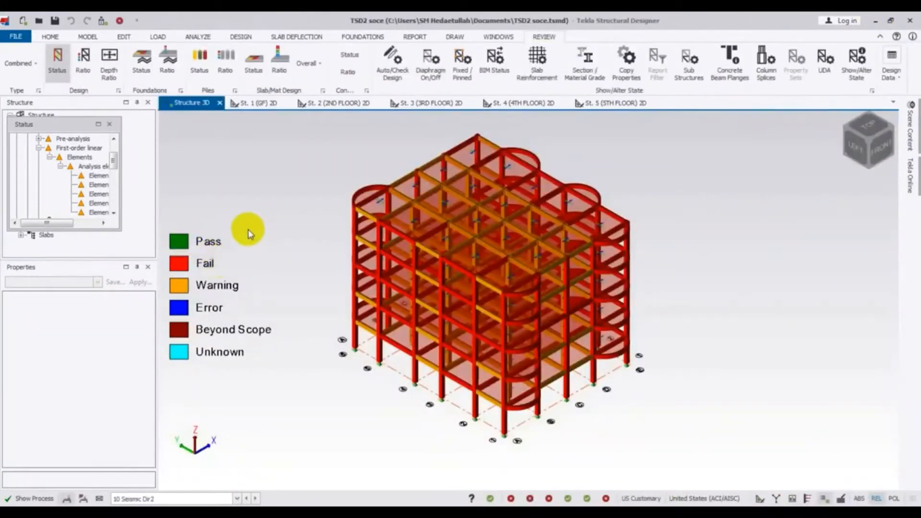
Close the process status window and open the properties of the fifth-floor edge beam 5B1
{"action": "left_click", "coordinate": [109, 124]}
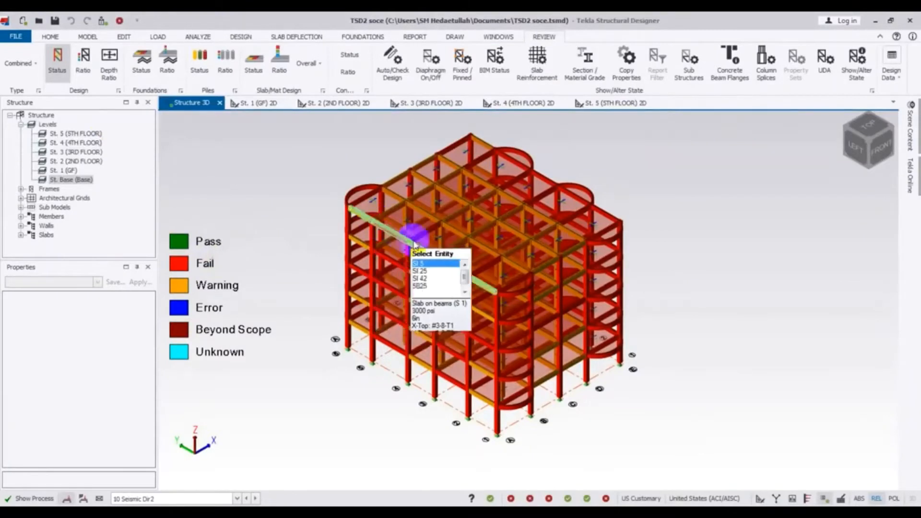
{"action": "double_click", "coordinate": [478, 285]}
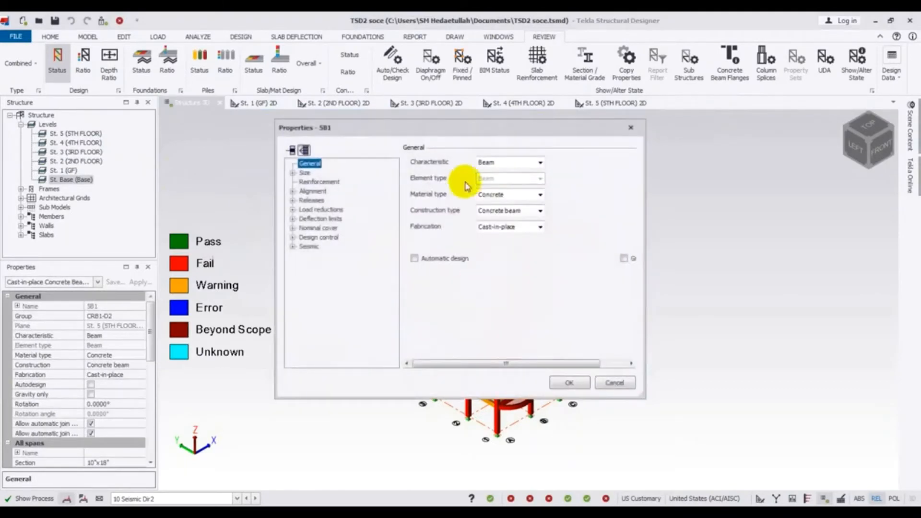
{"action": "left_click_drag", "start_coordinate": [459, 121], "coordinate": [500, 138]}
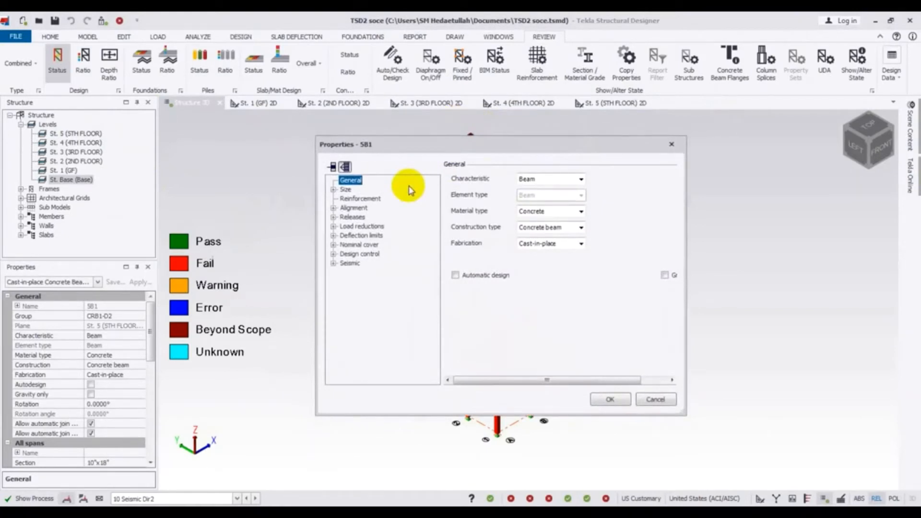
{"action": "left_click_drag", "start_coordinate": [417, 149], "coordinate": [428, 434]}
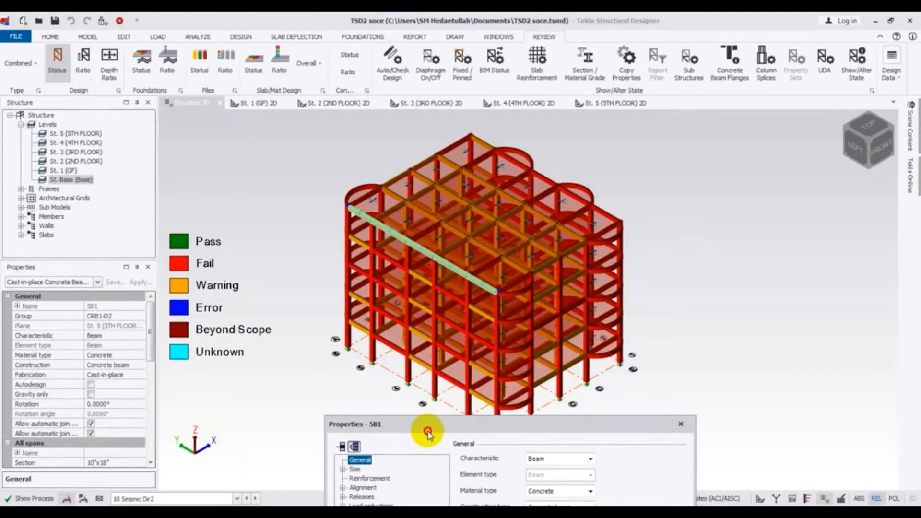
{"action": "left_click_drag", "start_coordinate": [428, 434], "coordinate": [490, 162]}
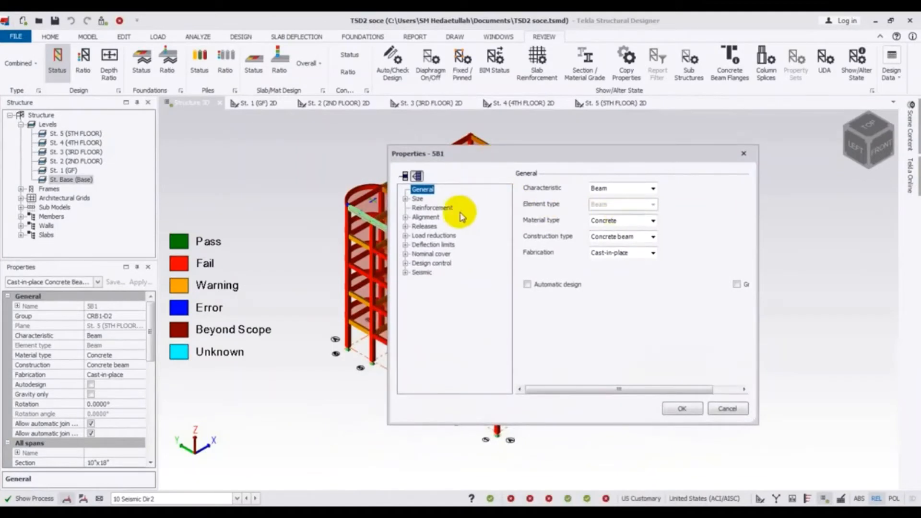
Examine the length, concrete grade and section size of the five spans of beam 5B1
{"action": "left_click", "coordinate": [407, 201]}
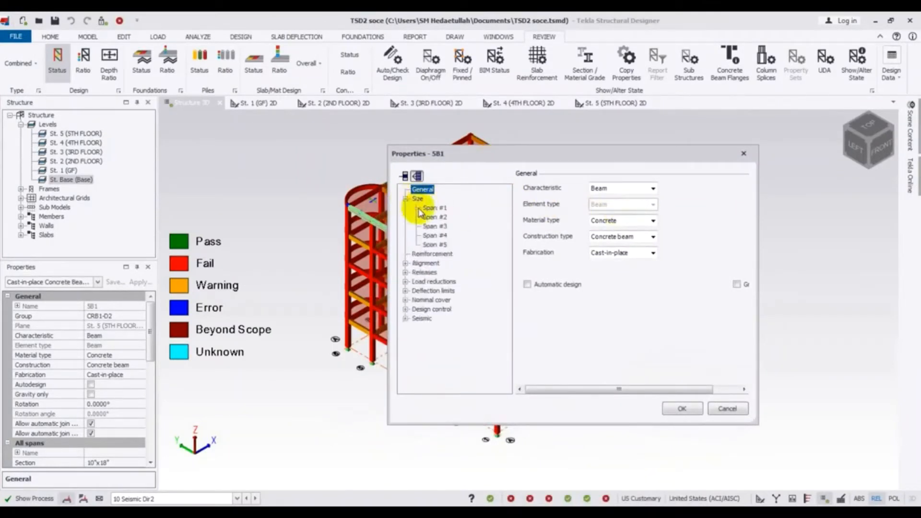
{"action": "left_click", "coordinate": [405, 199]}
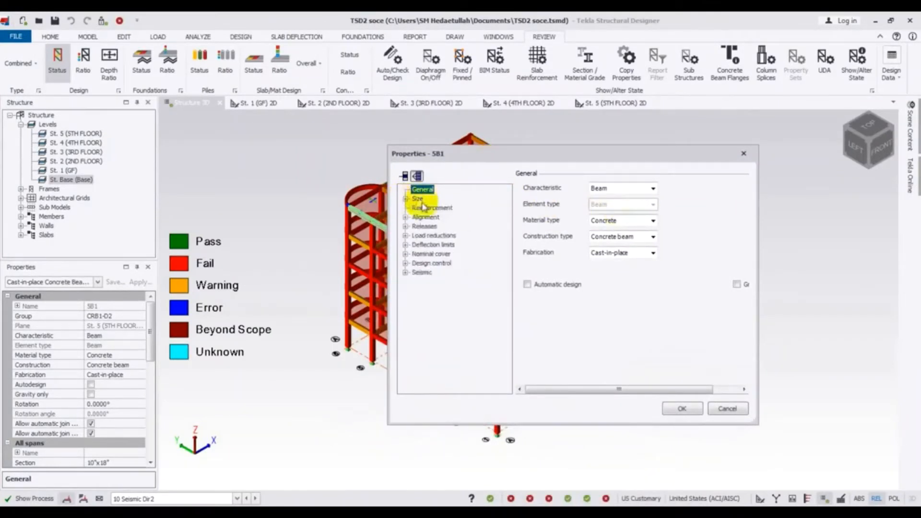
{"action": "left_click", "coordinate": [415, 199]}
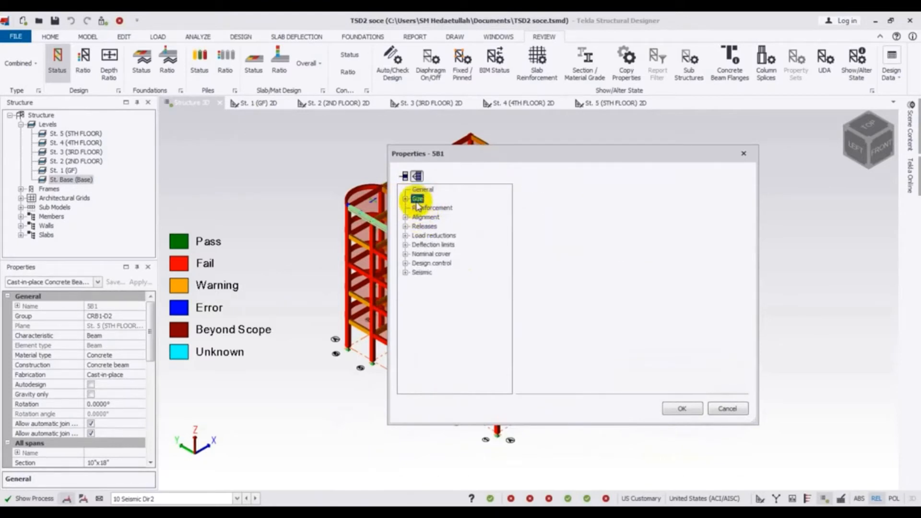
{"action": "double_click", "coordinate": [414, 200]}
{"action": "left_click", "coordinate": [433, 208]}
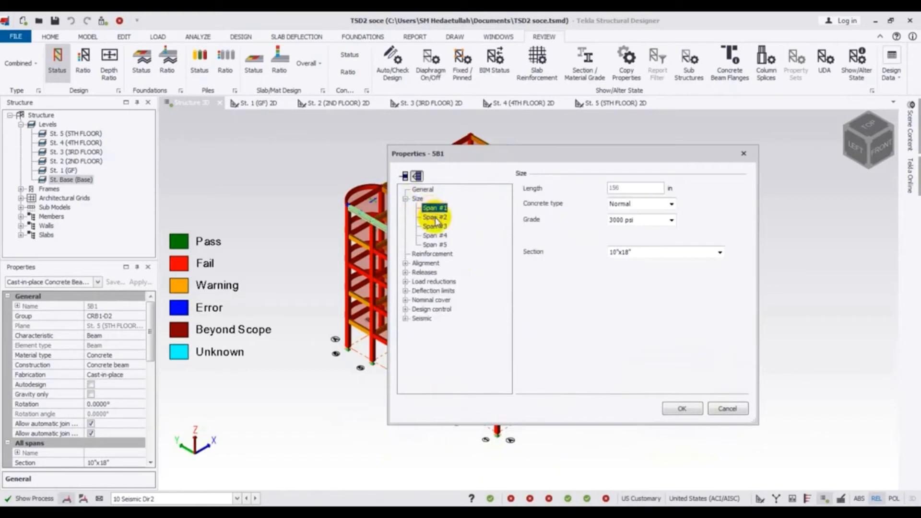
{"action": "left_click", "coordinate": [434, 217]}
{"action": "left_click", "coordinate": [434, 226]}
{"action": "left_click", "coordinate": [435, 235]}
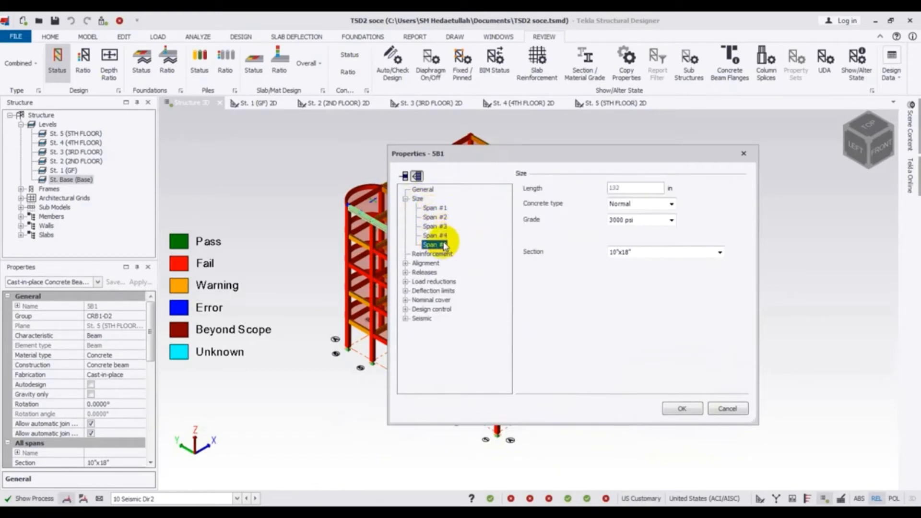
{"action": "left_click", "coordinate": [434, 208]}
{"action": "left_click", "coordinate": [434, 217]}
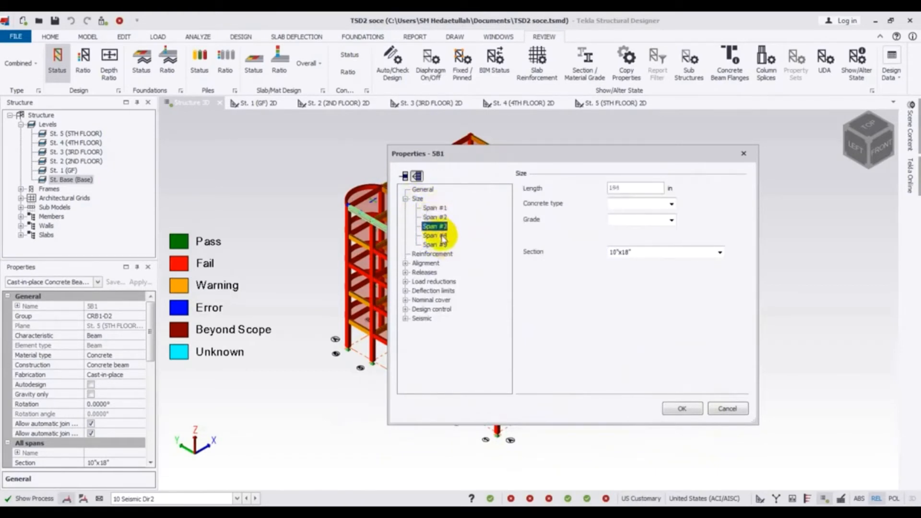
{"action": "left_click", "coordinate": [441, 245]}
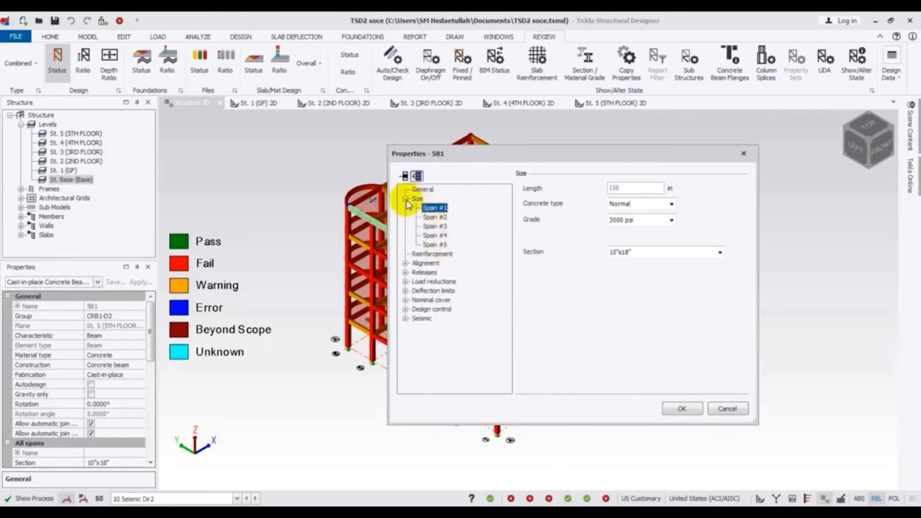
Set the section of spans 1, 2 and 3 of beam 5B1 to 10"x21"
{"action": "left_click", "coordinate": [719, 253]}
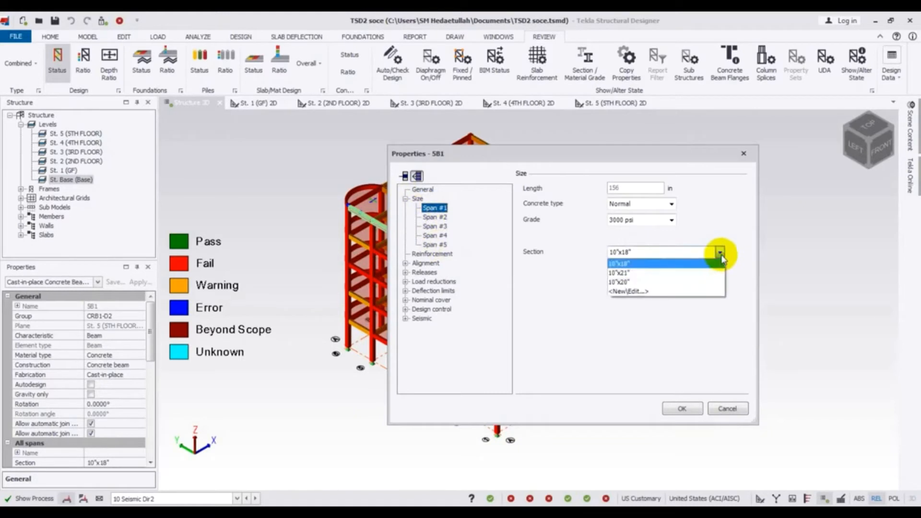
{"action": "left_click", "coordinate": [634, 273]}
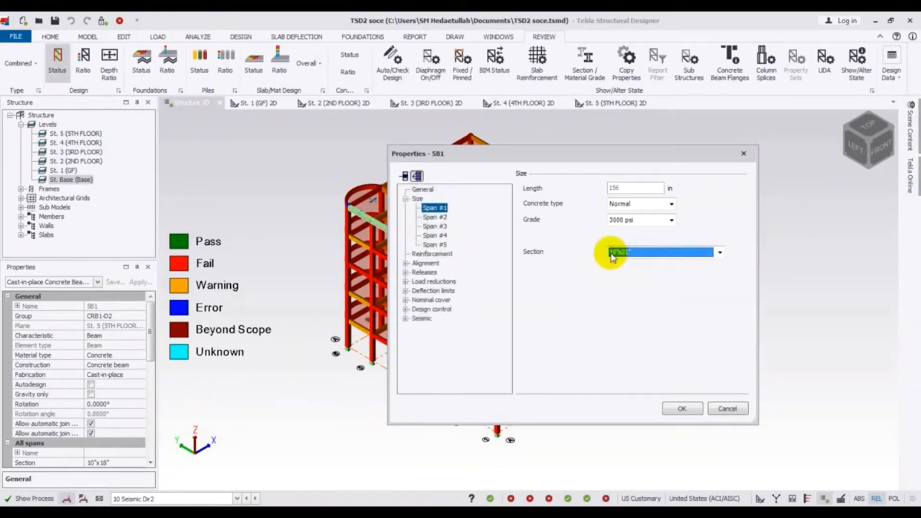
{"action": "left_click", "coordinate": [434, 217]}
{"action": "left_click", "coordinate": [664, 252]}
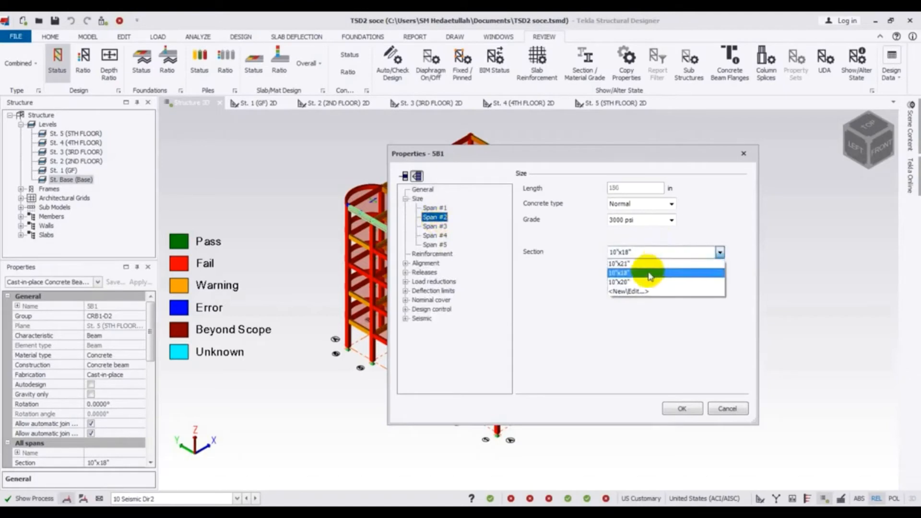
{"action": "left_click", "coordinate": [632, 265]}
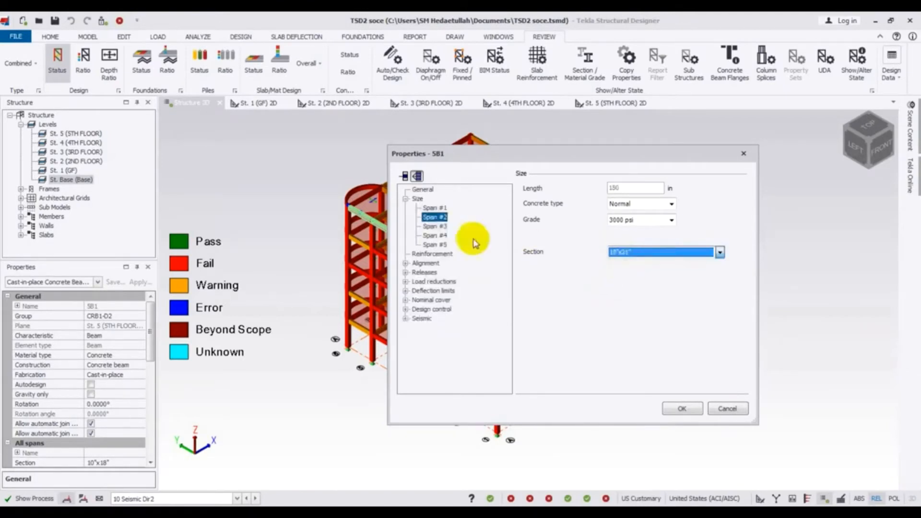
{"action": "left_click", "coordinate": [434, 226]}
{"action": "left_click", "coordinate": [679, 250]}
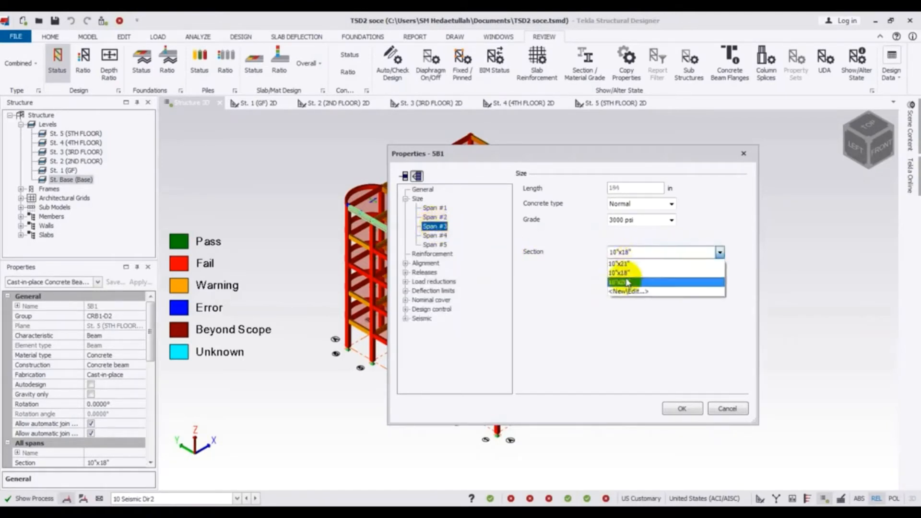
{"action": "left_click", "coordinate": [635, 264]}
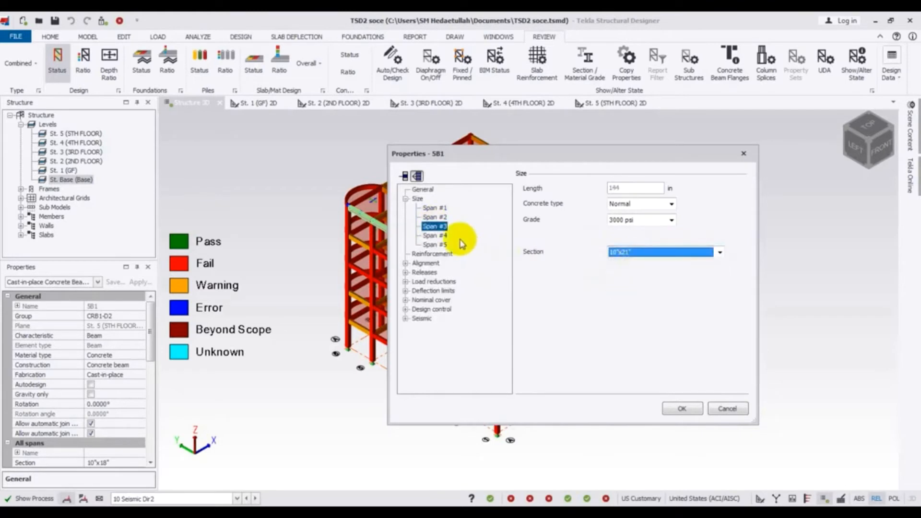
Set the section of spans 4 and 5 of beam 5B1 to 10"x21" and apply the beam's properties
{"action": "left_click", "coordinate": [438, 235]}
{"action": "left_click", "coordinate": [624, 252]}
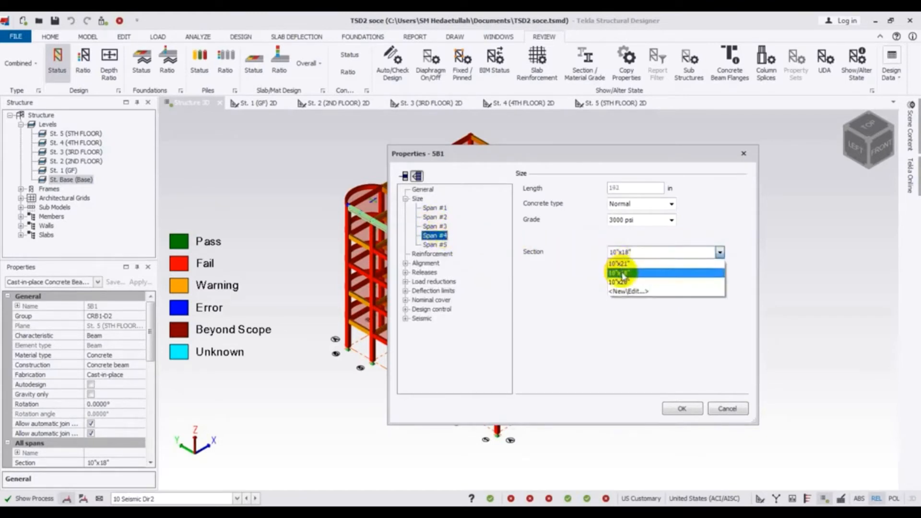
{"action": "left_click", "coordinate": [626, 263]}
{"action": "left_click", "coordinate": [434, 245]}
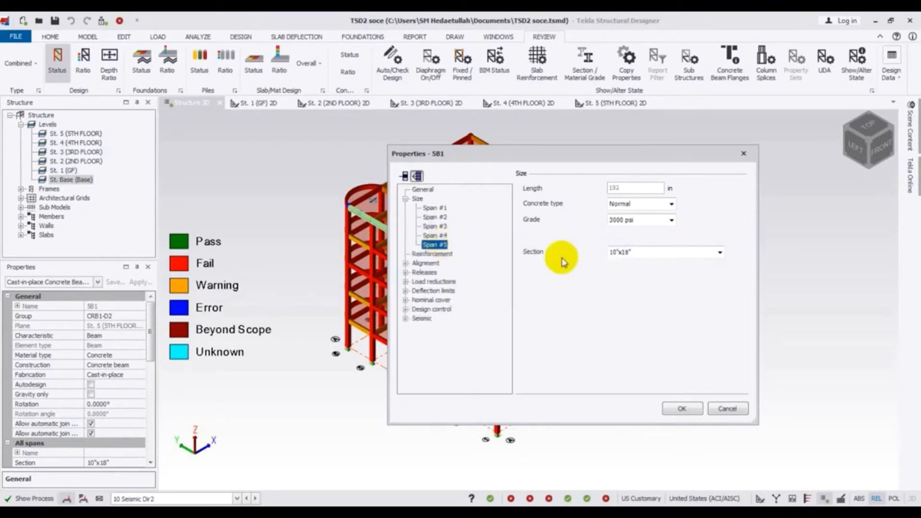
{"action": "left_click", "coordinate": [640, 252]}
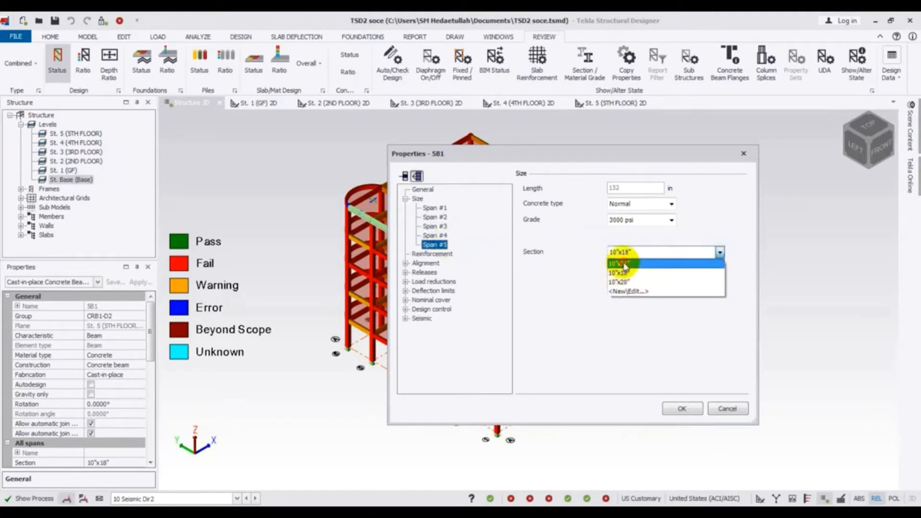
{"action": "left_click", "coordinate": [624, 264]}
{"action": "left_click", "coordinate": [681, 408]}
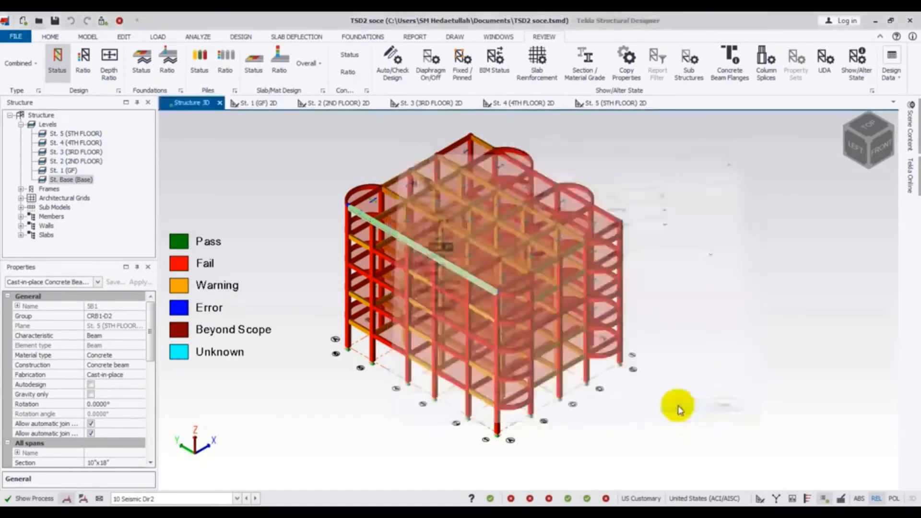
Deselect the beam and run the static concrete design of the whole building again
{"action": "left_click", "coordinate": [317, 415]}
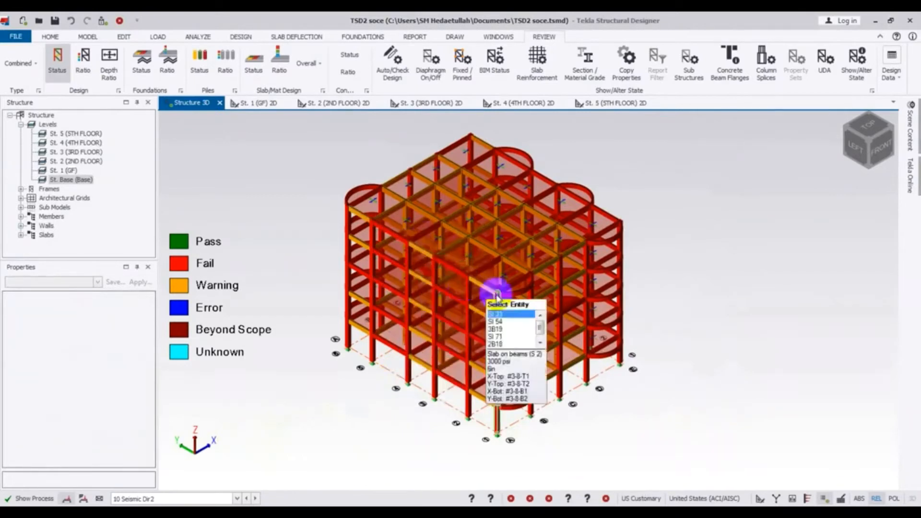
{"action": "middle_click_drag", "start_coordinate": [352, 417], "coordinate": [358, 396]}
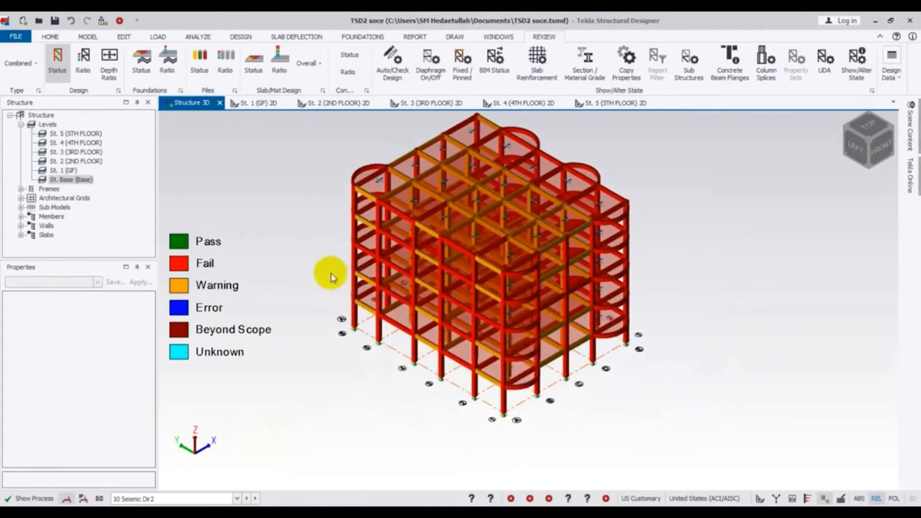
{"action": "middle_click_drag", "start_coordinate": [307, 257], "coordinate": [309, 271]}
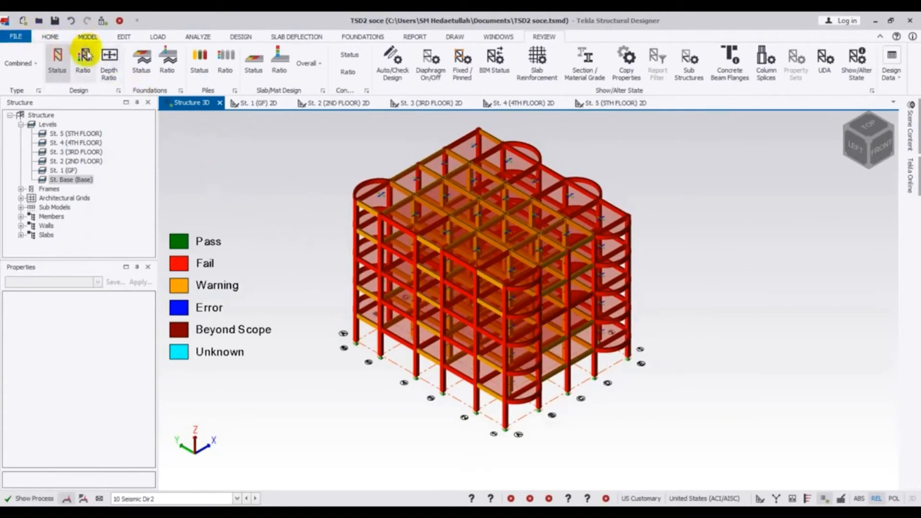
{"action": "left_click", "coordinate": [208, 38]}
{"action": "left_click", "coordinate": [241, 39]}
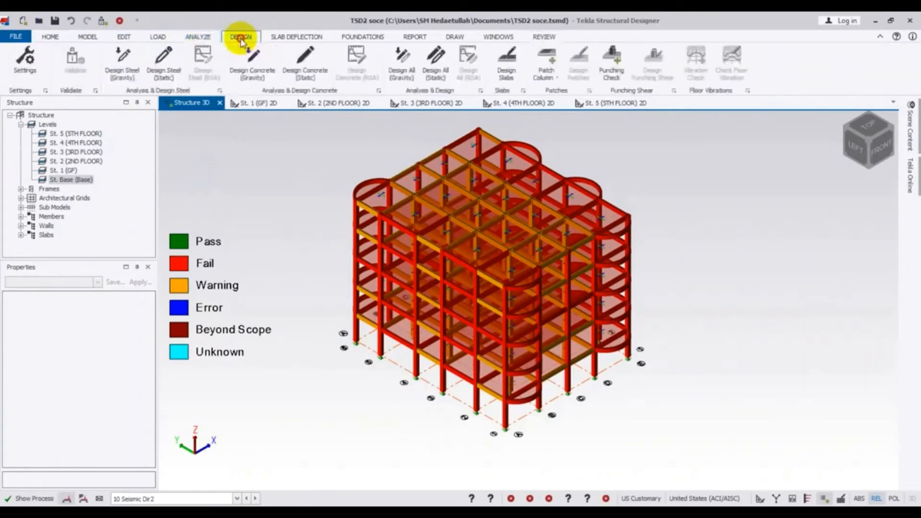
{"action": "left_click", "coordinate": [305, 60]}
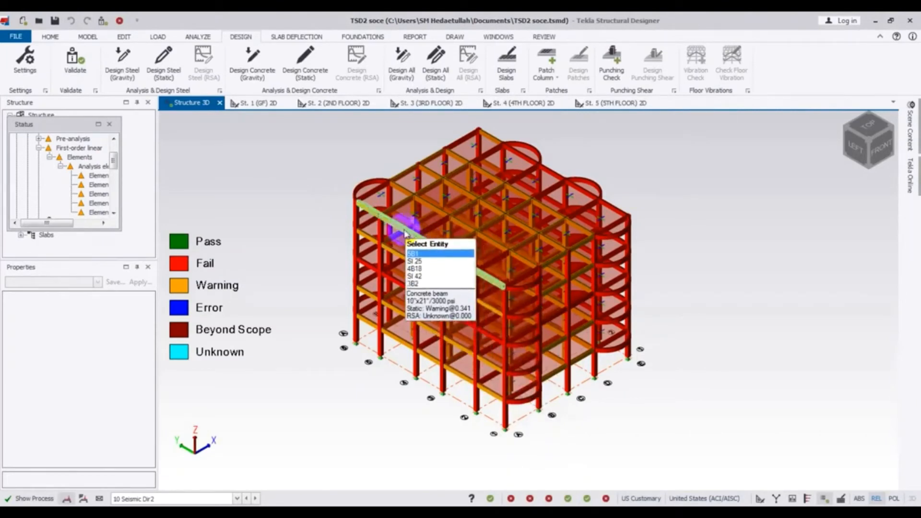
{"action": "middle_click_drag", "start_coordinate": [680, 343], "coordinate": [676, 346]}
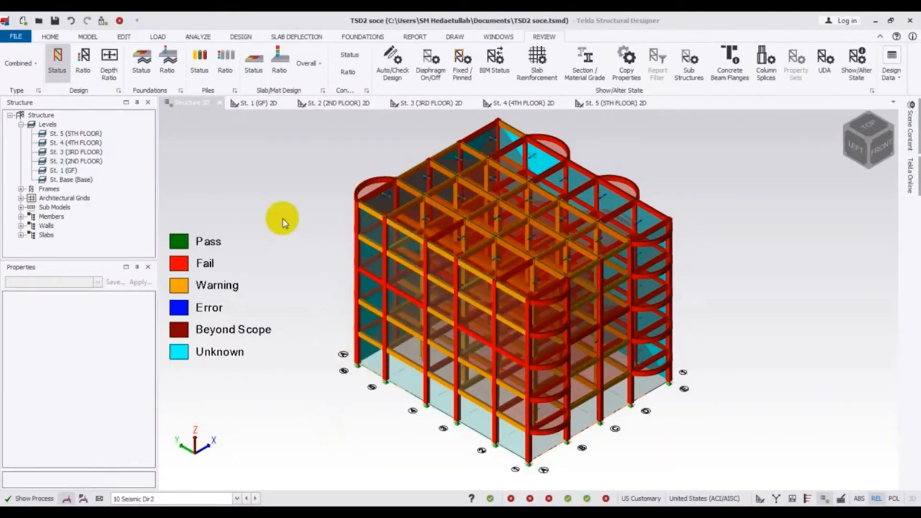
Find the cast-in-place concrete beams grouped by section and select all 10"x18" 3000 psi beams in the visible views
{"action": "left_click", "coordinate": [21, 217]}
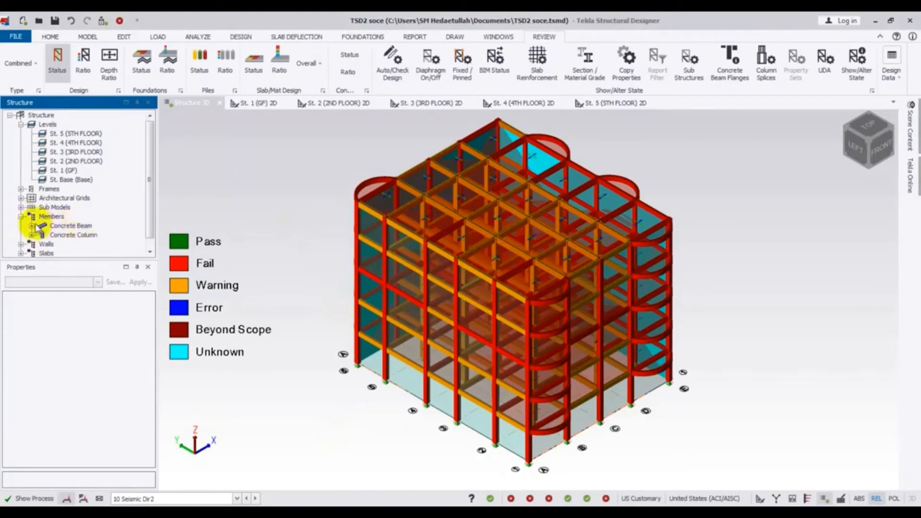
{"action": "left_click", "coordinate": [32, 226]}
{"action": "scroll", "coordinate": [148, 189], "scroll_direction": "down", "scroll_amount": 2}
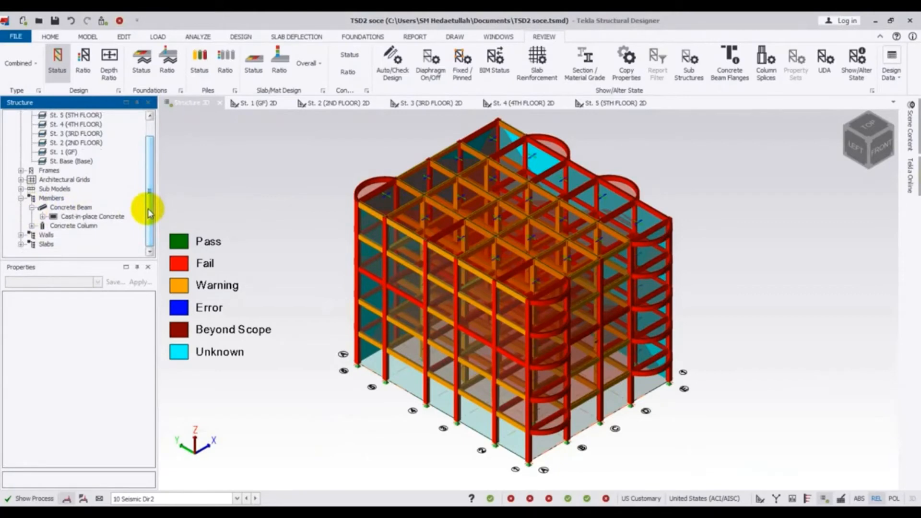
{"action": "left_click", "coordinate": [43, 217]}
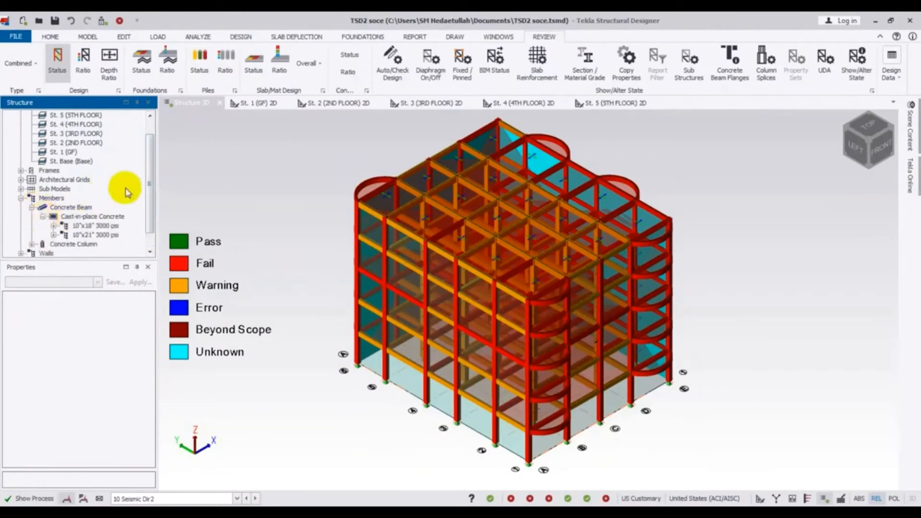
{"action": "left_click_drag", "start_coordinate": [149, 186], "coordinate": [148, 205]}
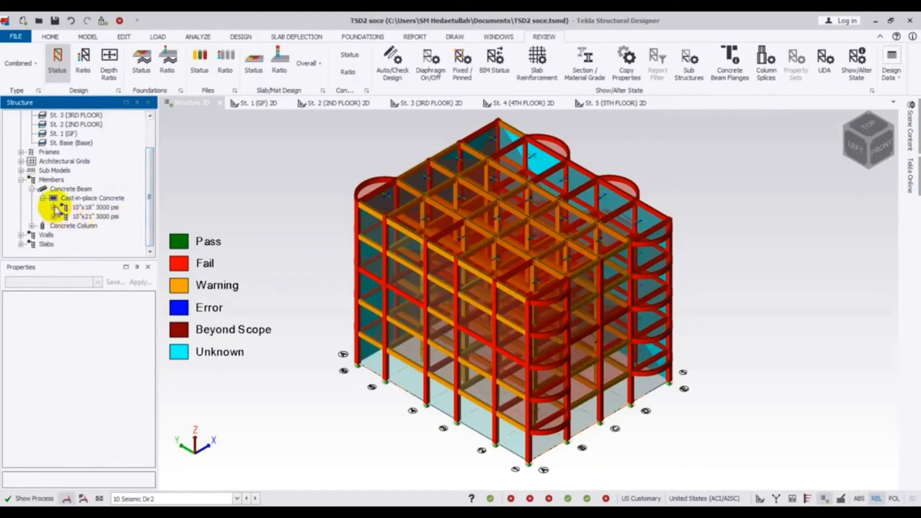
{"action": "left_click", "coordinate": [54, 208]}
{"action": "mouse_move", "coordinate": [150, 185]}
{"action": "left_mouse_down"}
{"action": "mouse_move", "coordinate": [149, 218]}
{"action": "mouse_move", "coordinate": [148, 176]}
{"action": "left_mouse_up"}
{"action": "left_click", "coordinate": [95, 151]}
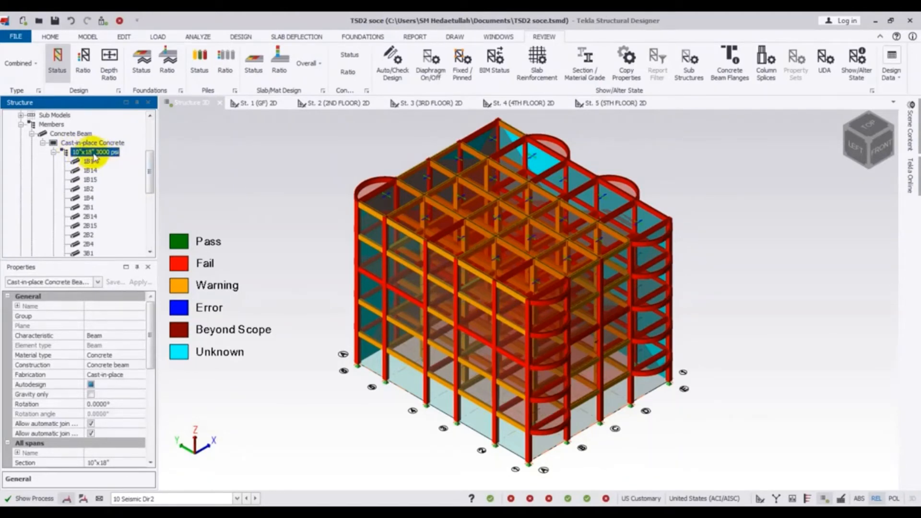
{"action": "right_click", "coordinate": [93, 152]}
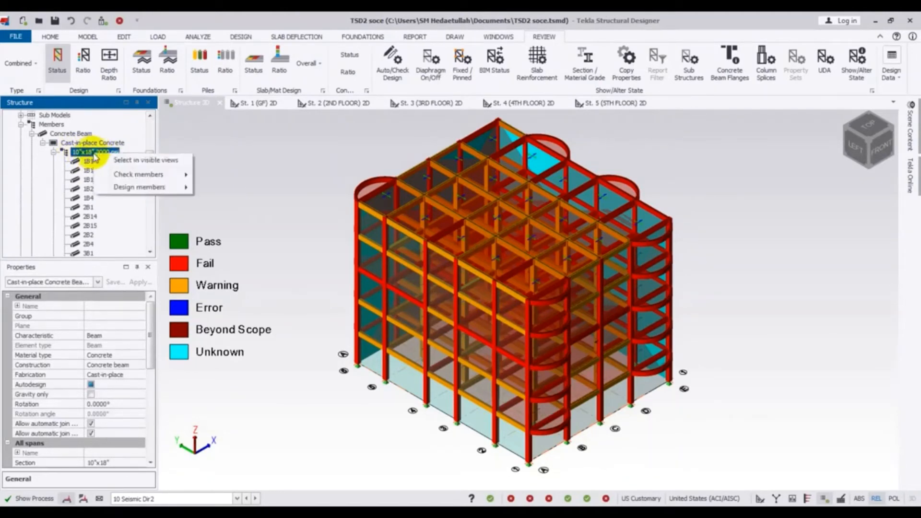
{"action": "left_click", "coordinate": [156, 162]}
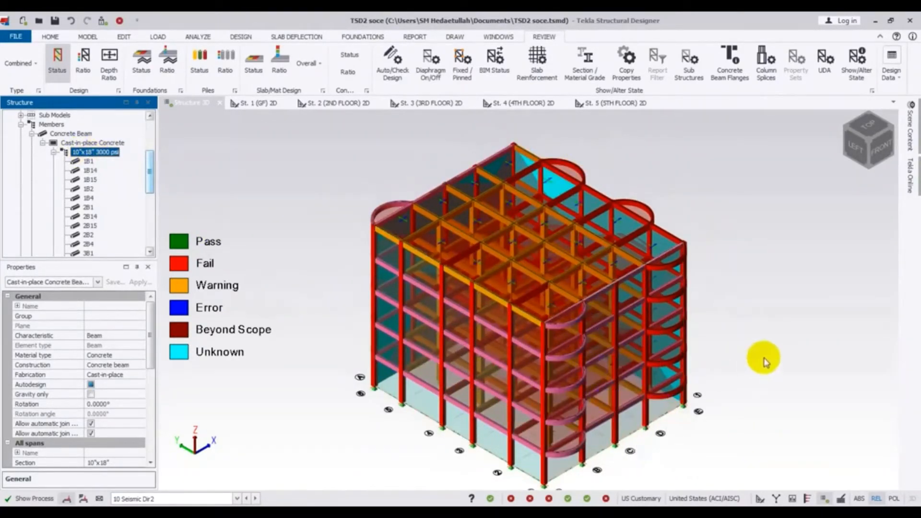
Set the section of all spans of the selected beams to 10"x21" and collapse the list of 10"x21" beams
{"action": "middle_click_drag", "start_coordinate": [763, 356], "coordinate": [757, 319]}
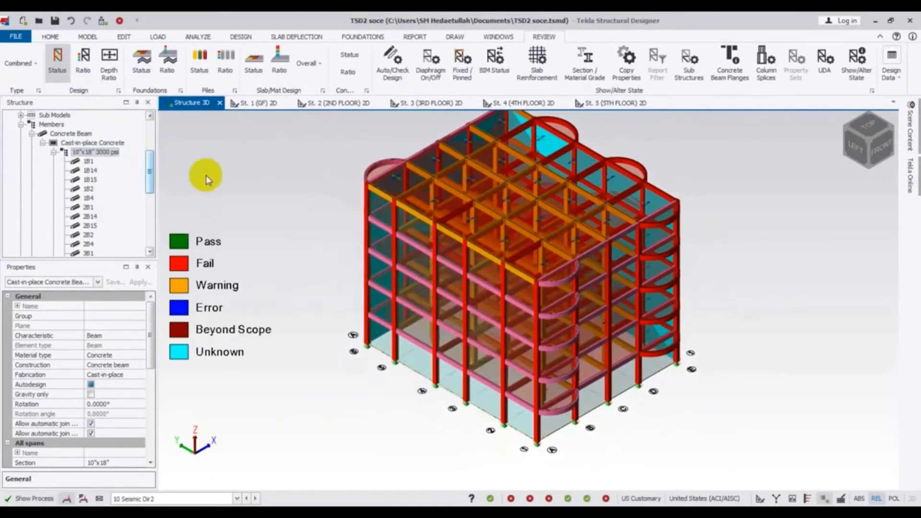
{"action": "left_click_drag", "start_coordinate": [148, 319], "coordinate": [149, 364]}
{"action": "left_click", "coordinate": [131, 374]}
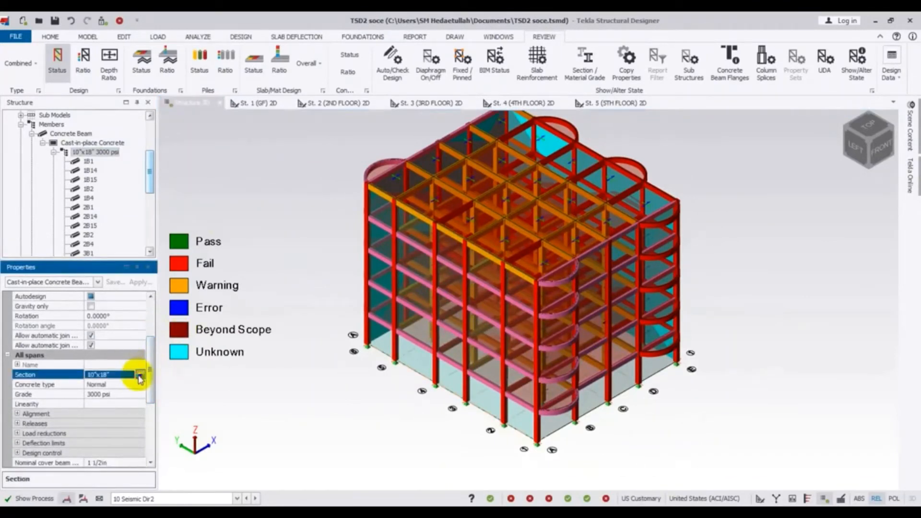
{"action": "left_click", "coordinate": [139, 375]}
{"action": "left_click", "coordinate": [110, 395]}
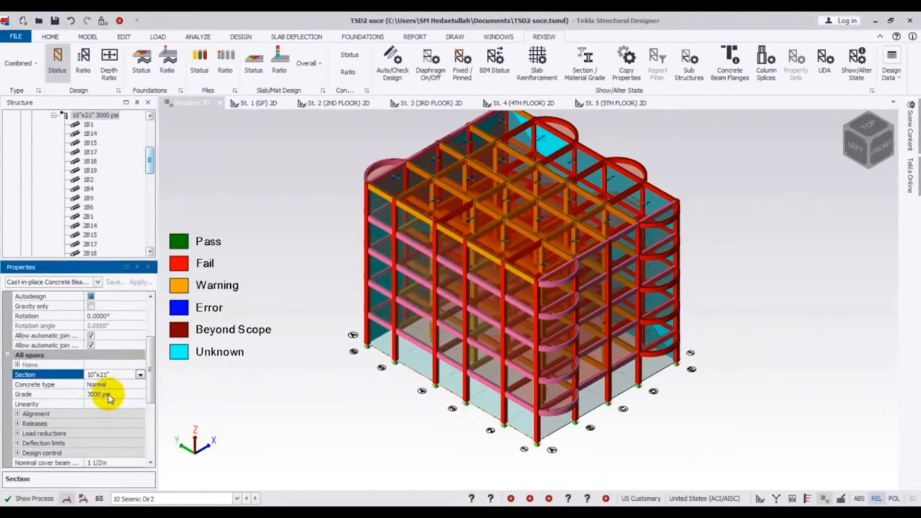
{"action": "left_click", "coordinate": [293, 437]}
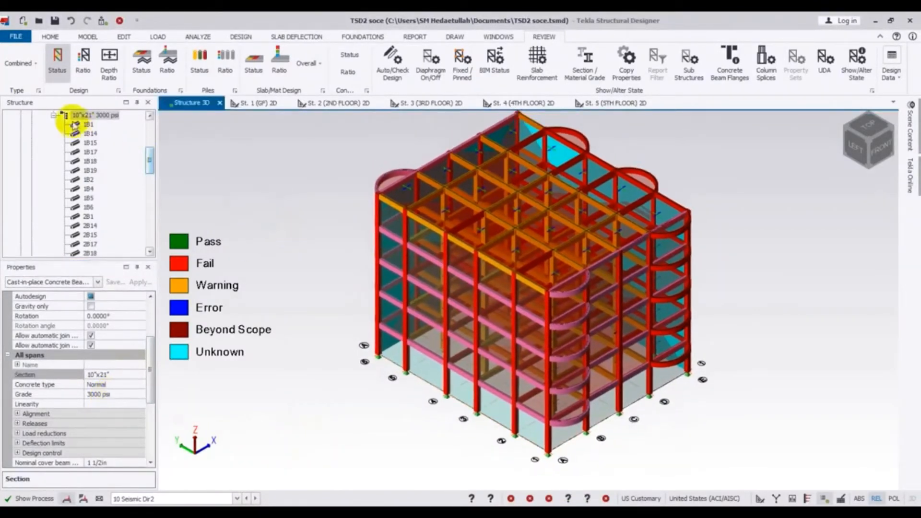
{"action": "left_click", "coordinate": [53, 116]}
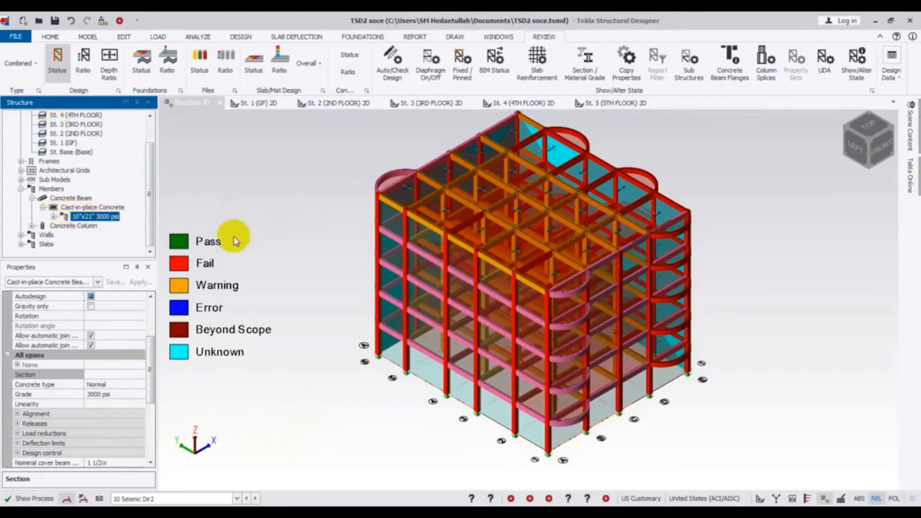
Save the model and run the static concrete design with the 10"x21" beams
{"action": "left_click", "coordinate": [294, 227]}
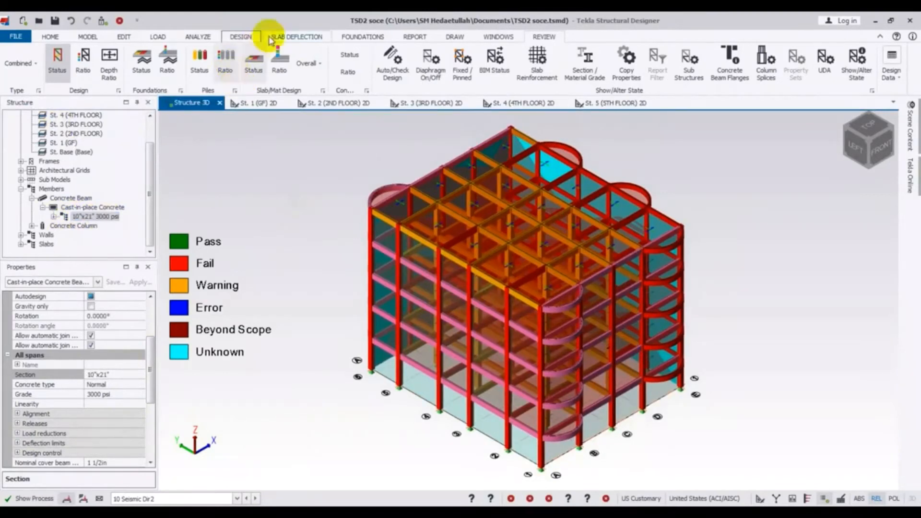
{"action": "left_click", "coordinate": [244, 37]}
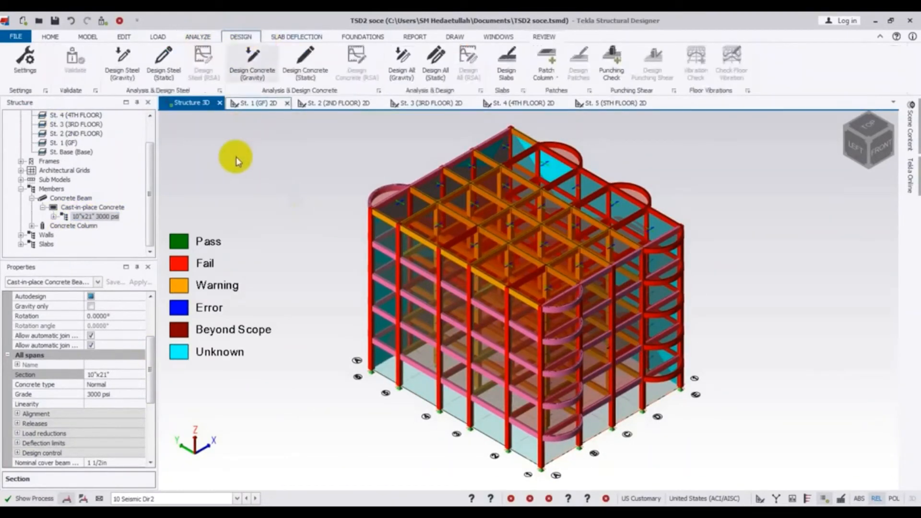
{"action": "left_click", "coordinate": [252, 61]}
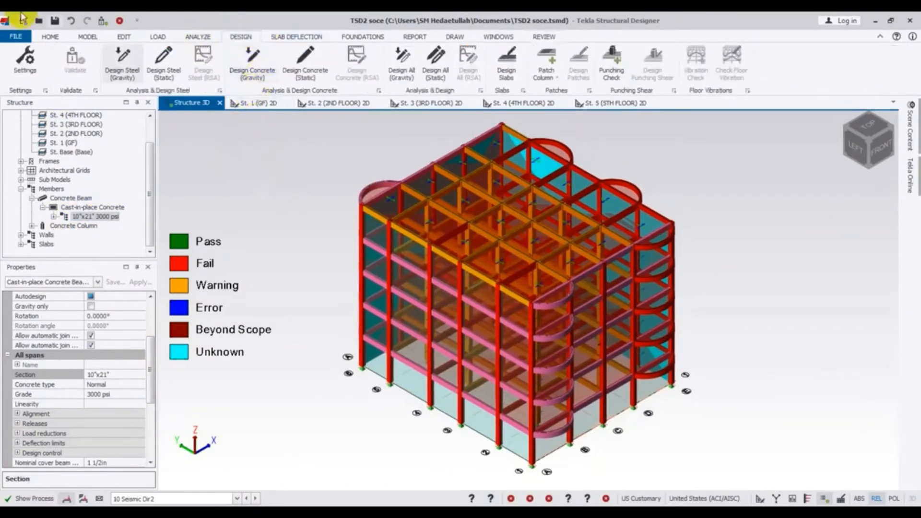
{"action": "left_click", "coordinate": [55, 21]}
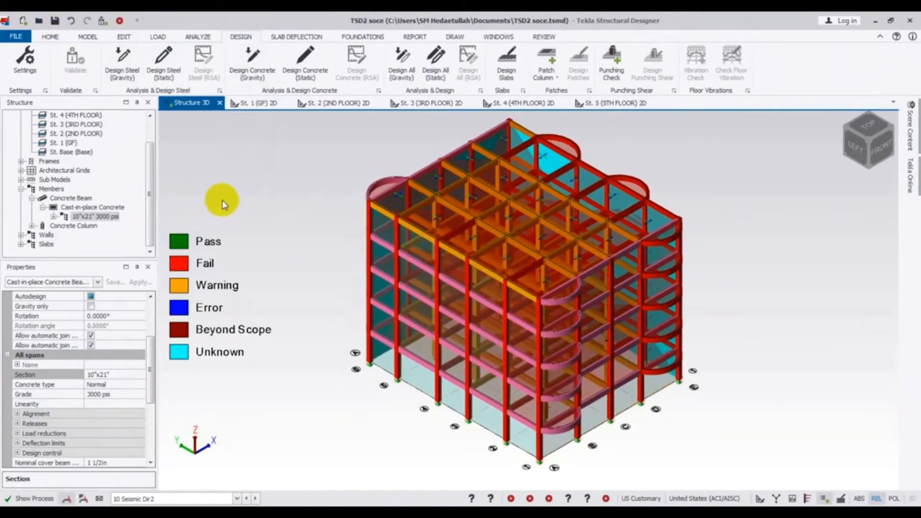
{"action": "left_click", "coordinate": [303, 62]}
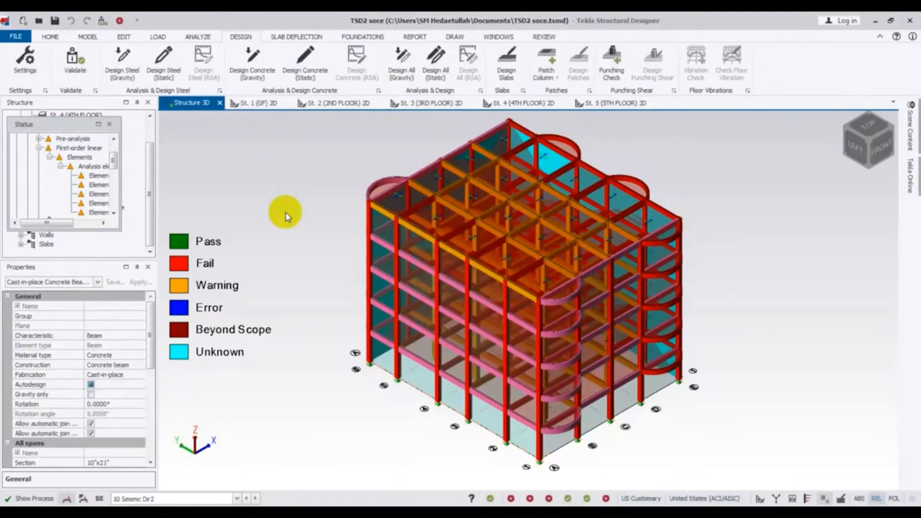
Deselect the beams, examine the members' design status from several sides of the building, and dismiss the design status list
{"action": "left_click", "coordinate": [283, 213]}
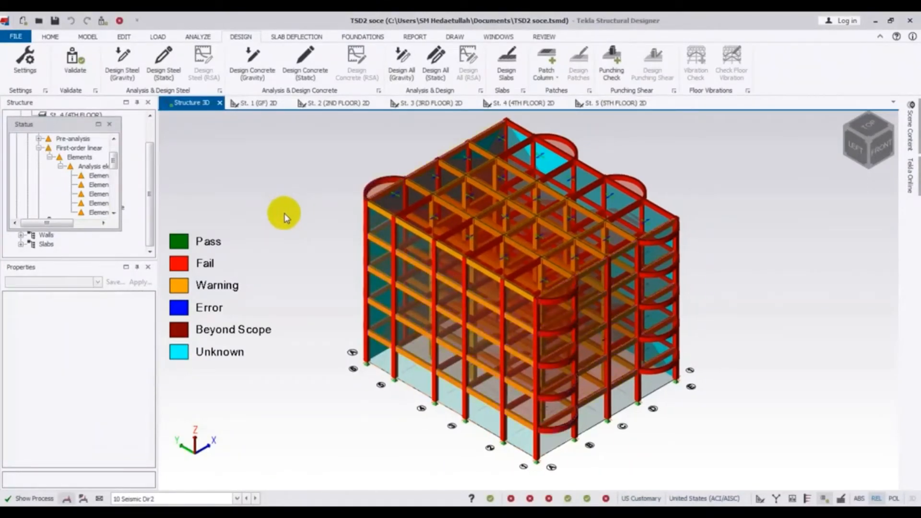
{"action": "middle_click_drag", "start_coordinate": [304, 374], "coordinate": [305, 374]}
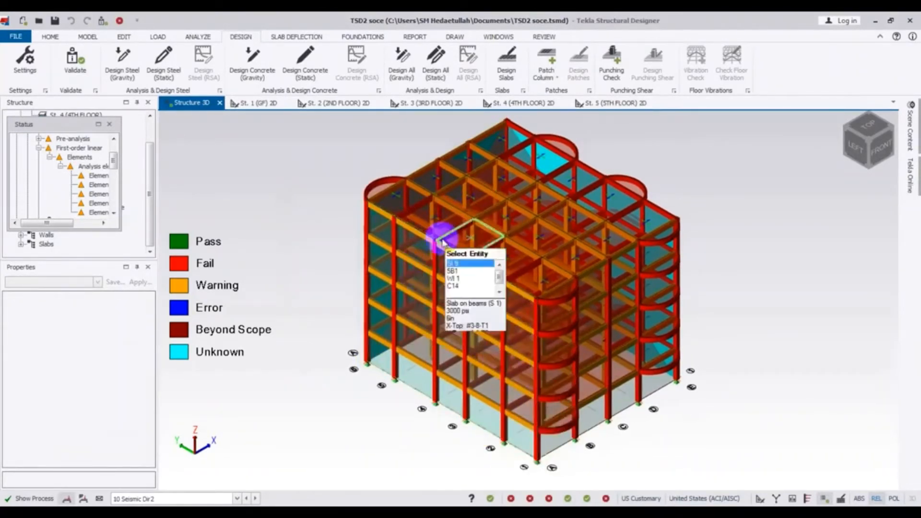
{"action": "middle_click_drag", "start_coordinate": [750, 366], "coordinate": [144, 309]}
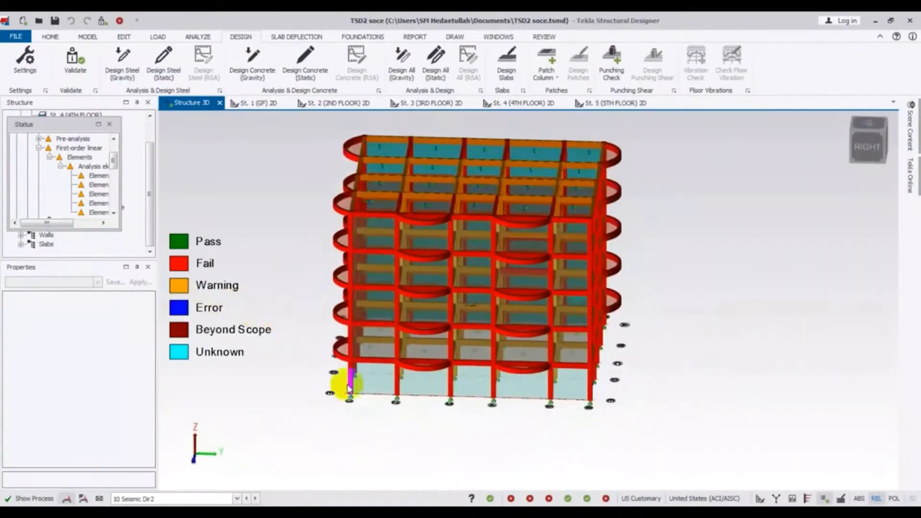
{"action": "middle_click_drag", "start_coordinate": [777, 309], "coordinate": [527, 313], "text": "shift"}
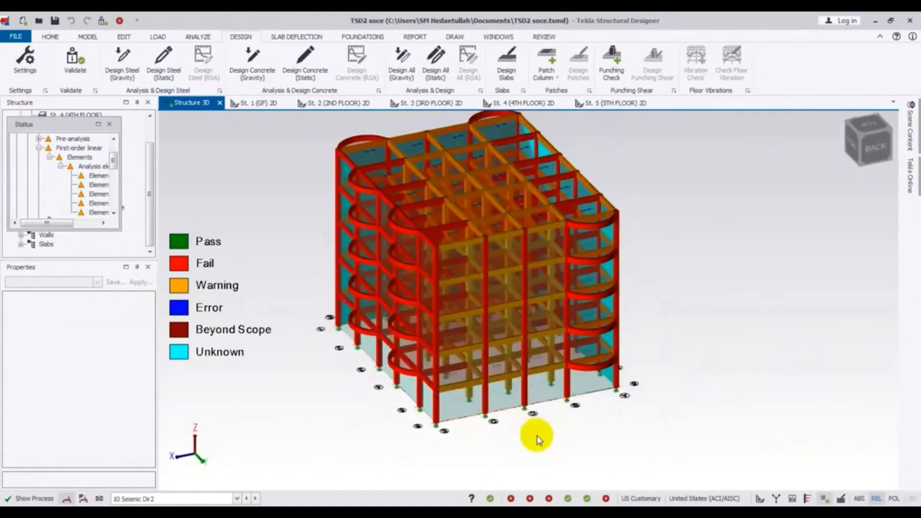
{"action": "mouse_move", "coordinate": [425, 241]}
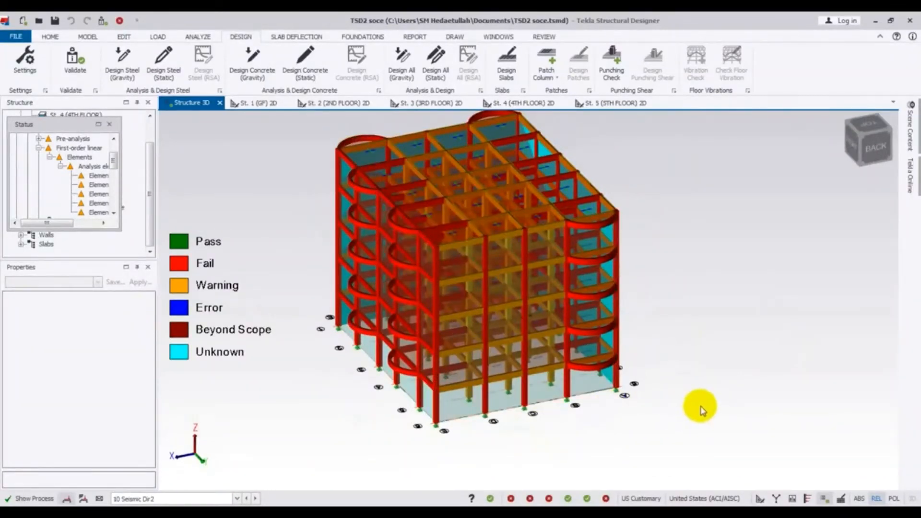
{"action": "middle_click_drag", "start_coordinate": [709, 405], "coordinate": [705, 240], "text": "shift"}
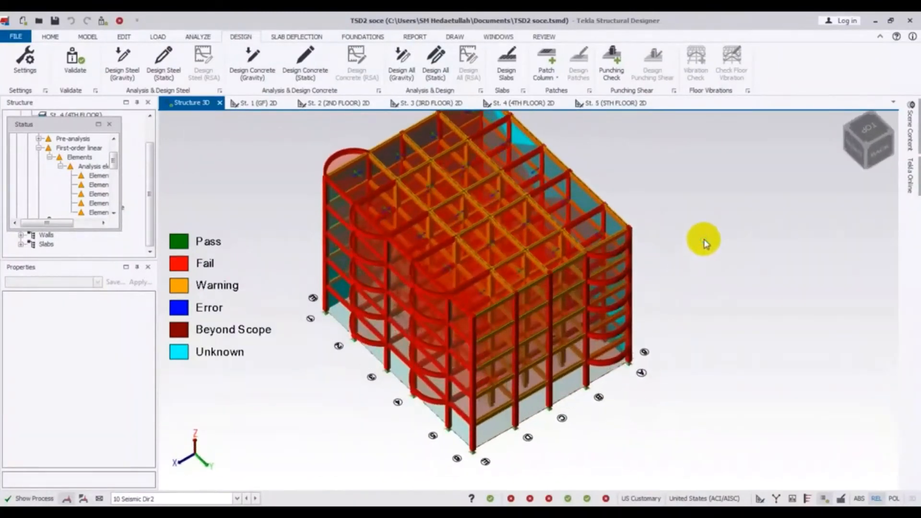
{"action": "left_click", "coordinate": [109, 126]}
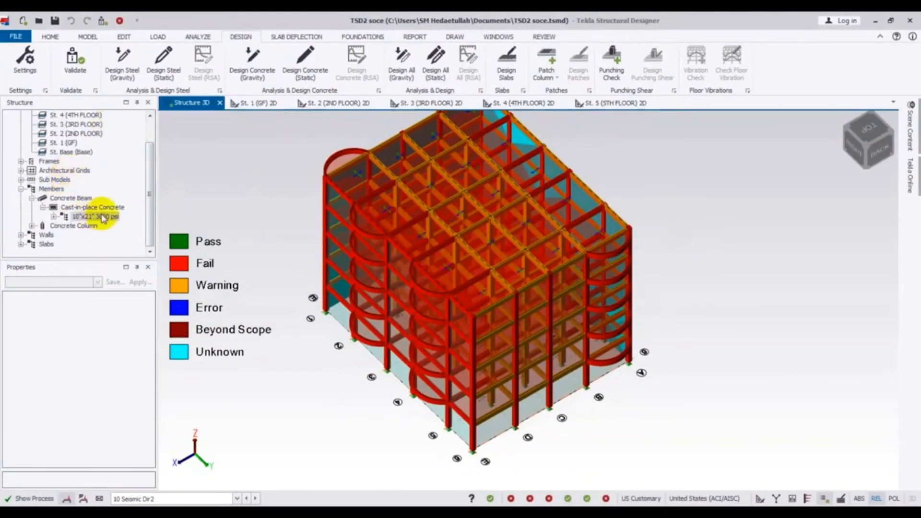
Select all 10"x21" 3000 psi beams in the visible views and look through their general, alignment and all-span properties
{"action": "right_click", "coordinate": [76, 218]}
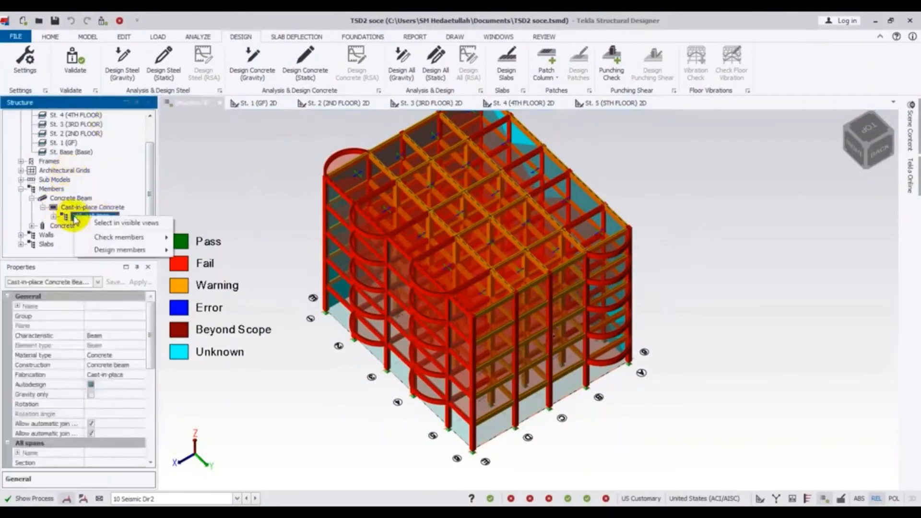
{"action": "left_click", "coordinate": [139, 223]}
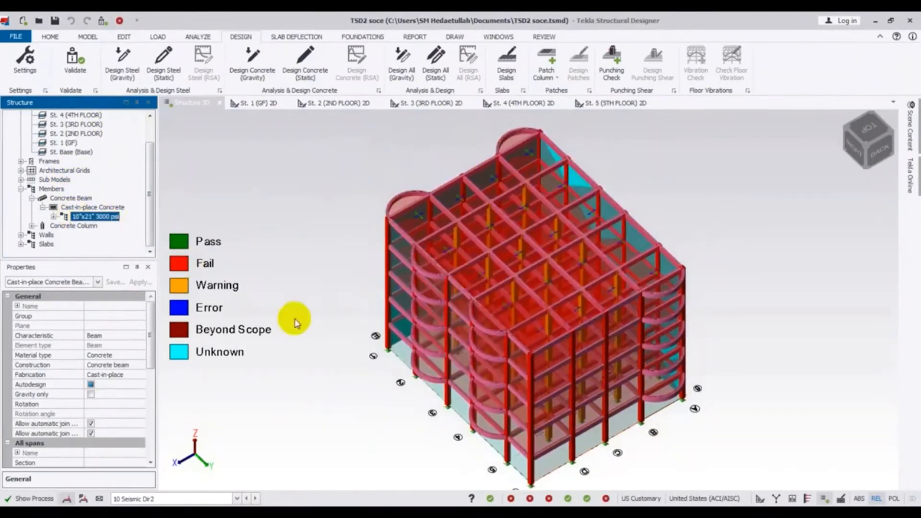
{"action": "left_click_drag", "start_coordinate": [151, 345], "coordinate": [147, 398]}
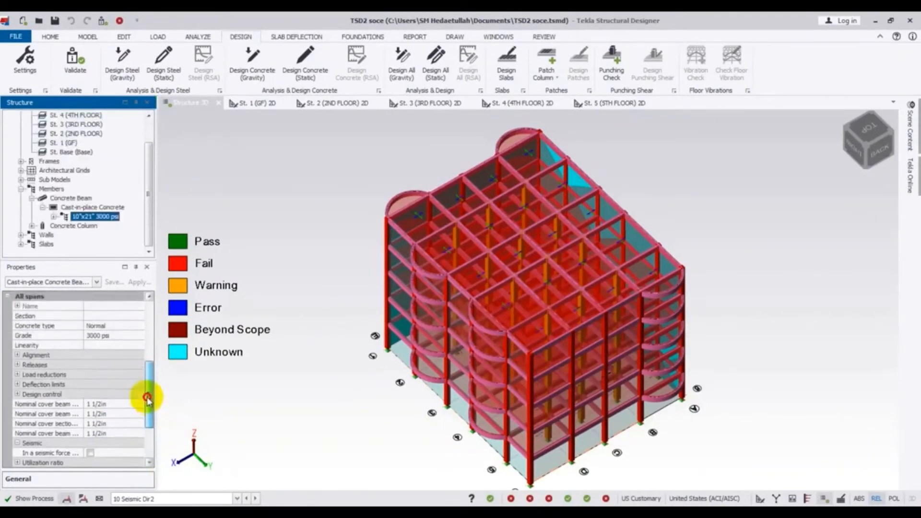
{"action": "left_click", "coordinate": [18, 355]}
{"action": "left_click", "coordinate": [18, 355]}
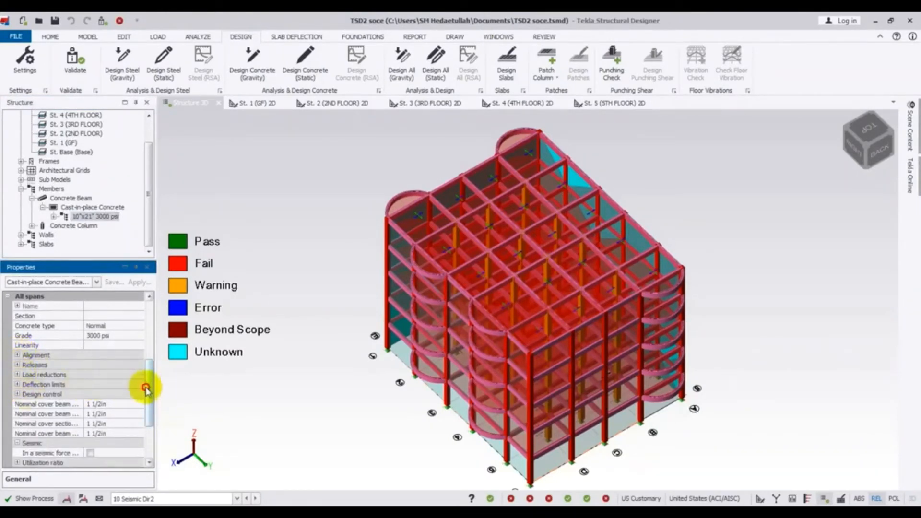
{"action": "left_click_drag", "start_coordinate": [144, 387], "coordinate": [150, 328]}
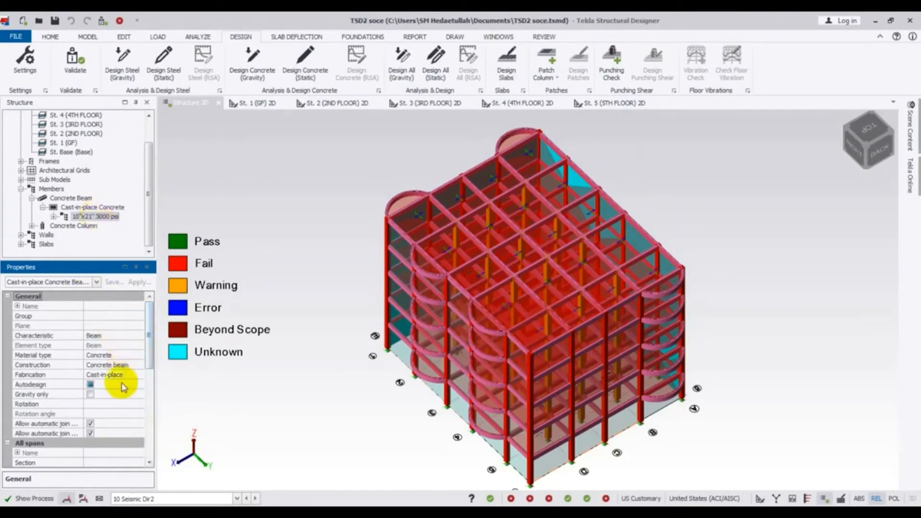
{"action": "left_click_drag", "start_coordinate": [147, 350], "coordinate": [149, 355]}
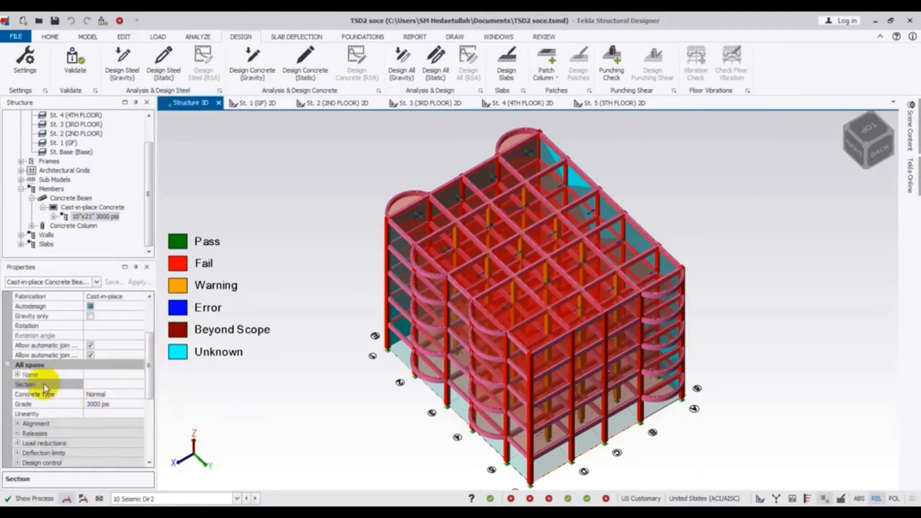
Define a new rectangular section 12 in wide and 21 in deep for all spans of the selected beams
{"action": "left_click", "coordinate": [91, 384]}
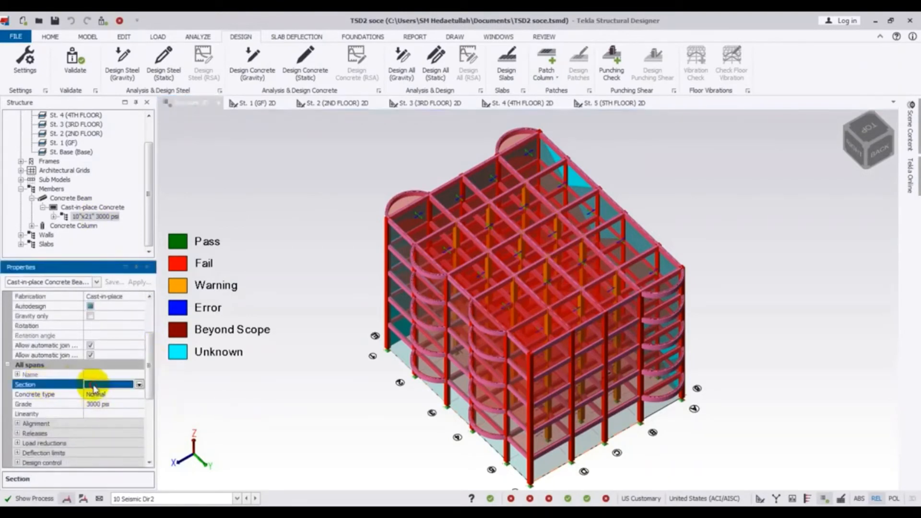
{"action": "left_click", "coordinate": [138, 384]}
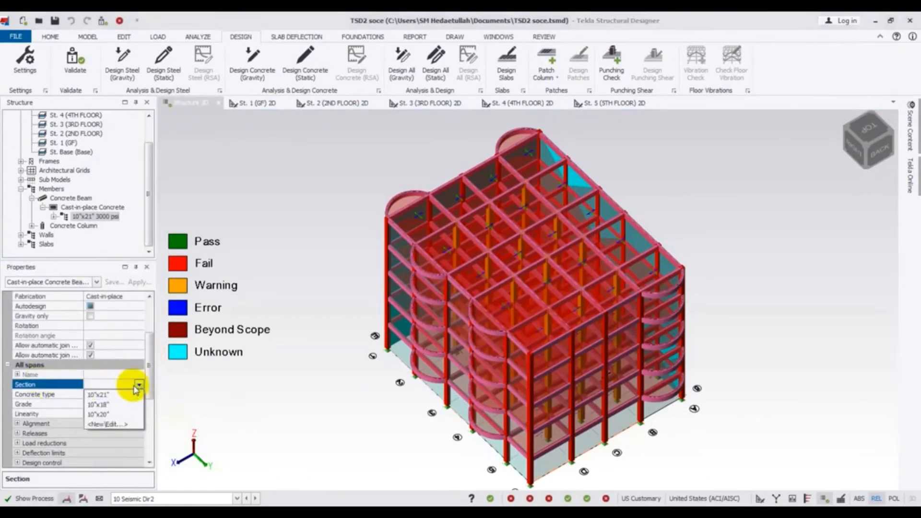
{"action": "left_click", "coordinate": [110, 424]}
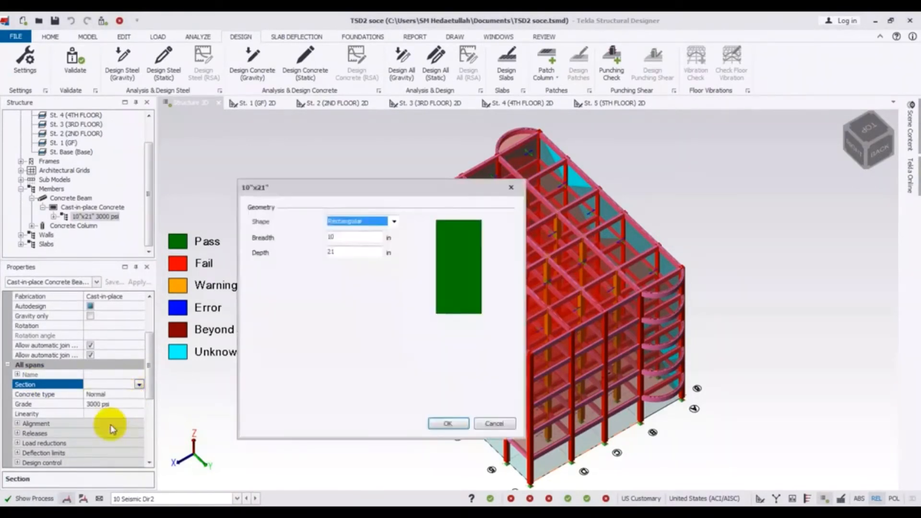
{"action": "double_click", "coordinate": [330, 239]}
{"action": "type", "text": "12"}
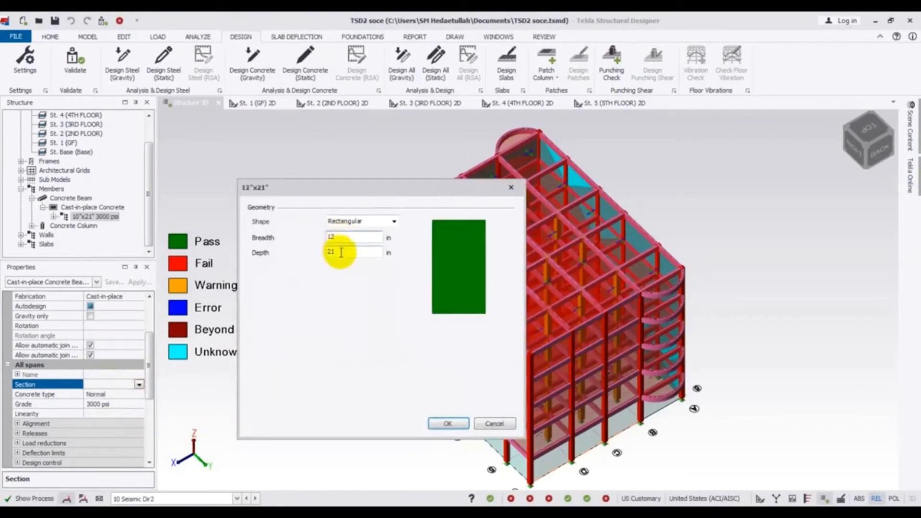
{"action": "double_click", "coordinate": [339, 251]}
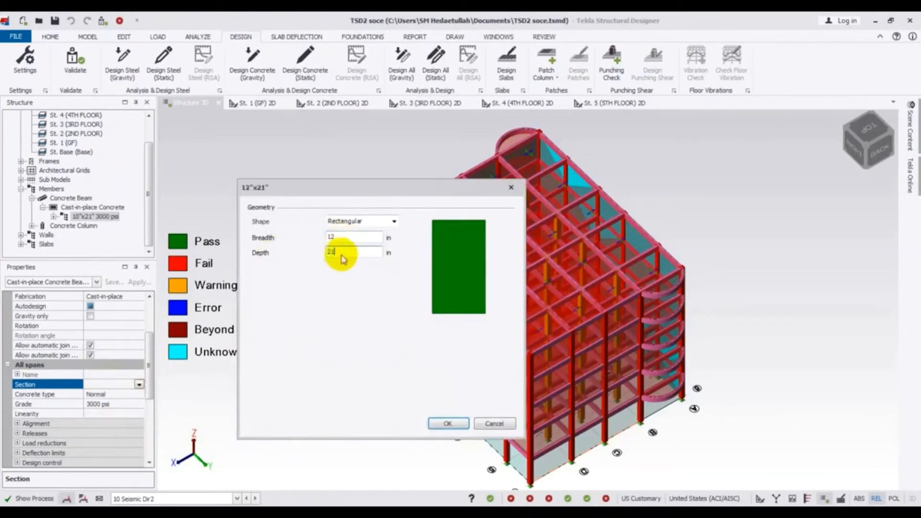
{"action": "left_click", "coordinate": [340, 254]}
{"action": "left_click", "coordinate": [449, 425]}
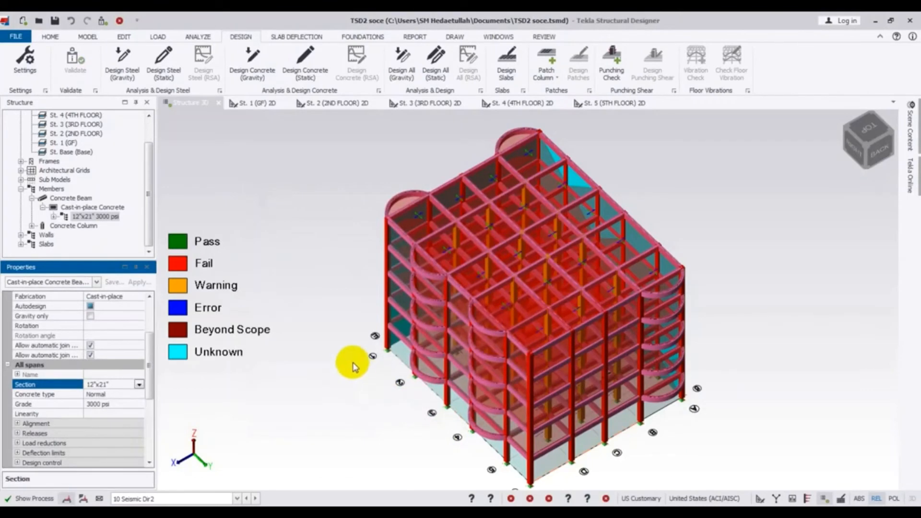
Run the static concrete design again with the 12"x21" beams and clear the selection
{"action": "mouse_move", "coordinate": [307, 288]}
{"action": "middle_mouse_down"}
{"action": "mouse_move", "coordinate": [305, 274]}
{"action": "mouse_move", "coordinate": [306, 283]}
{"action": "middle_mouse_up"}
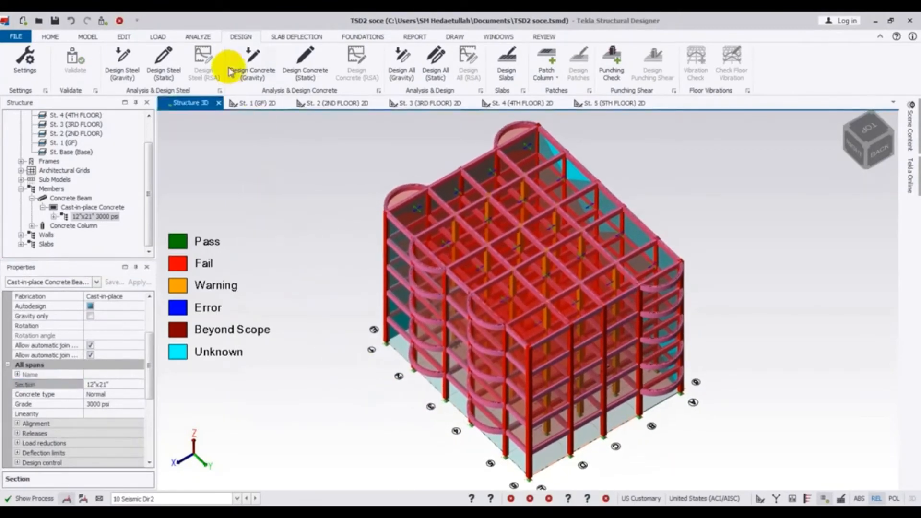
{"action": "left_click", "coordinate": [307, 63]}
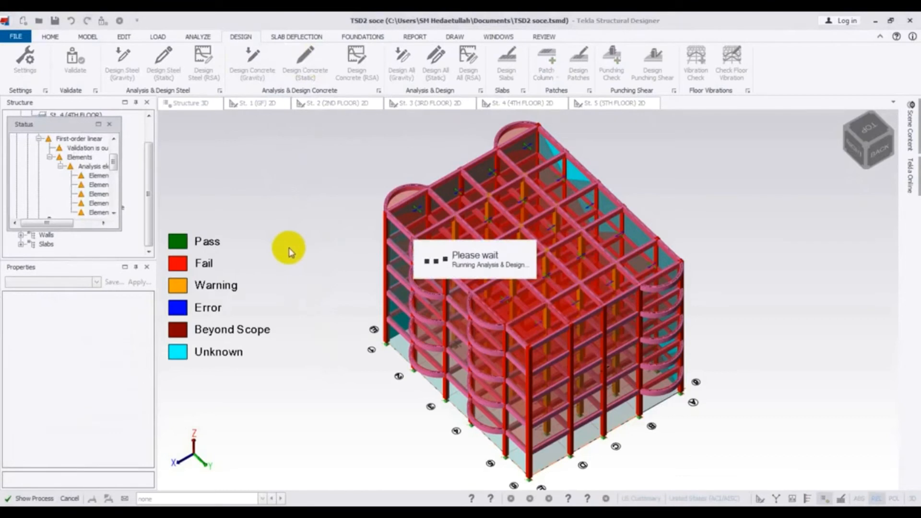
{"action": "left_click", "coordinate": [329, 287]}
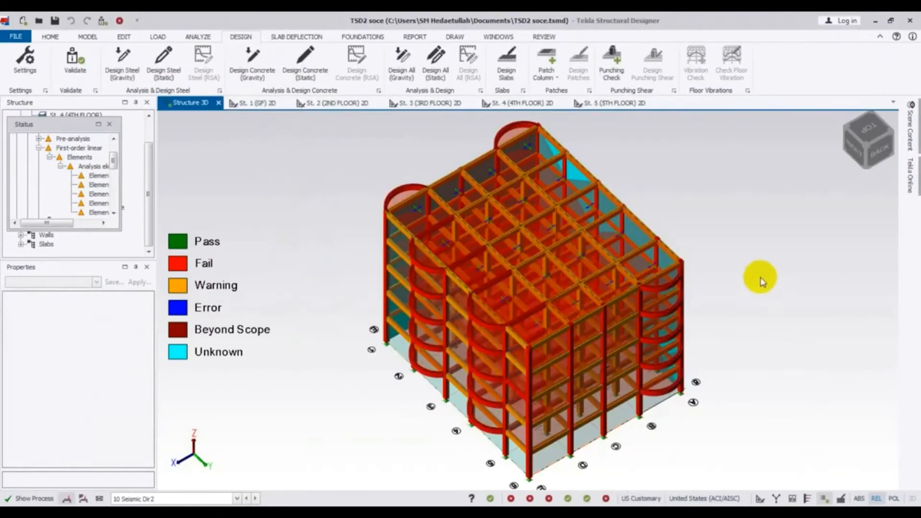
Examine the design status of the beams and columns from all sides of the building and dismiss the design status list
{"action": "middle_click_drag", "start_coordinate": [772, 352], "coordinate": [334, 287]}
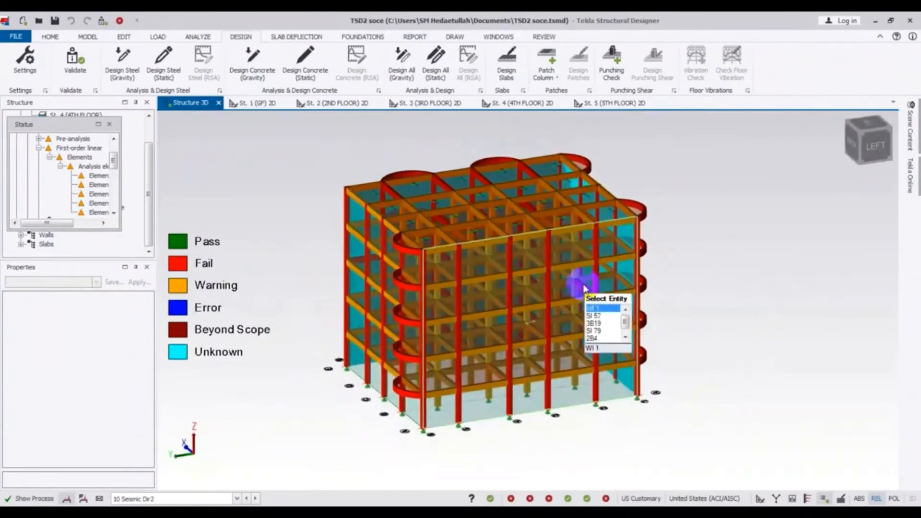
{"action": "middle_click_drag", "start_coordinate": [750, 412], "coordinate": [357, 284], "text": "shift"}
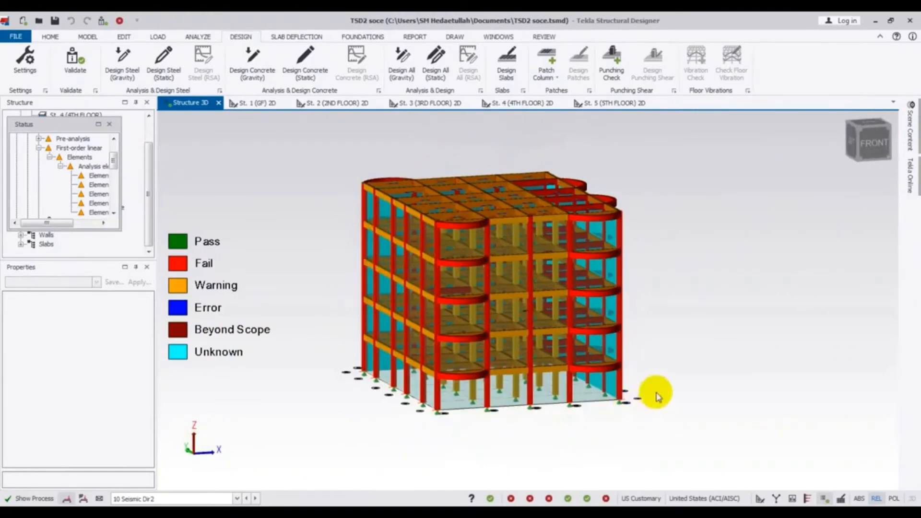
{"action": "middle_click_drag", "start_coordinate": [657, 396], "coordinate": [713, 428], "text": "shift"}
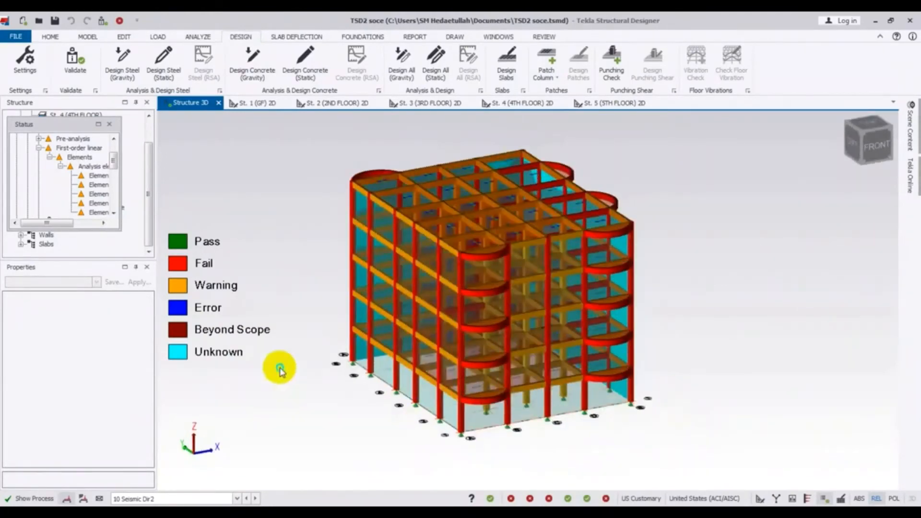
{"action": "middle_click_drag", "start_coordinate": [280, 370], "coordinate": [507, 396], "text": "shift"}
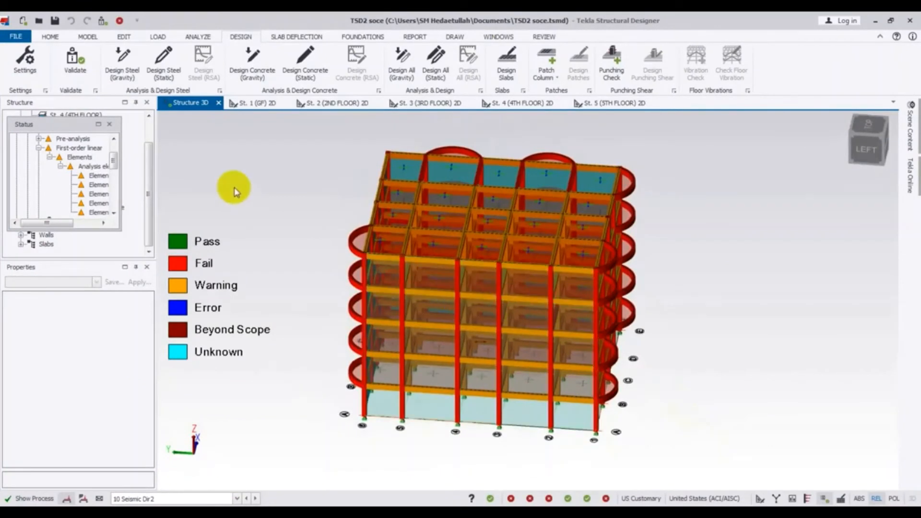
{"action": "left_click", "coordinate": [110, 124]}
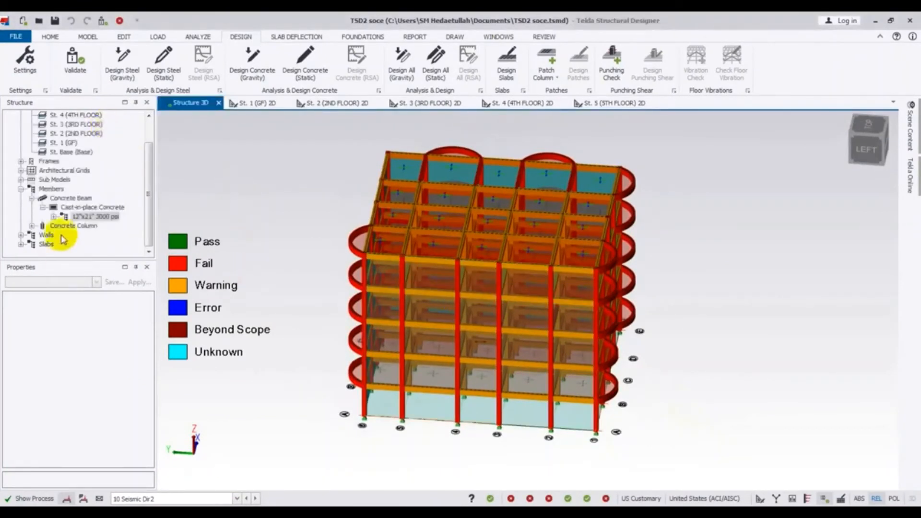
Select all 18"x18" 3000 psi concrete columns in the visible views and set their all-stacks section to 20"x20"
{"action": "left_click", "coordinate": [32, 226]}
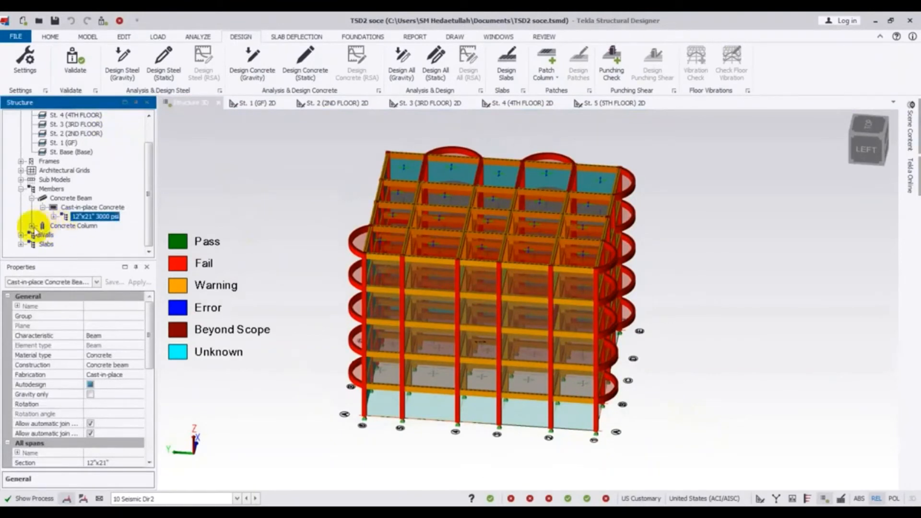
{"action": "left_click", "coordinate": [31, 225]}
{"action": "left_click", "coordinate": [42, 234]}
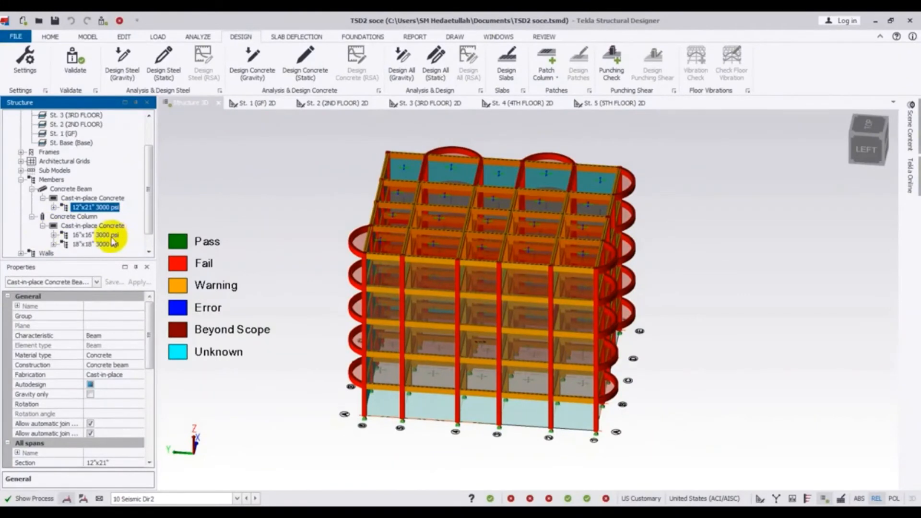
{"action": "left_click", "coordinate": [95, 244]}
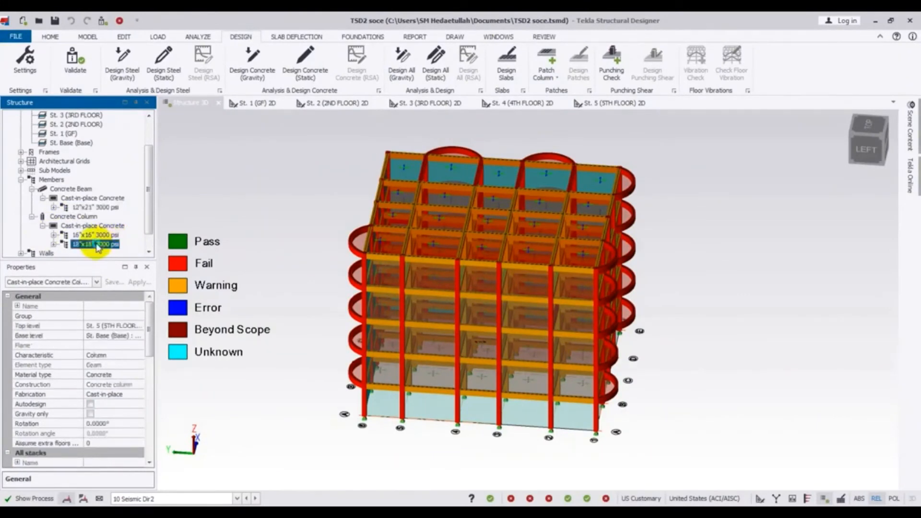
{"action": "right_click", "coordinate": [97, 246]}
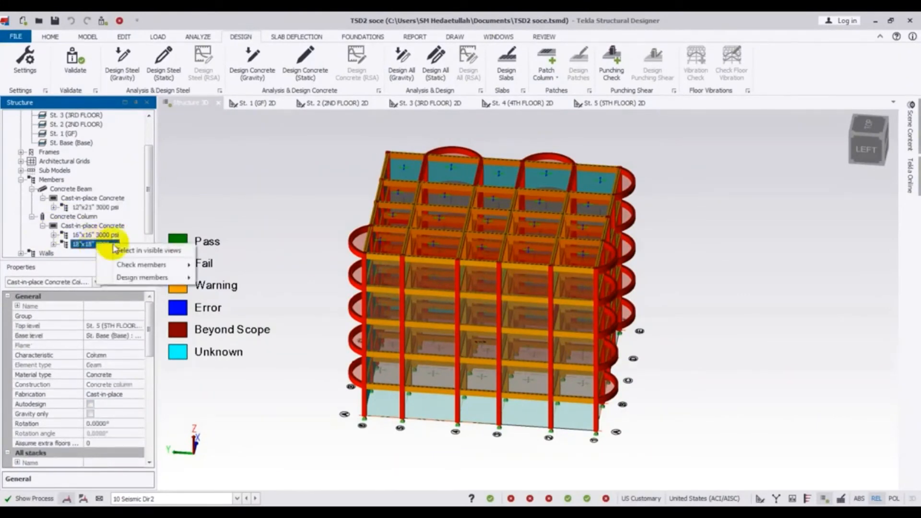
{"action": "left_click", "coordinate": [139, 253]}
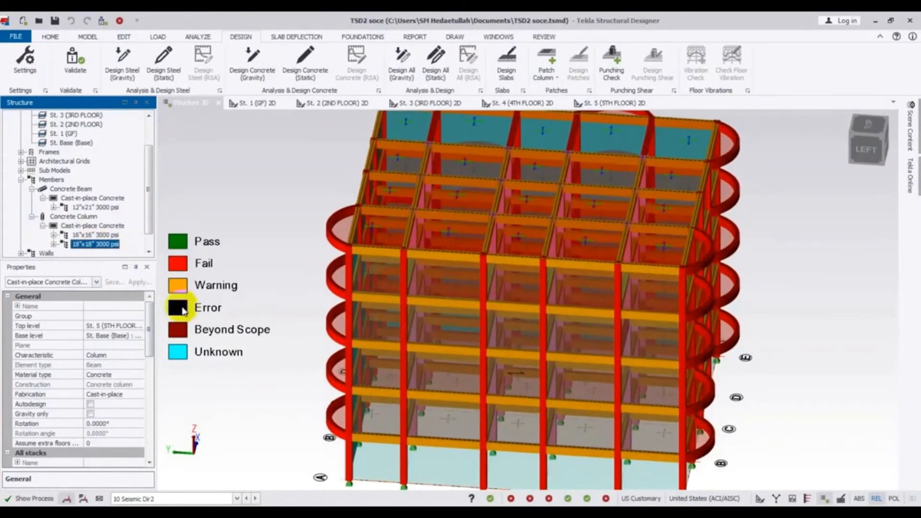
{"action": "left_click_drag", "start_coordinate": [150, 321], "coordinate": [150, 353]}
{"action": "left_click", "coordinate": [138, 355]}
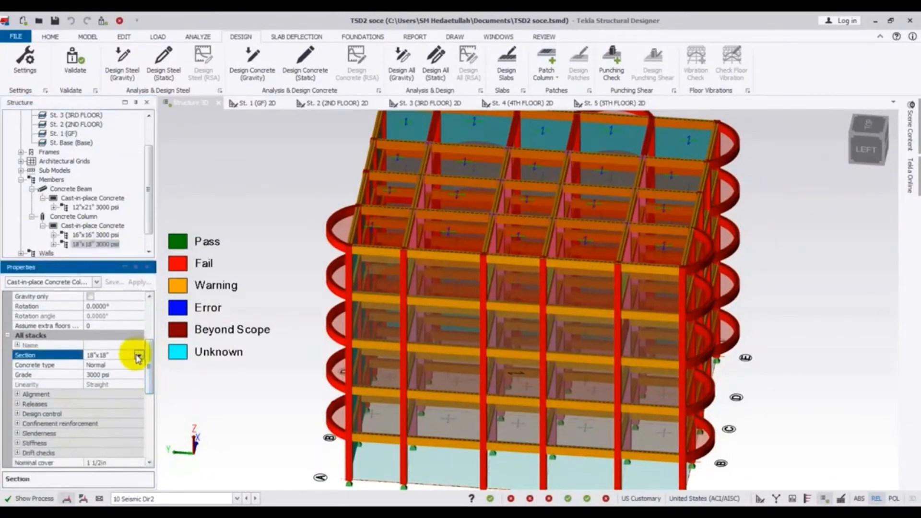
{"action": "left_click", "coordinate": [139, 355]}
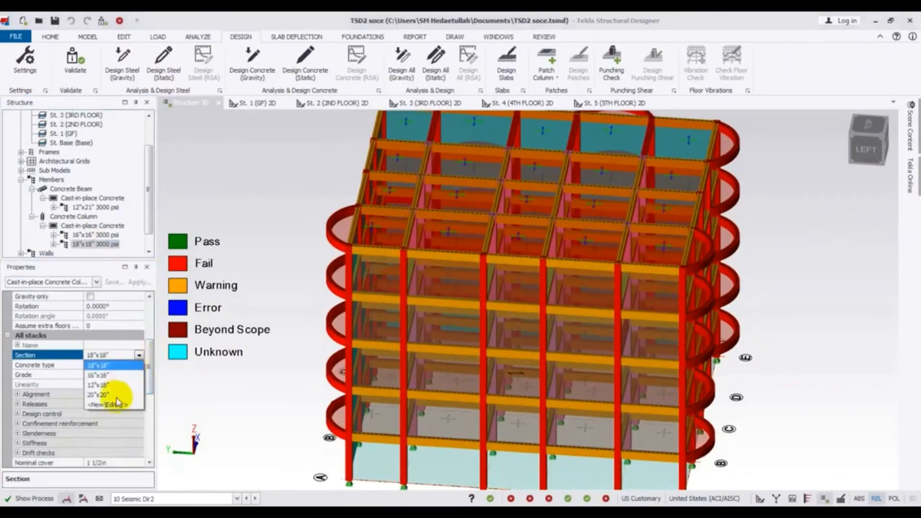
{"action": "left_click", "coordinate": [115, 395]}
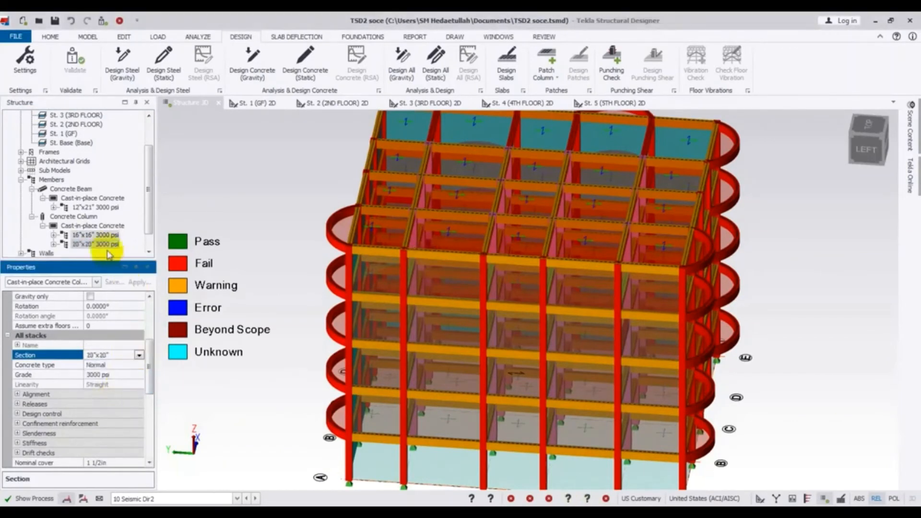
Select all 16"x16" 3000 psi concrete columns in the visible views and change their section to 20"x20"
{"action": "left_click", "coordinate": [95, 234]}
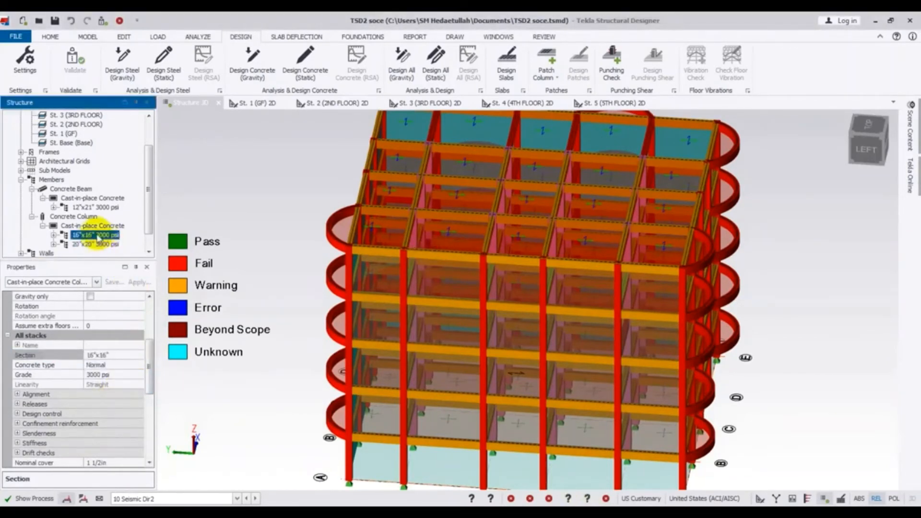
{"action": "right_click", "coordinate": [94, 235]}
{"action": "left_click", "coordinate": [148, 243]}
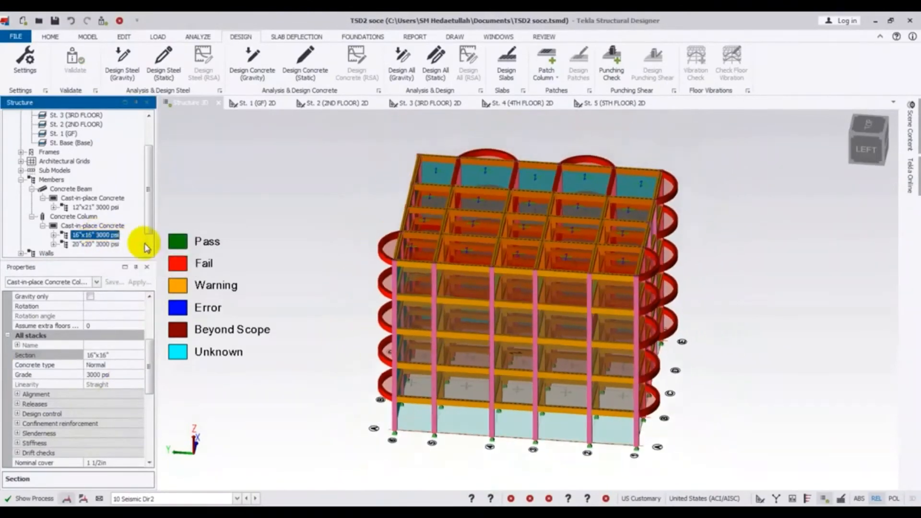
{"action": "left_click", "coordinate": [139, 355]}
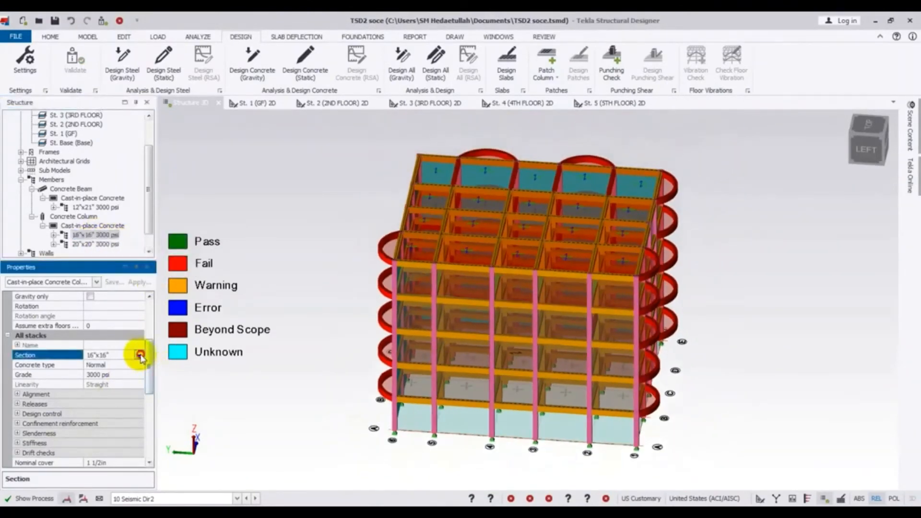
{"action": "left_click", "coordinate": [139, 354]}
{"action": "left_click", "coordinate": [115, 387]}
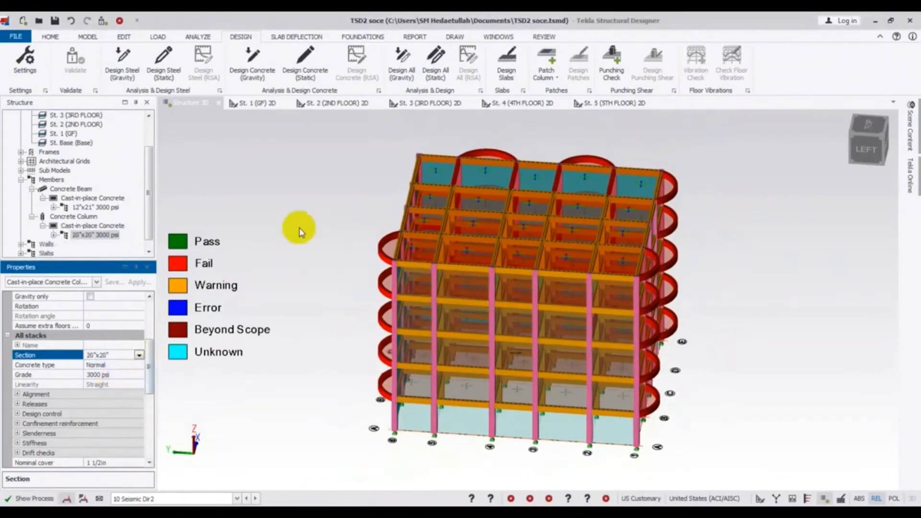
Clear the column selection and run the static concrete design with the 20"x20" columns
{"action": "left_click", "coordinate": [302, 202]}
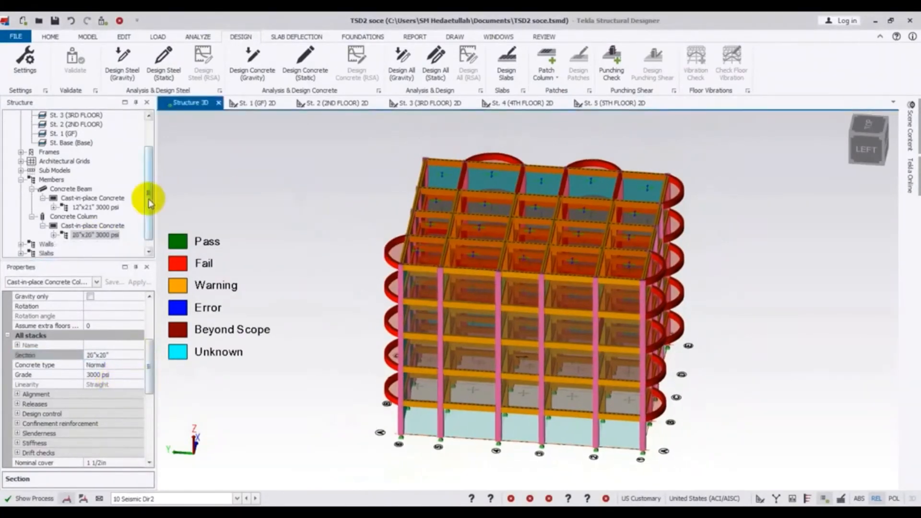
{"action": "middle_click_drag", "start_coordinate": [305, 200], "coordinate": [308, 196]}
{"action": "left_click", "coordinate": [304, 61]}
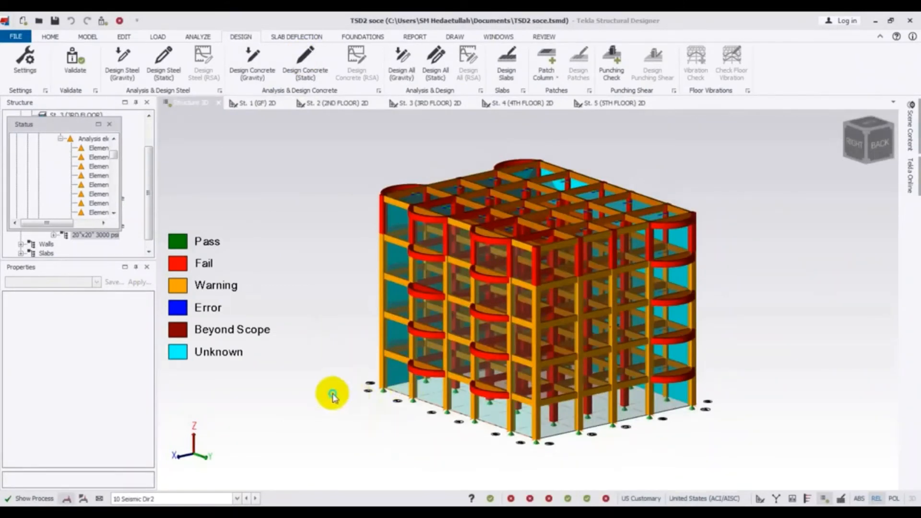
Examine the design status of the model and the short analysis element warnings, including Elements 4110 and 4128, and dismiss the status list
{"action": "middle_click_drag", "start_coordinate": [332, 396], "coordinate": [351, 375]}
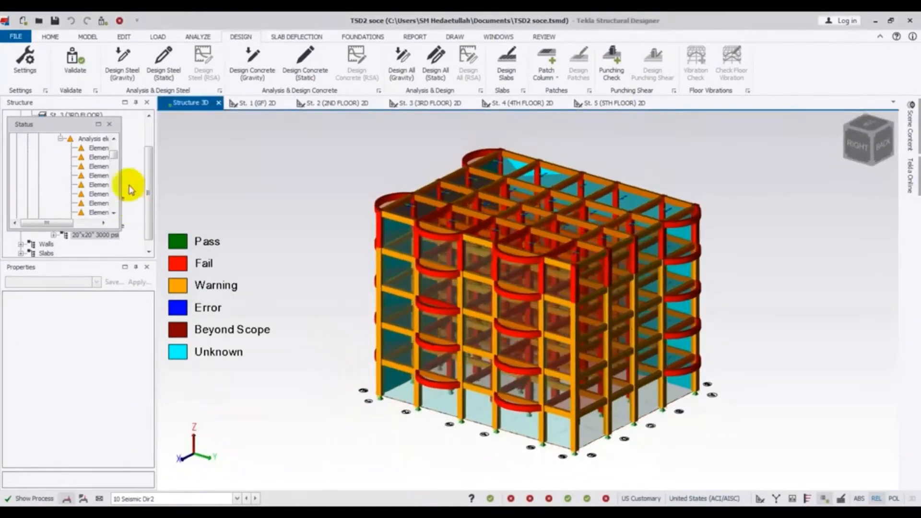
{"action": "left_click", "coordinate": [114, 156]}
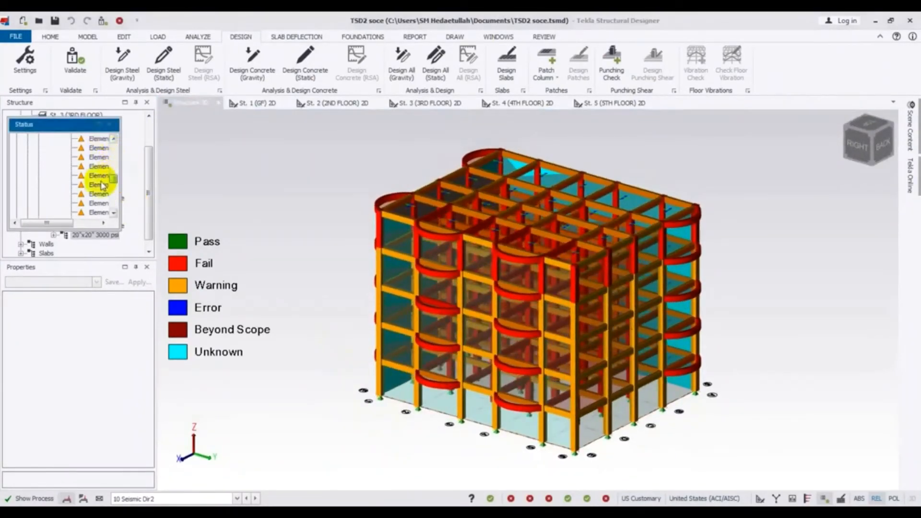
{"action": "left_click", "coordinate": [99, 185]}
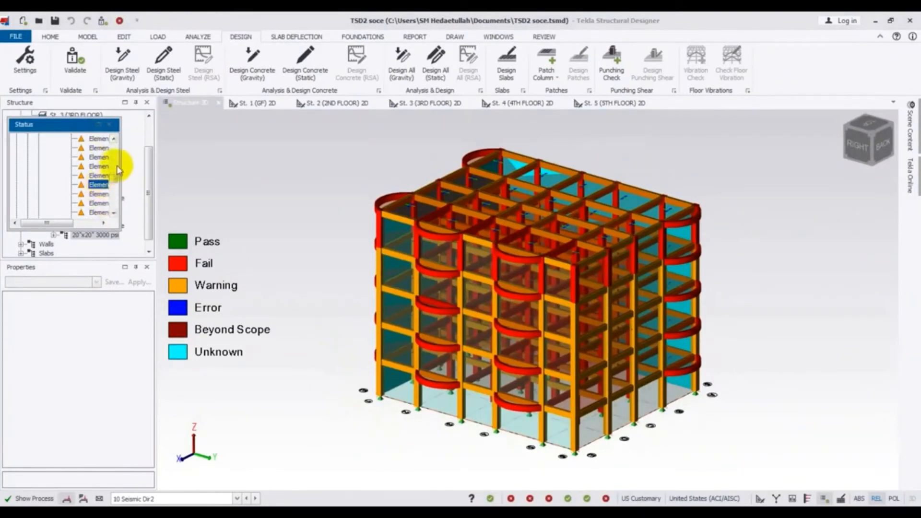
{"action": "left_click_drag", "start_coordinate": [121, 165], "coordinate": [167, 174]}
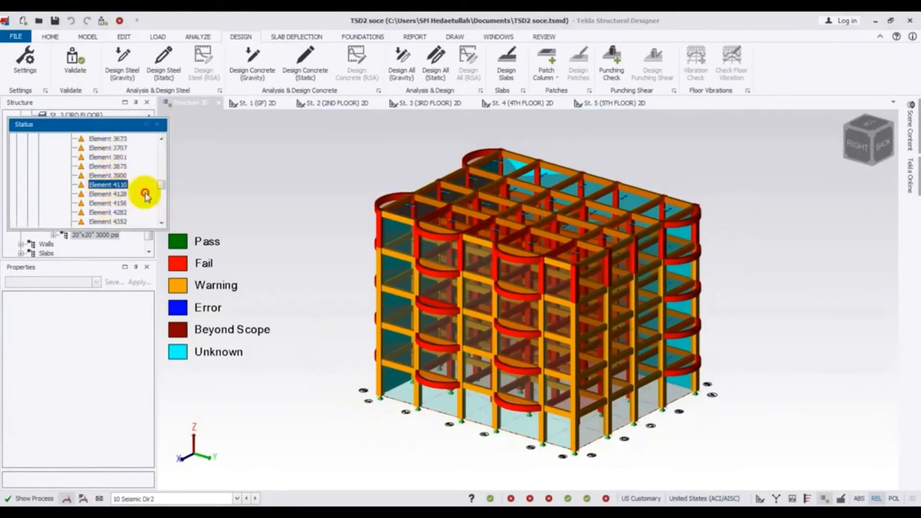
{"action": "left_click", "coordinate": [110, 194]}
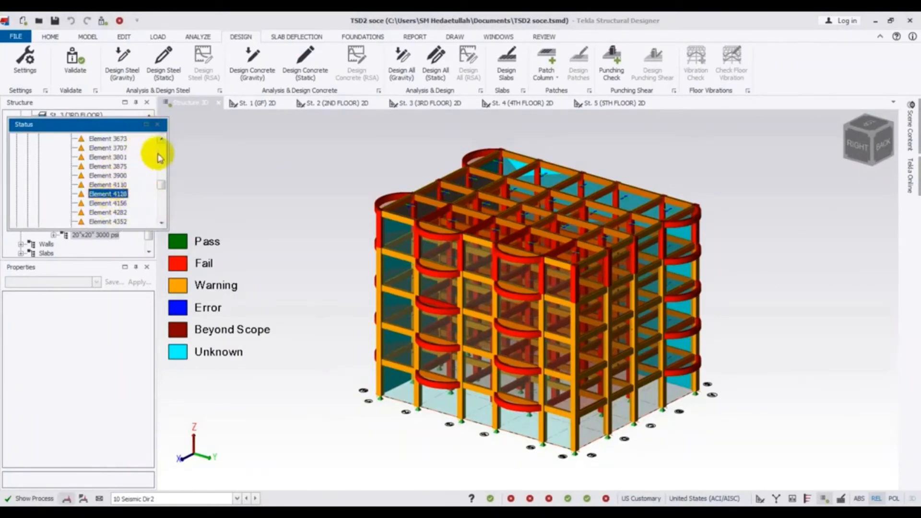
{"action": "right_click", "coordinate": [105, 195]}
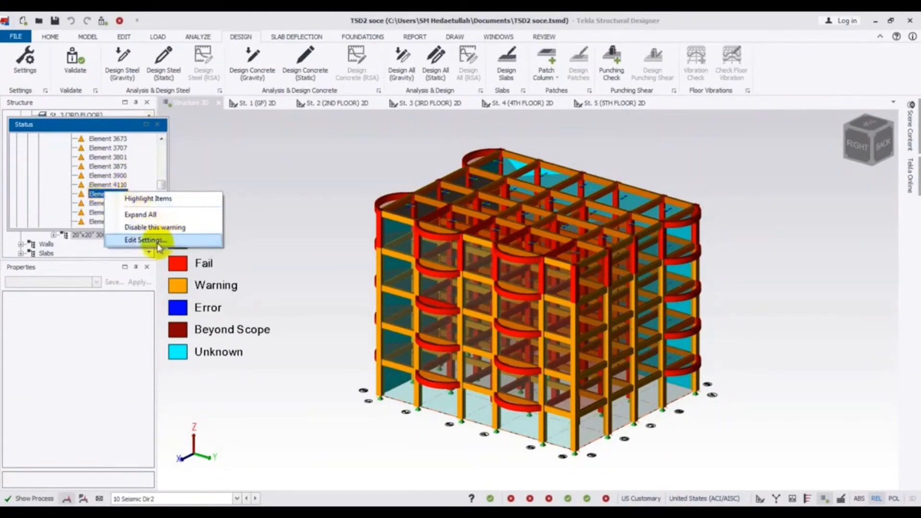
{"action": "left_click", "coordinate": [157, 124]}
{"action": "left_click", "coordinate": [156, 125]}
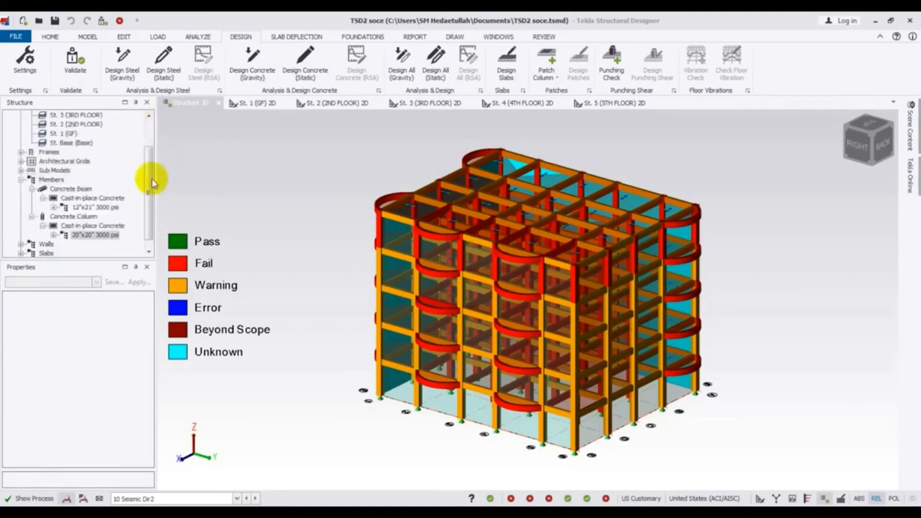
{"action": "right_click", "coordinate": [80, 235]}
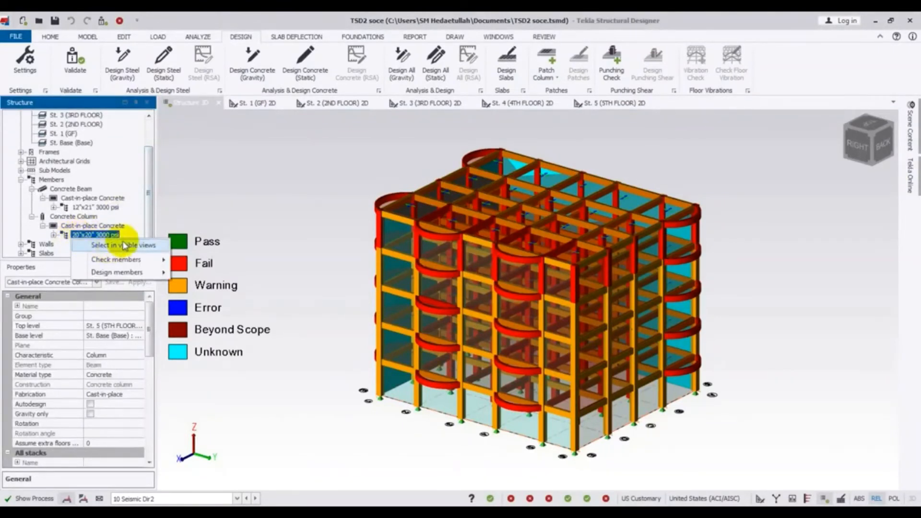
{"action": "left_click", "coordinate": [154, 261]}
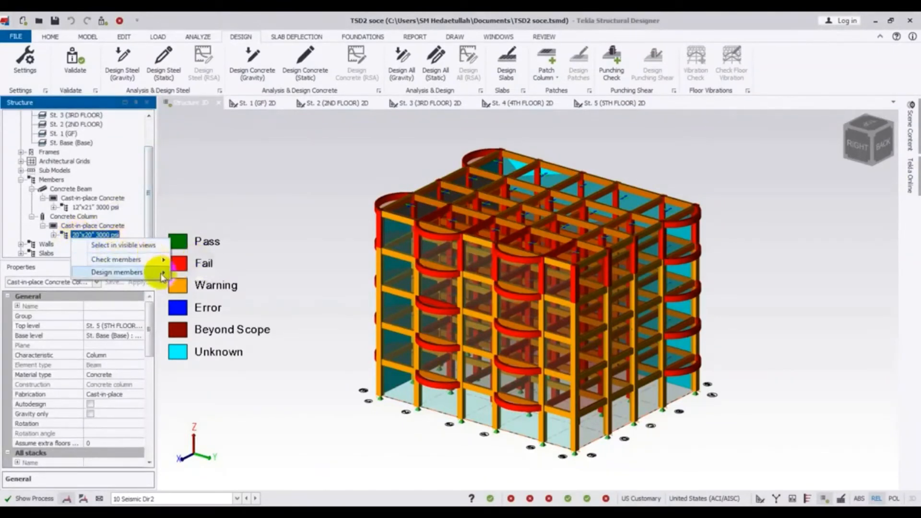
{"action": "left_click", "coordinate": [160, 274]}
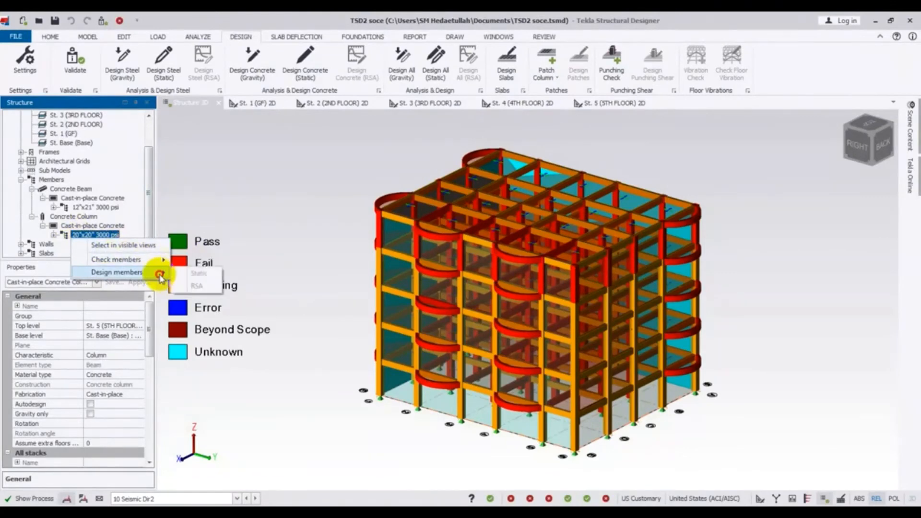
{"action": "left_click", "coordinate": [102, 226]}
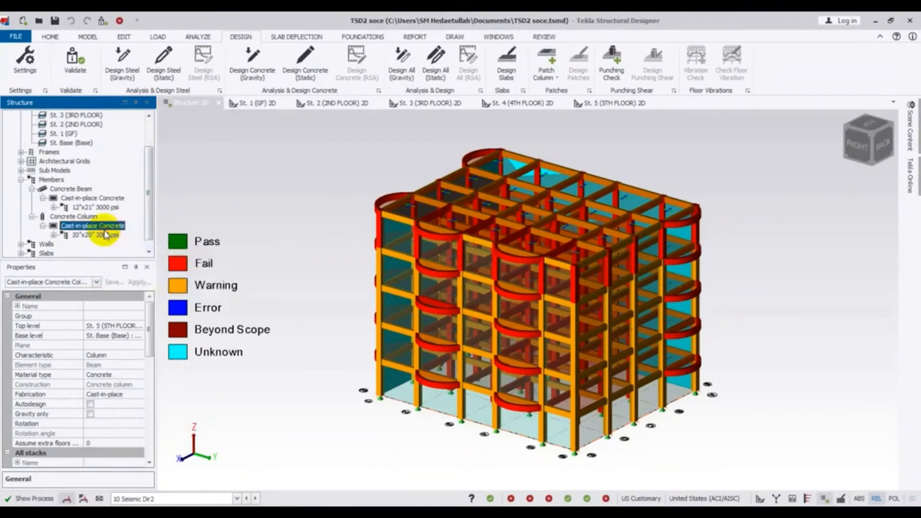
Select all 20"x20" 3000 psi columns in the visible views and give all their stacks a new rectangular section 24 in broad and 24 in deep
{"action": "left_click", "coordinate": [105, 237]}
{"action": "right_click", "coordinate": [105, 238]}
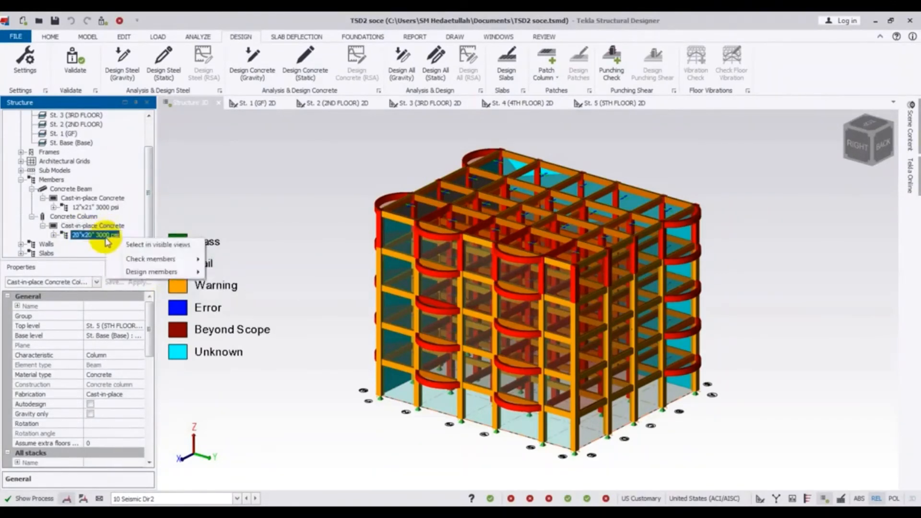
{"action": "left_click", "coordinate": [147, 245]}
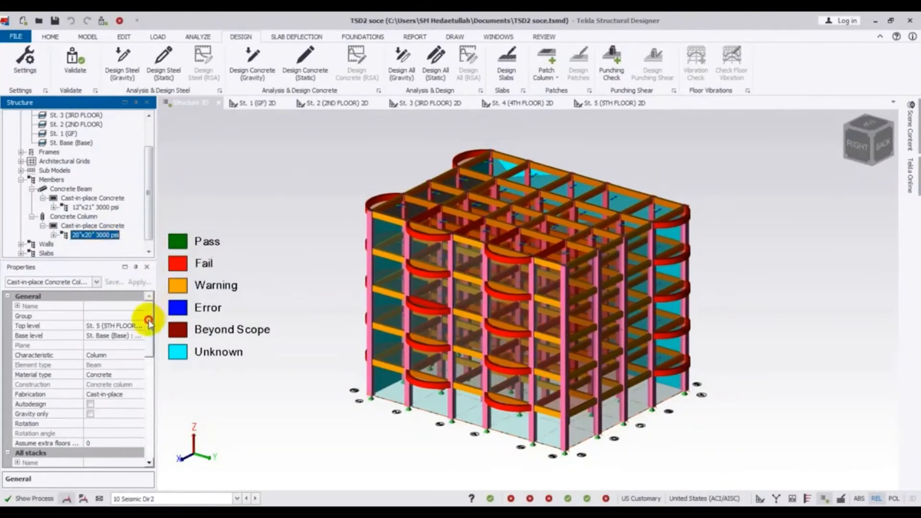
{"action": "left_click_drag", "start_coordinate": [149, 318], "coordinate": [150, 364]}
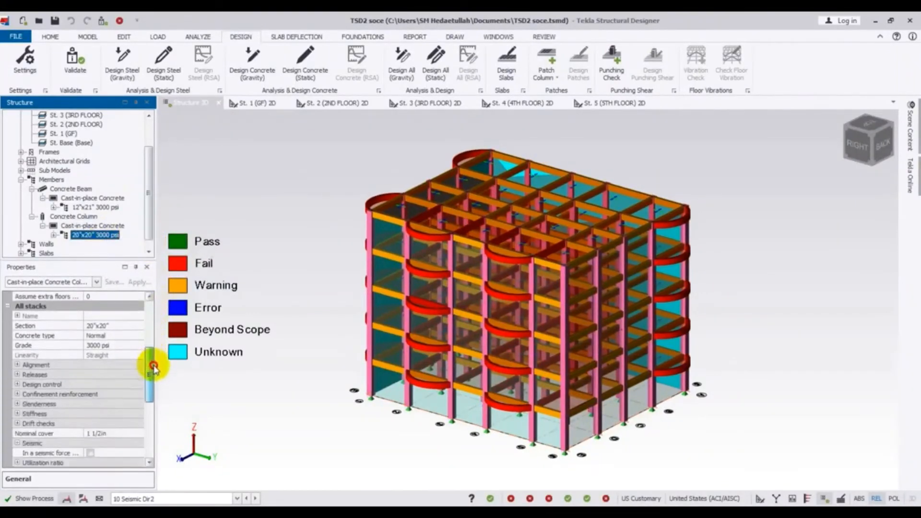
{"action": "left_click", "coordinate": [140, 326]}
{"action": "left_click", "coordinate": [139, 326]}
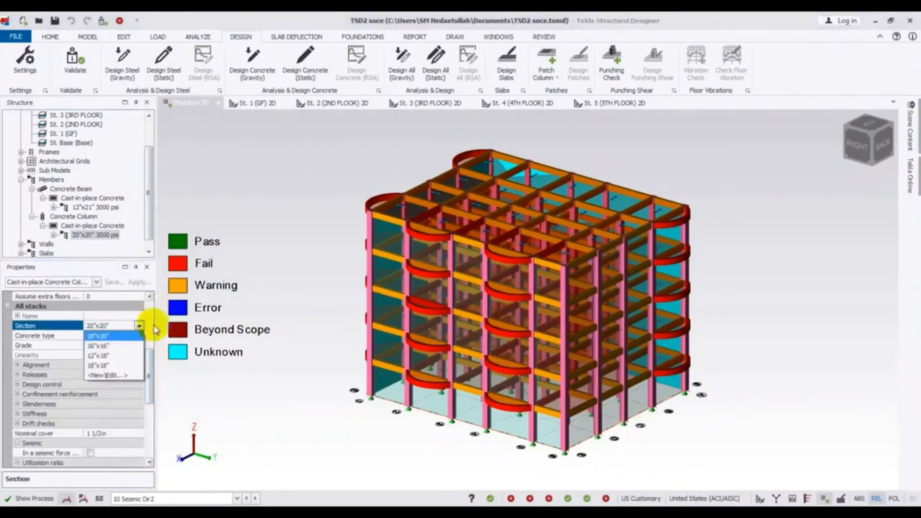
{"action": "left_click", "coordinate": [111, 377]}
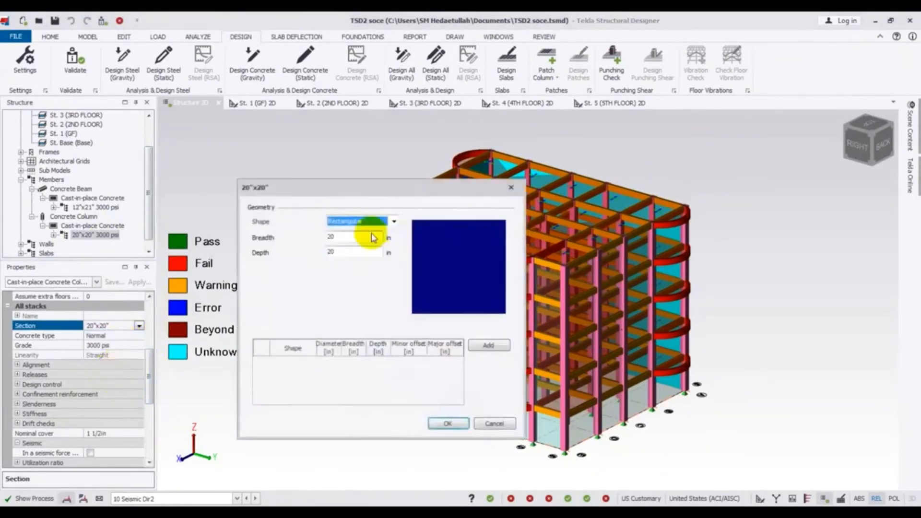
{"action": "left_click_drag", "start_coordinate": [360, 237], "coordinate": [271, 239]}
{"action": "type", "text": "24"}
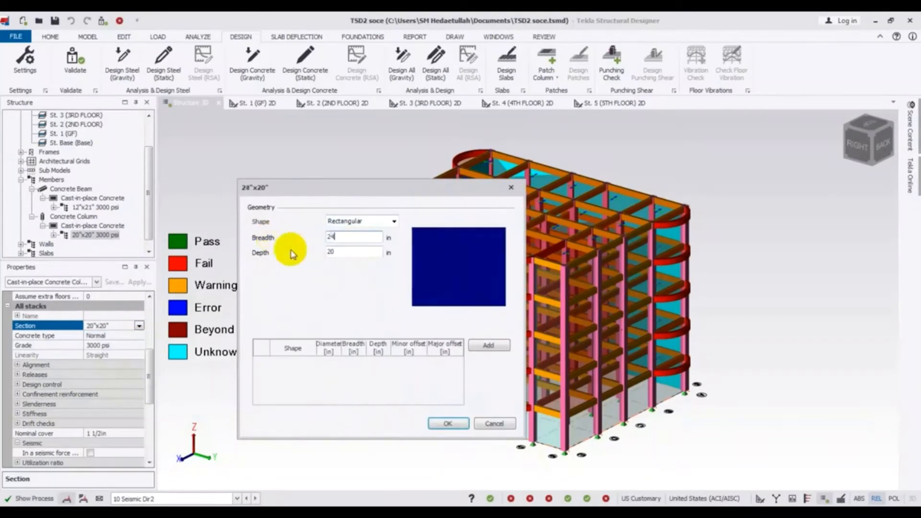
{"action": "key", "text": "Tab"}
{"action": "type", "text": "24"}
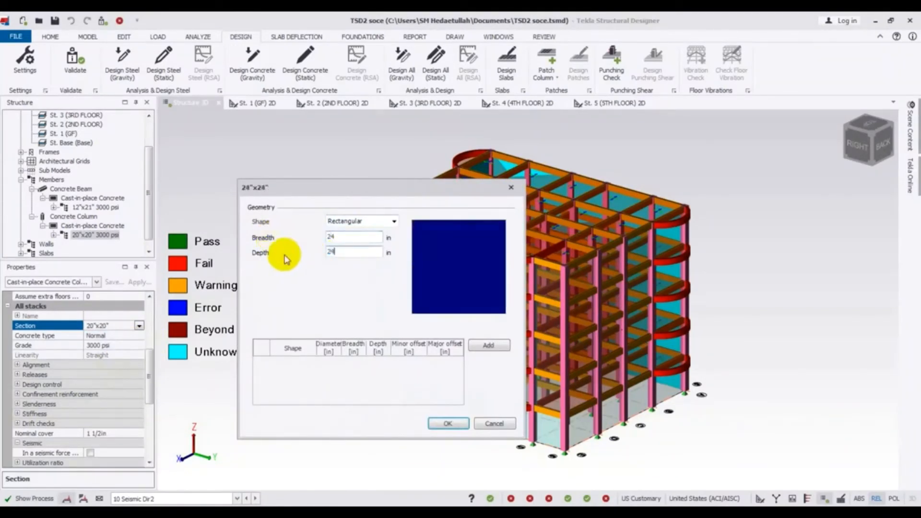
{"action": "left_click", "coordinate": [449, 424]}
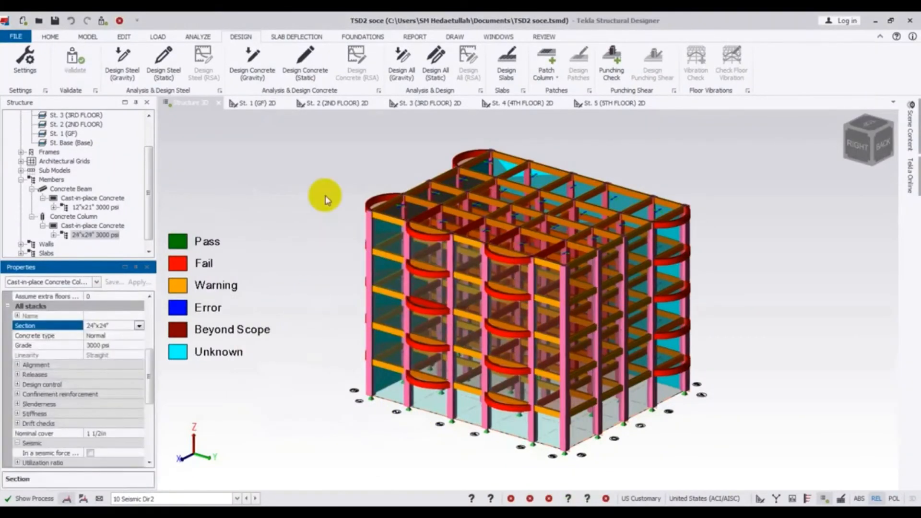
Clear the selection and run the static concrete design again with the 24"x24" columns
{"action": "key", "text": "Escape"}
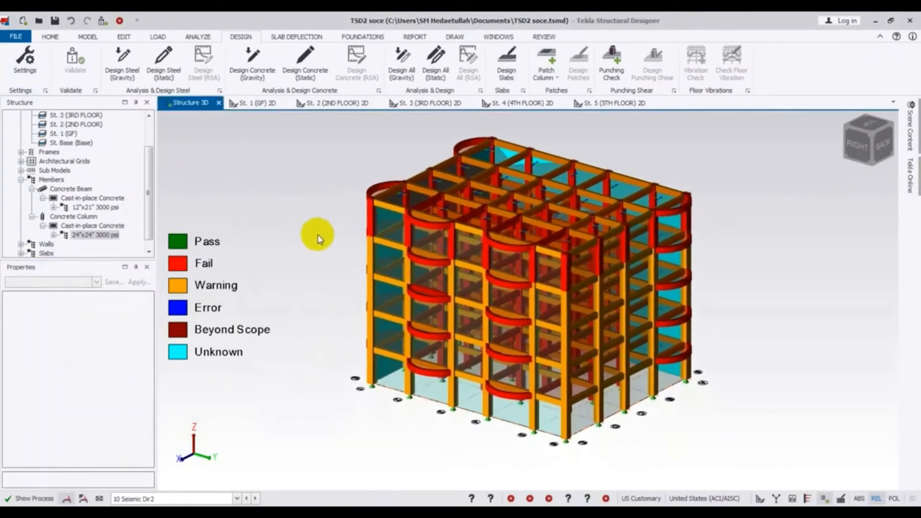
{"action": "left_click", "coordinate": [306, 57]}
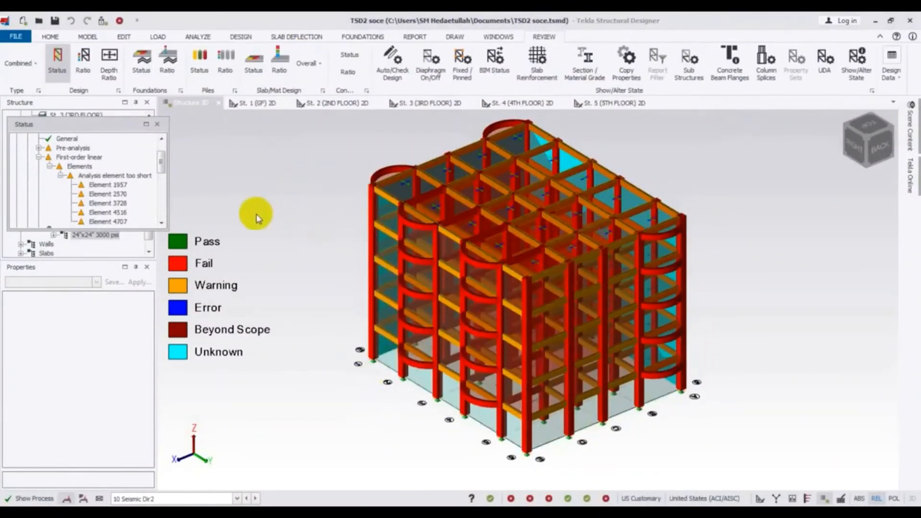
Dismiss the status list and change the section of all 24"x24" 3000 psi columns to 20"x20" for all stacks
{"action": "left_click", "coordinate": [157, 124]}
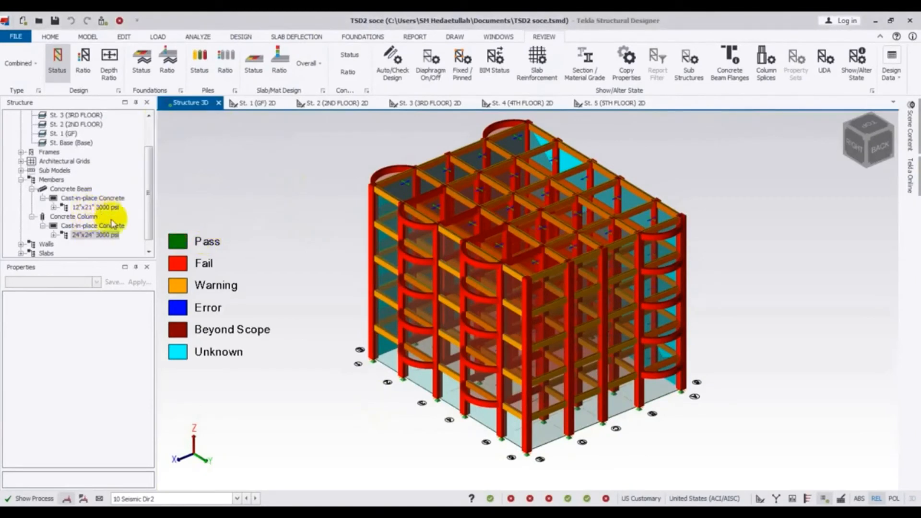
{"action": "left_click", "coordinate": [32, 217]}
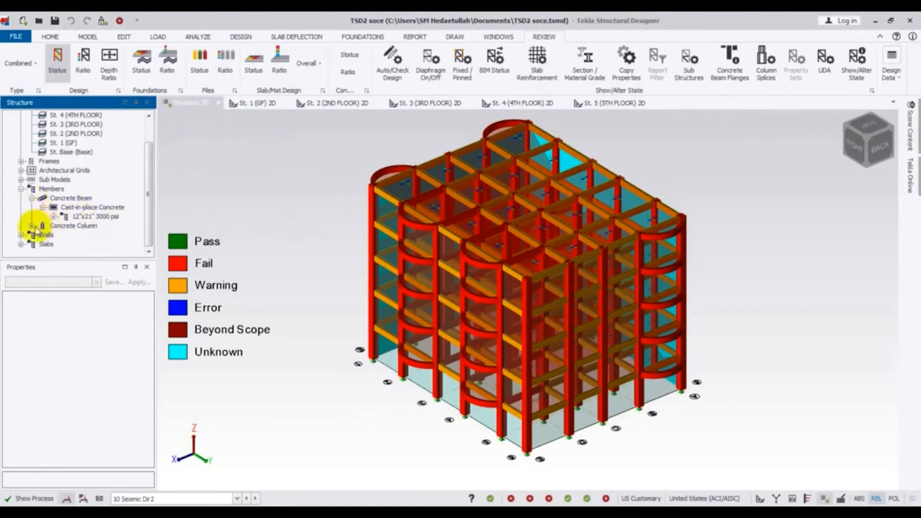
{"action": "left_click", "coordinate": [32, 226]}
{"action": "left_click", "coordinate": [77, 245]}
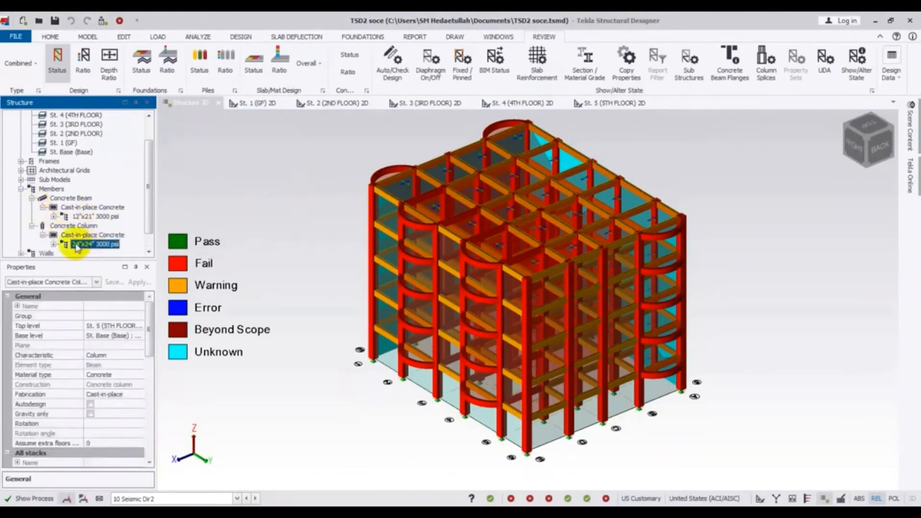
{"action": "right_click", "coordinate": [89, 248]}
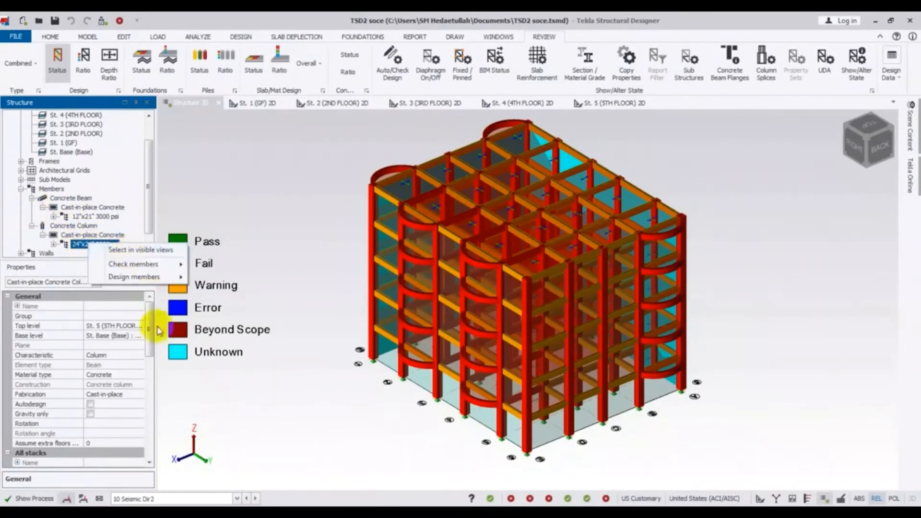
{"action": "left_click_drag", "start_coordinate": [149, 317], "coordinate": [147, 351]}
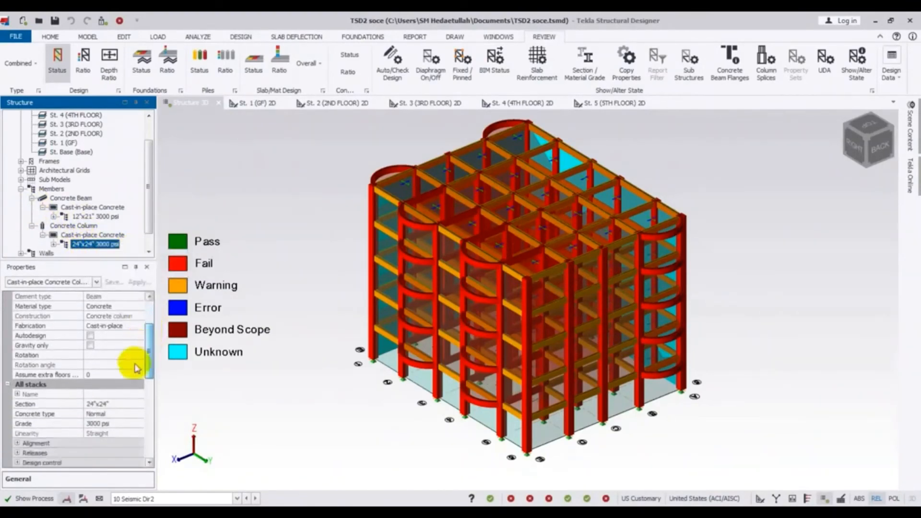
{"action": "left_click", "coordinate": [130, 404]}
{"action": "left_click", "coordinate": [139, 406]}
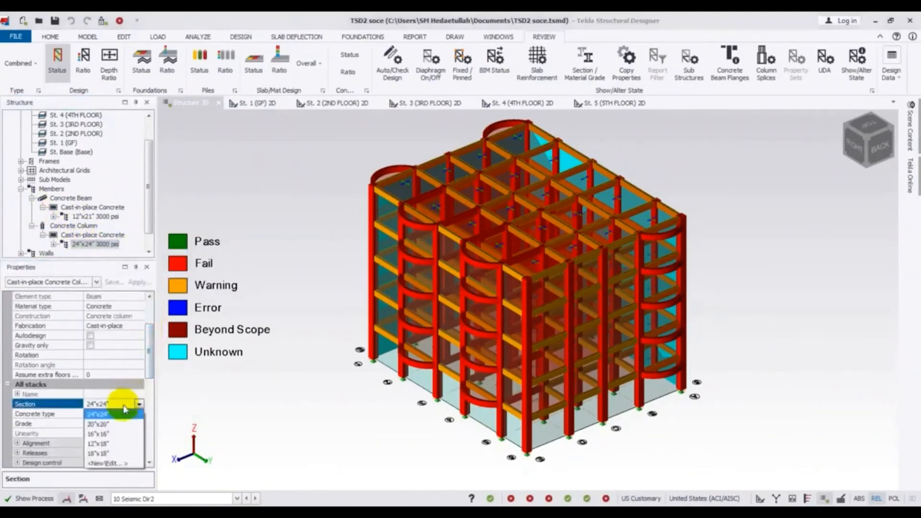
{"action": "left_click", "coordinate": [106, 423]}
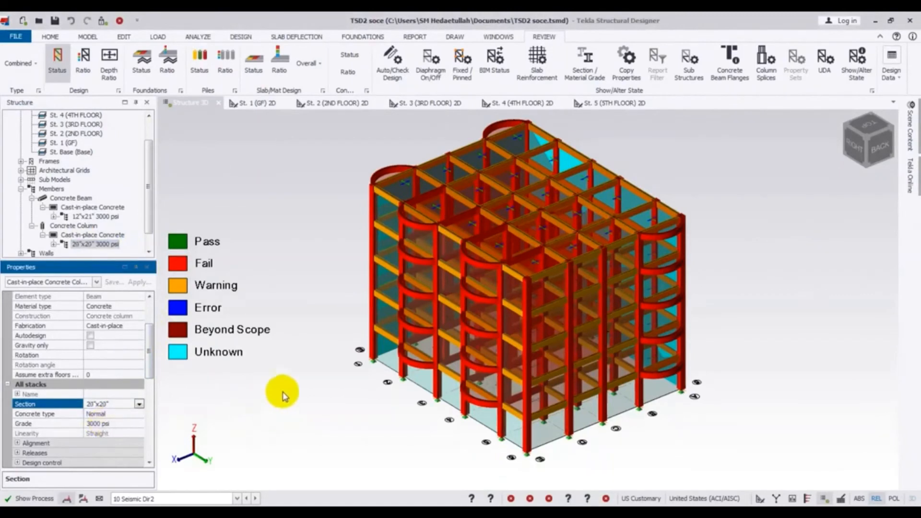
{"action": "left_click_drag", "start_coordinate": [148, 354], "coordinate": [148, 367]}
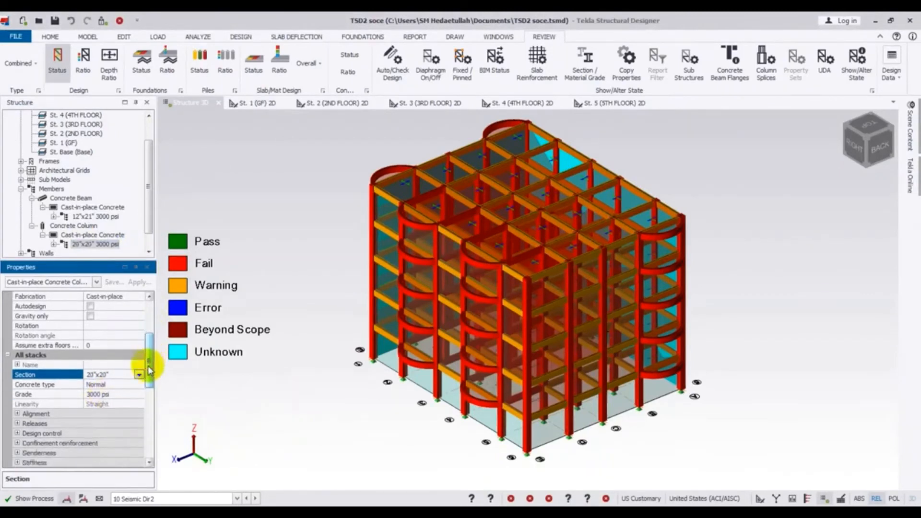
{"action": "left_click", "coordinate": [257, 411]}
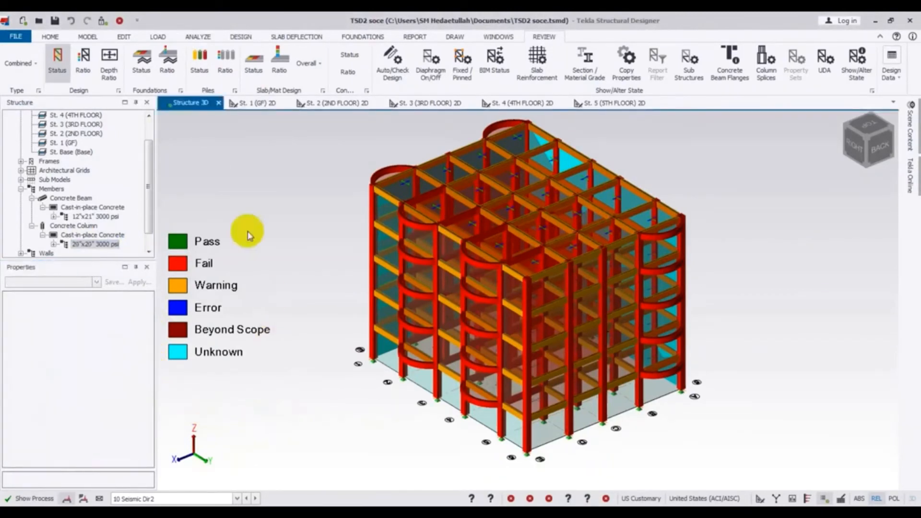
Open the concrete design settings at the reinforcement layout for columns
{"action": "left_click", "coordinate": [235, 39]}
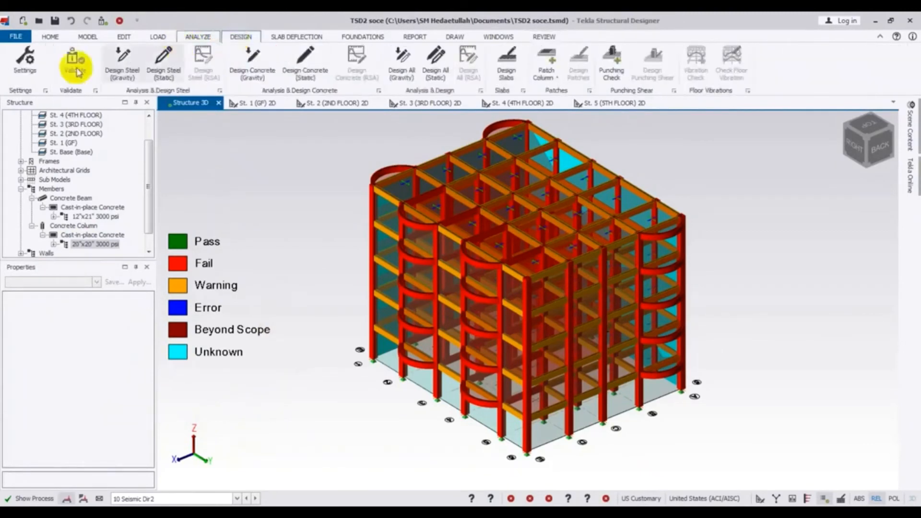
{"action": "left_click", "coordinate": [25, 57]}
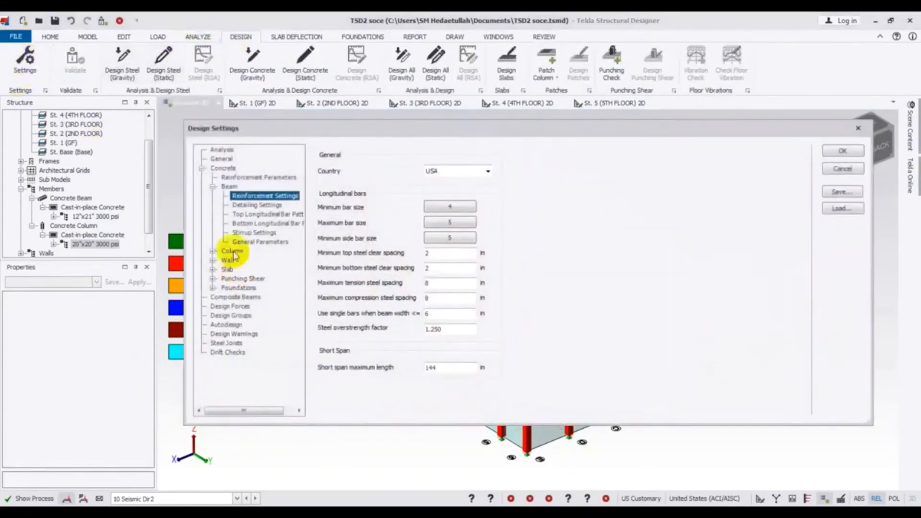
{"action": "left_click", "coordinate": [213, 251]}
{"action": "left_click", "coordinate": [259, 260]}
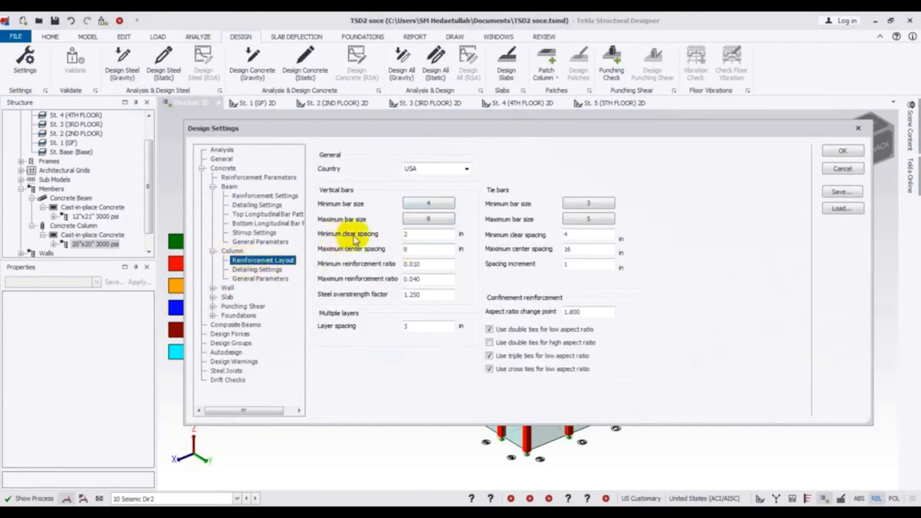
Try a minimum clear spacing of 15 in for the columns' vertical bars and restore it to 2 in
{"action": "double_click", "coordinate": [408, 234]}
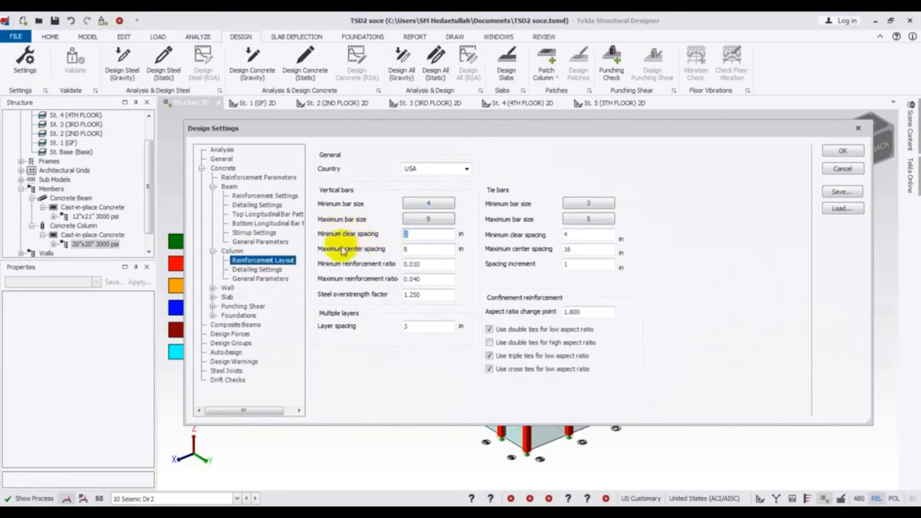
{"action": "key", "text": "Tab"}
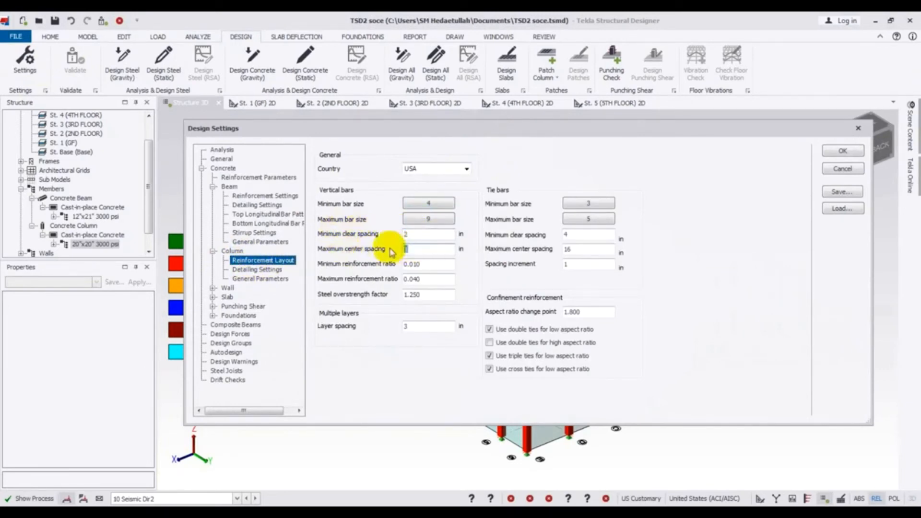
{"action": "double_click", "coordinate": [416, 235]}
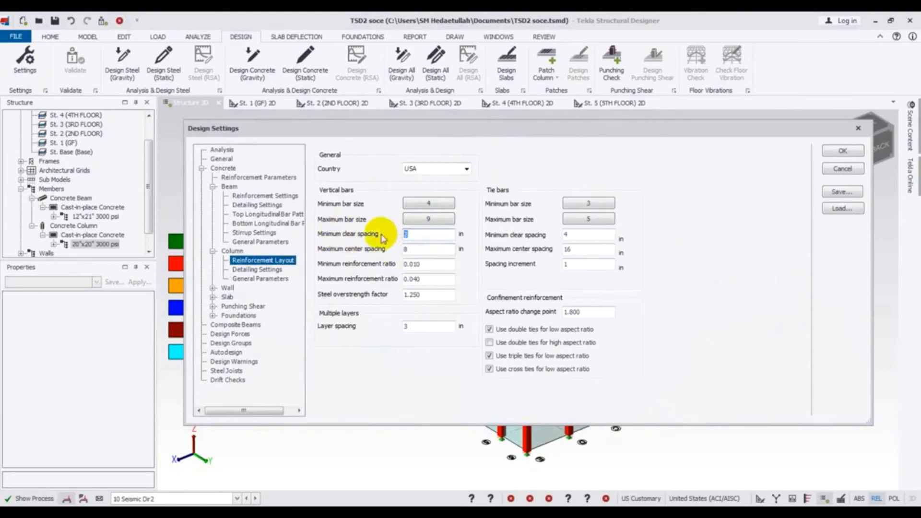
{"action": "type", "text": "15"}
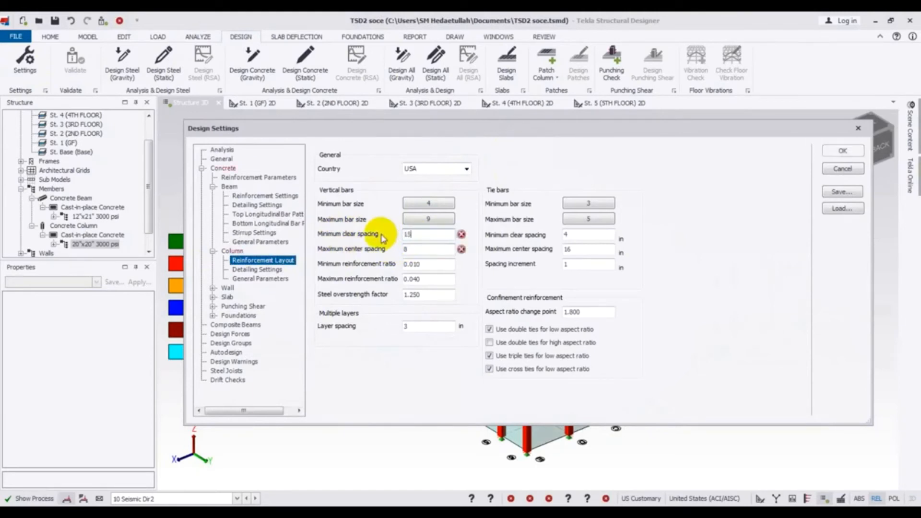
{"action": "double_click", "coordinate": [407, 235]}
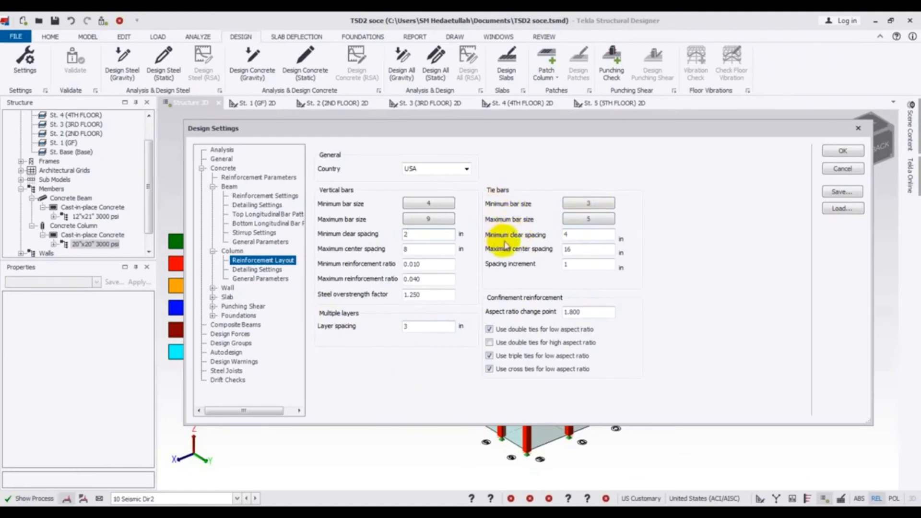
Set the column tie bars' maximum center spacing to 7 in and the vertical bars' minimum size to 5
{"action": "left_click_drag", "start_coordinate": [575, 234], "coordinate": [542, 234]}
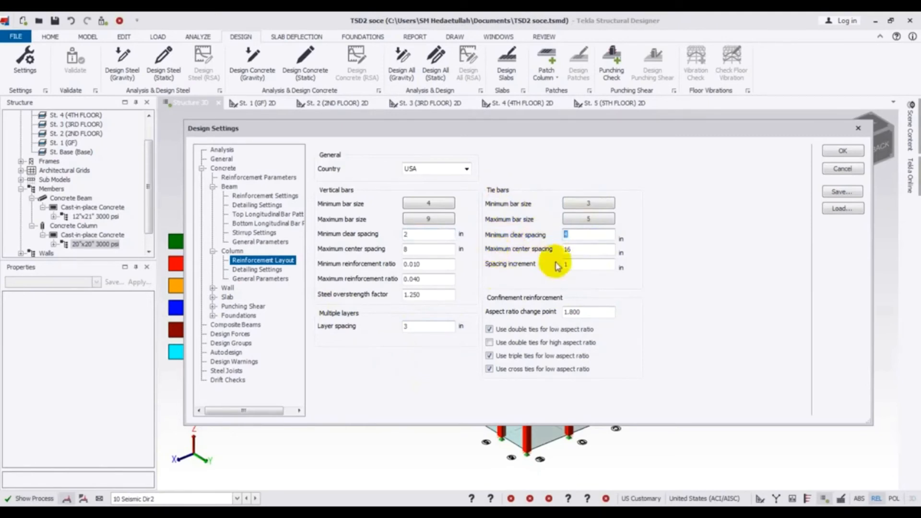
{"action": "left_click_drag", "start_coordinate": [573, 249], "coordinate": [521, 245]}
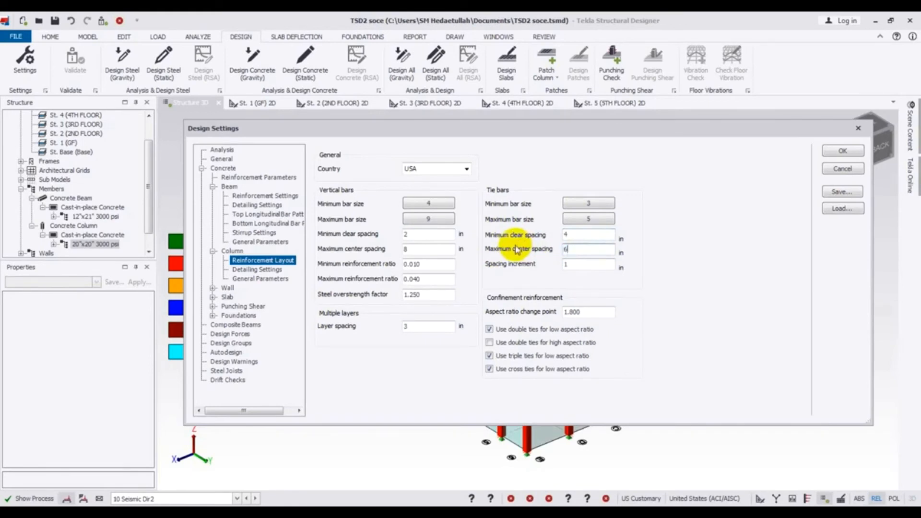
{"action": "left_click_drag", "start_coordinate": [595, 248], "coordinate": [535, 254]}
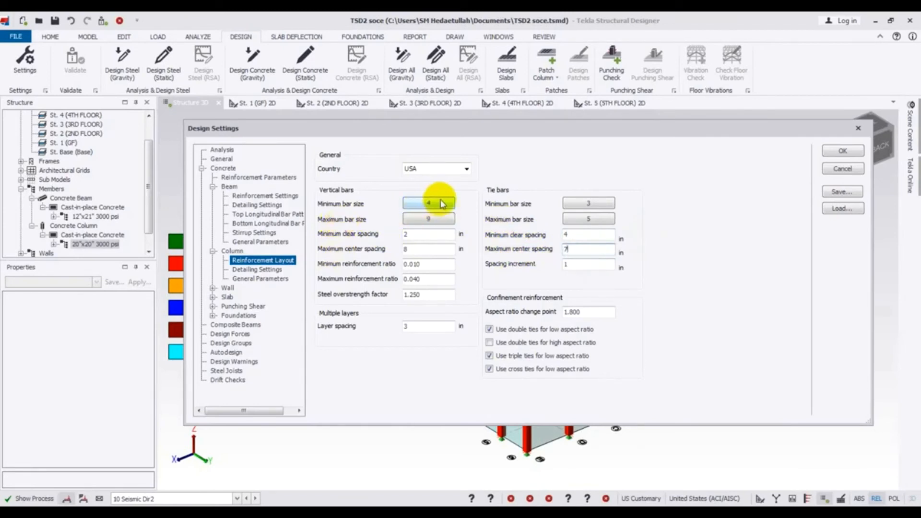
{"action": "left_click", "coordinate": [423, 203]}
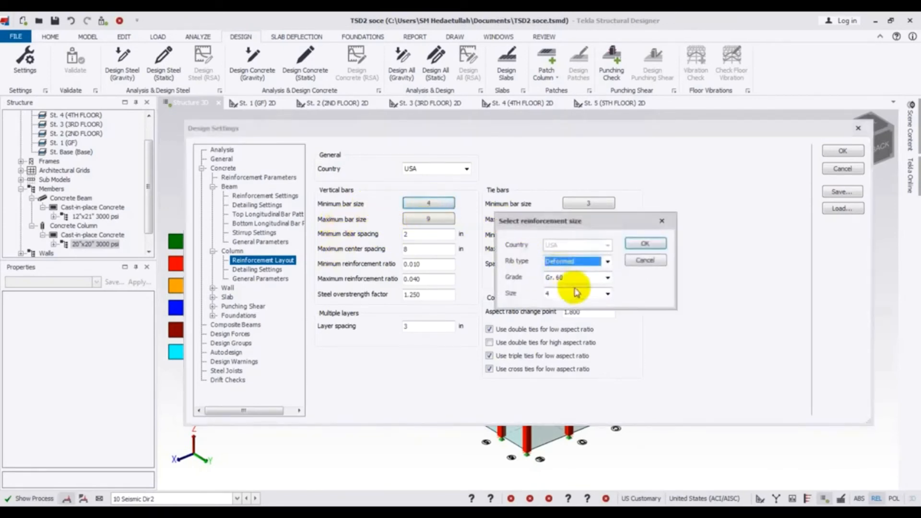
{"action": "left_click", "coordinate": [576, 292]}
{"action": "left_click", "coordinate": [585, 323]}
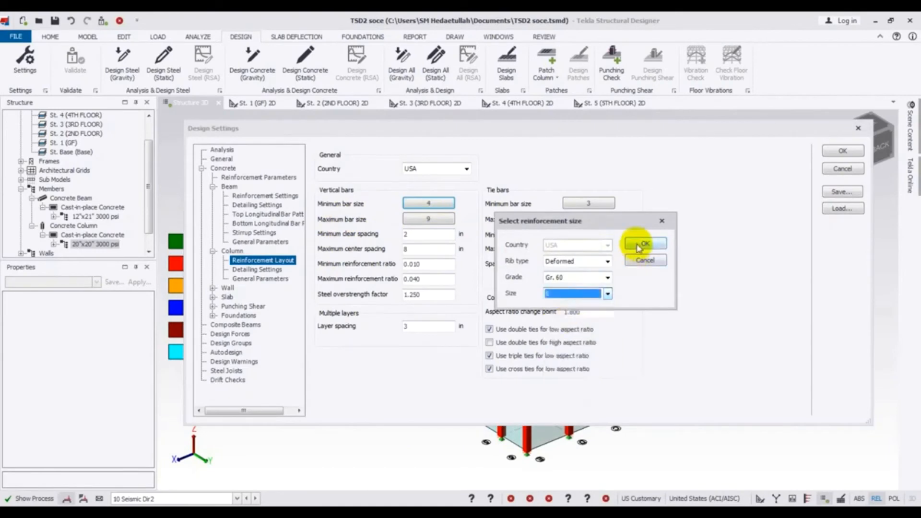
{"action": "left_click", "coordinate": [638, 245]}
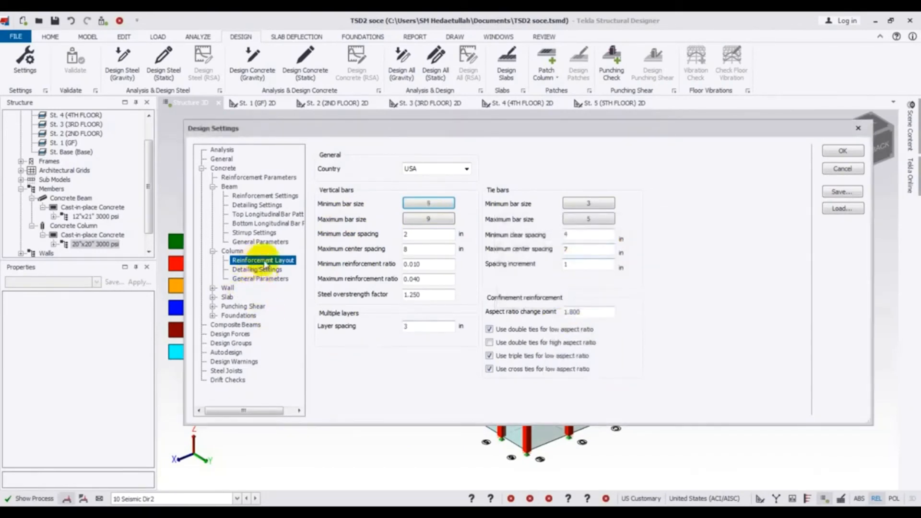
Review the maximum nominal aggregate size in the columns' general parameters and accept the design settings
{"action": "left_click", "coordinate": [257, 279]}
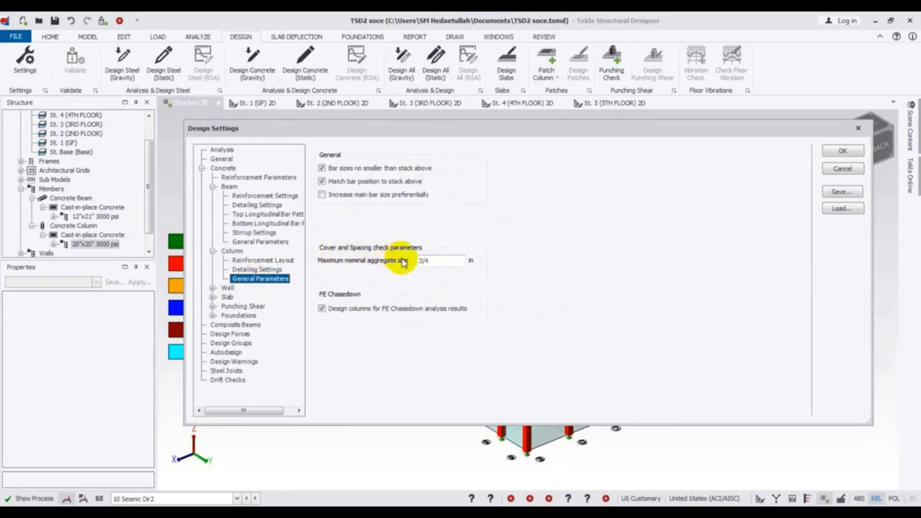
{"action": "left_click_drag", "start_coordinate": [435, 260], "coordinate": [404, 260]}
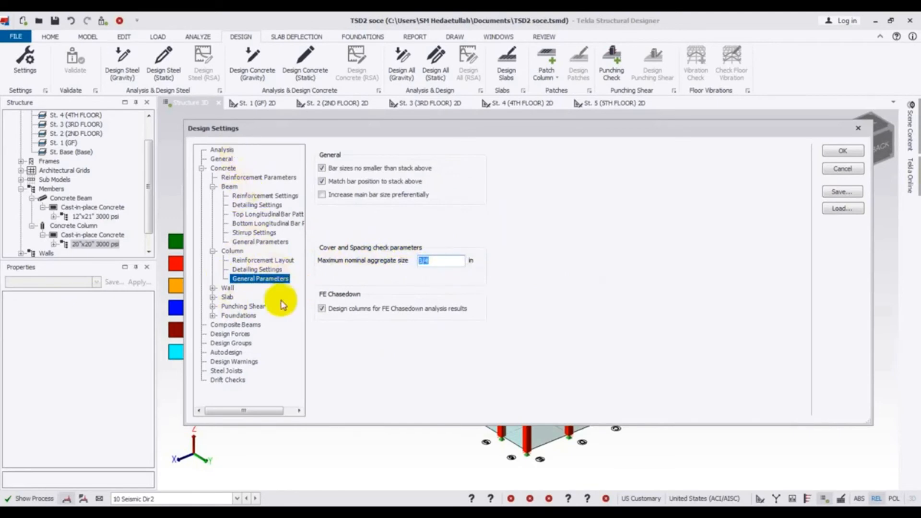
{"action": "left_click", "coordinate": [843, 152]}
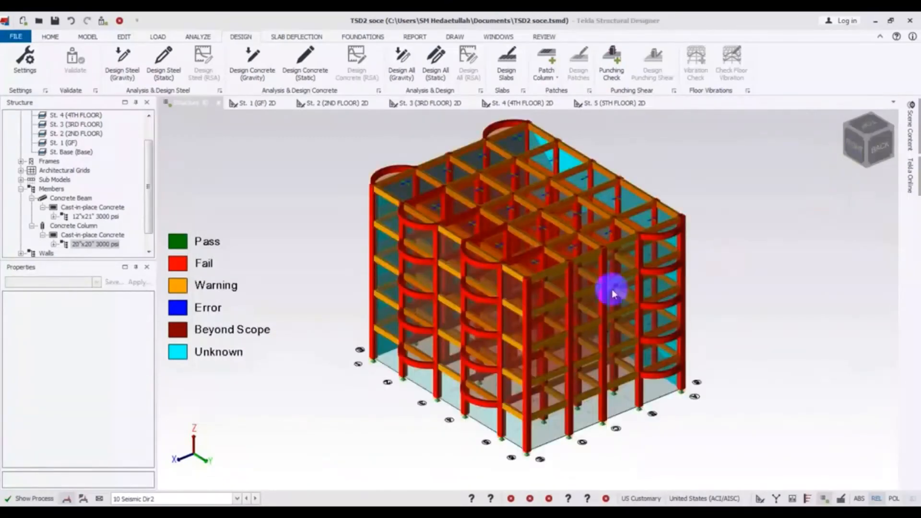
Run the static concrete design with the 20"x20" columns and the revised column reinforcement settings
{"action": "left_click", "coordinate": [306, 62]}
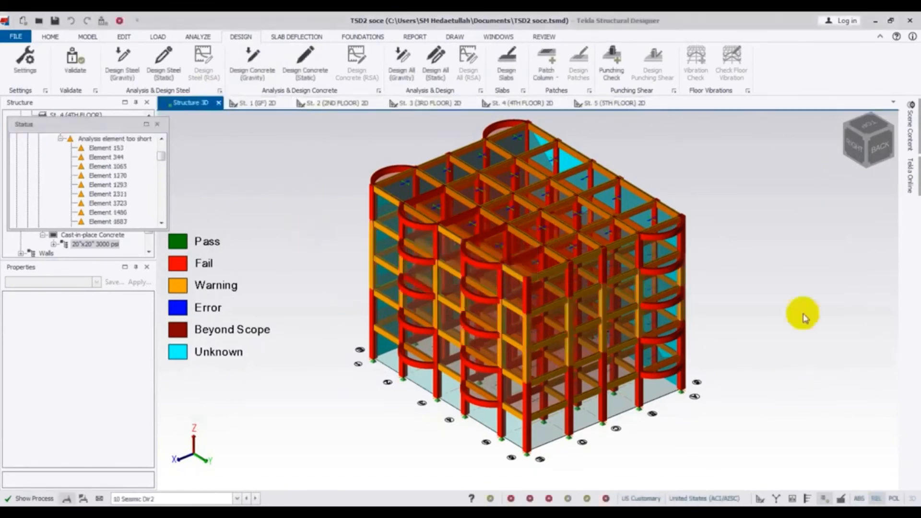
{"action": "left_click", "coordinate": [695, 401]}
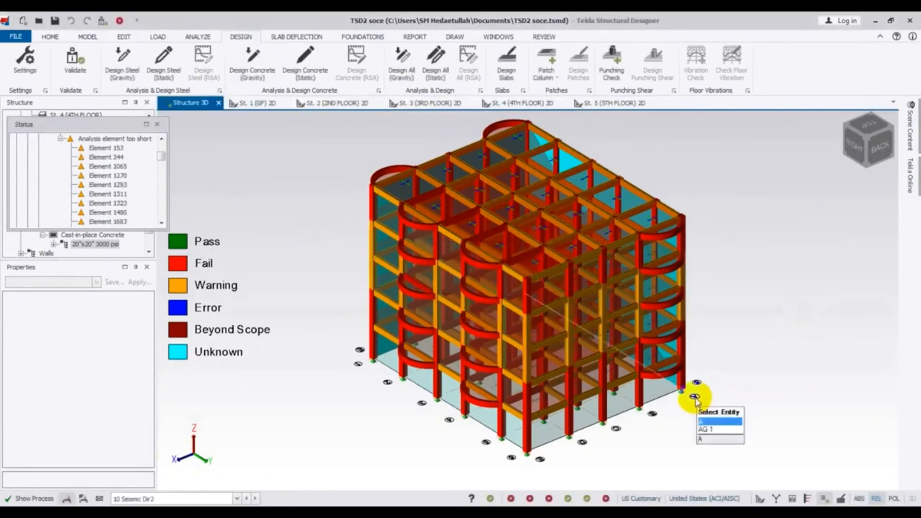
{"action": "left_click", "coordinate": [504, 398]}
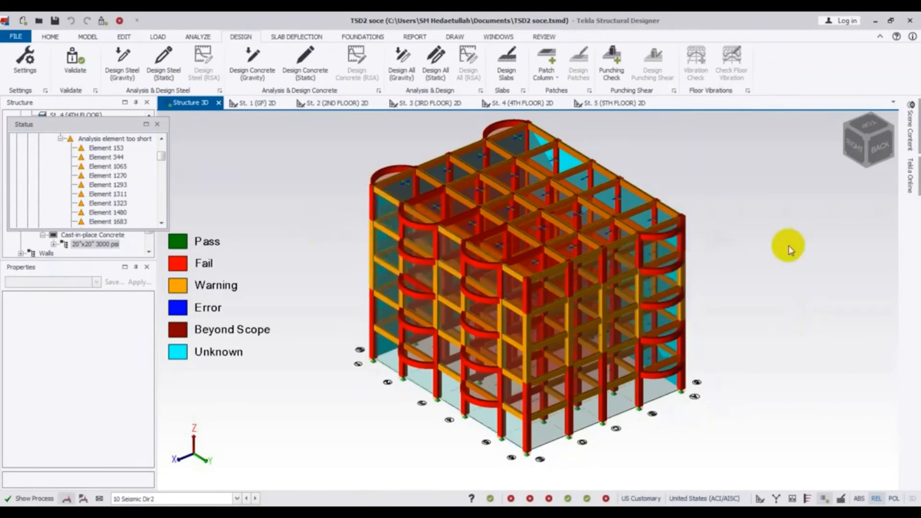
{"action": "middle_click_drag", "start_coordinate": [324, 158], "coordinate": [293, 171]}
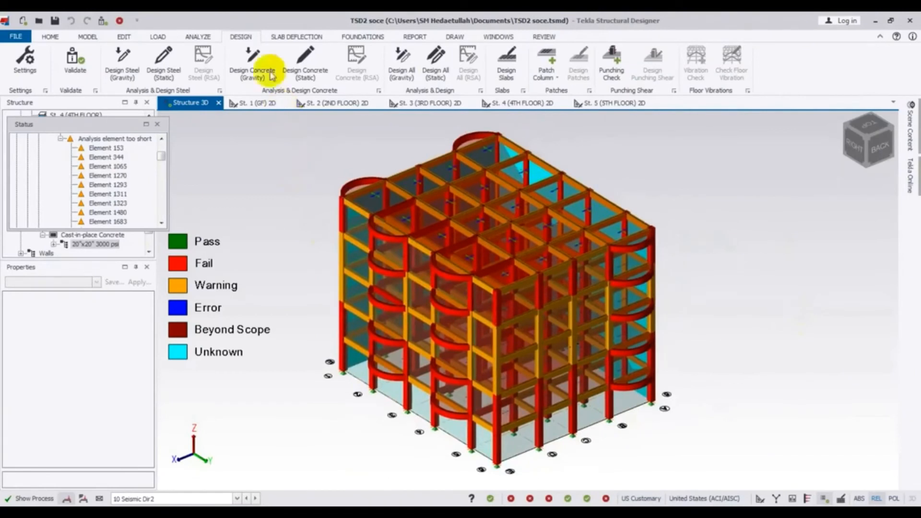
Display the members' design ratios on the 3D model and open the tabular design summary of the concrete columns
{"action": "left_click", "coordinate": [547, 37]}
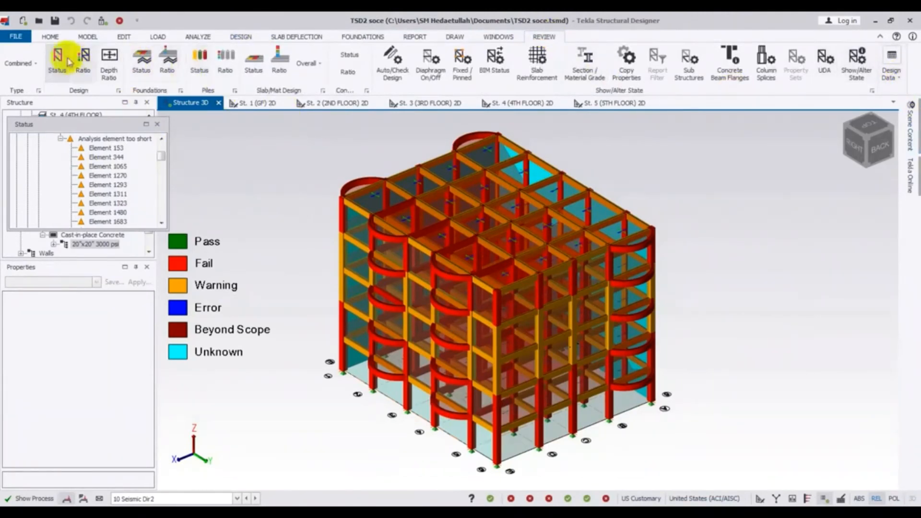
{"action": "left_click", "coordinate": [82, 61]}
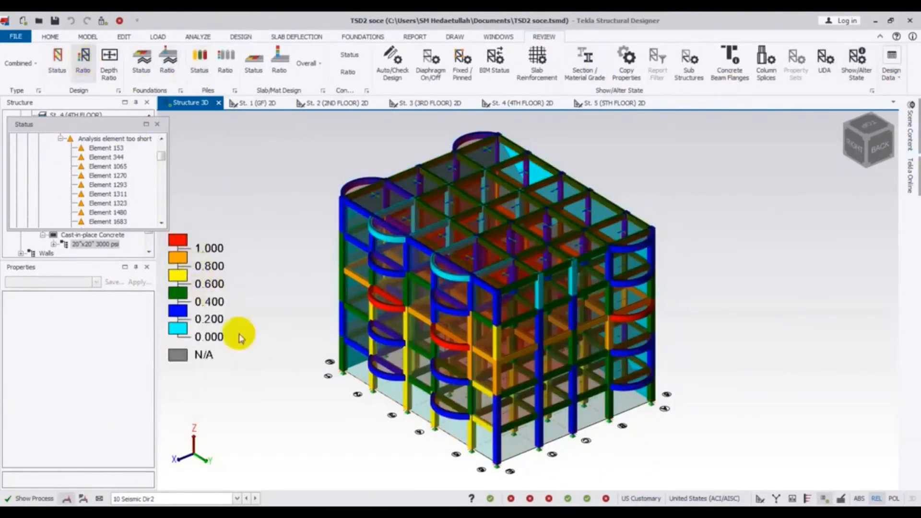
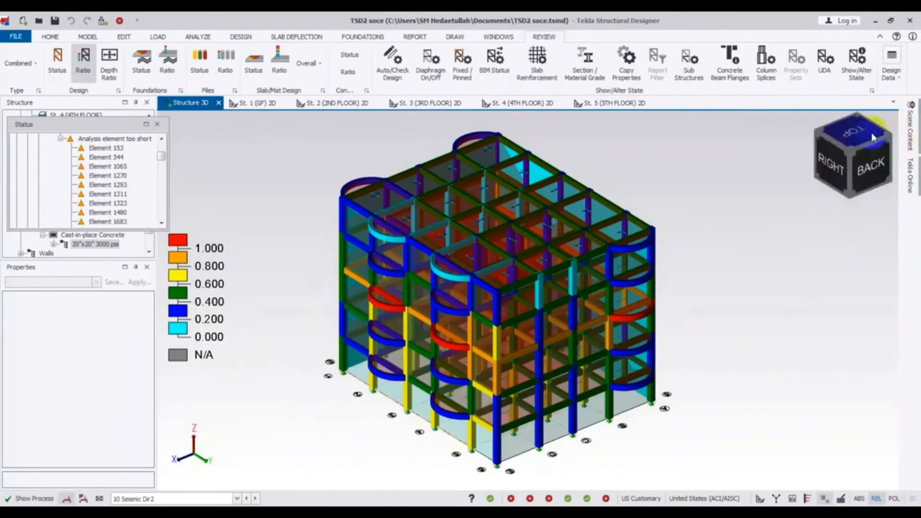
{"action": "left_click", "coordinate": [897, 75]}
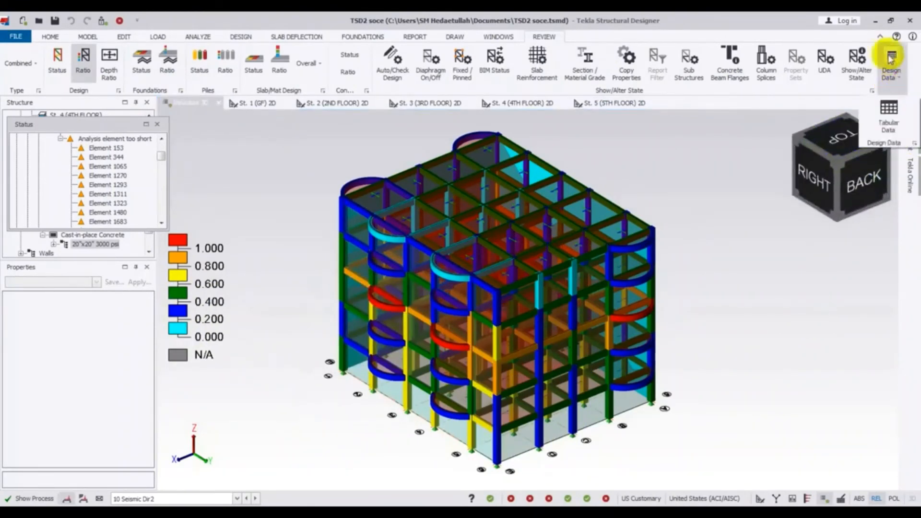
{"action": "left_click", "coordinate": [890, 111]}
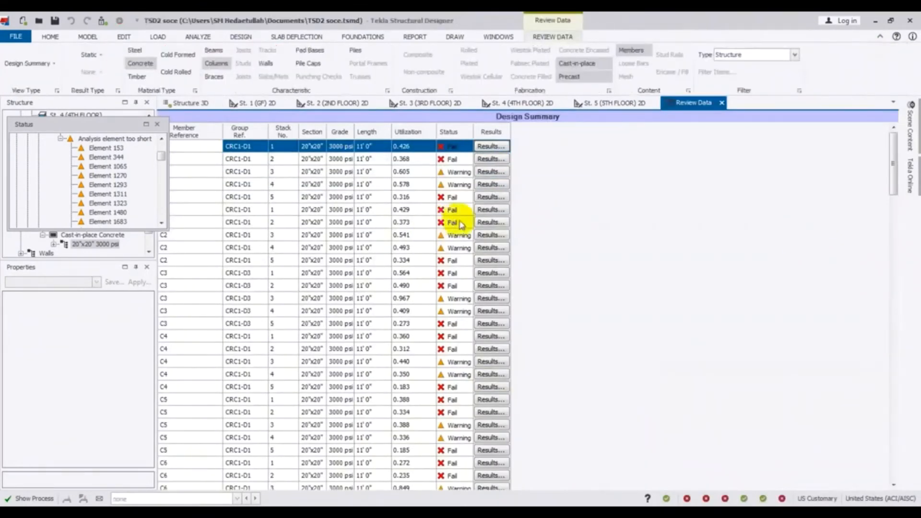
Look through the stack statuses in the column design summary and close the Status window
{"action": "scroll", "coordinate": [468, 283], "scroll_direction": "down", "scroll_amount": 6}
{"action": "scroll", "coordinate": [468, 283], "scroll_direction": "down", "scroll_amount": 8}
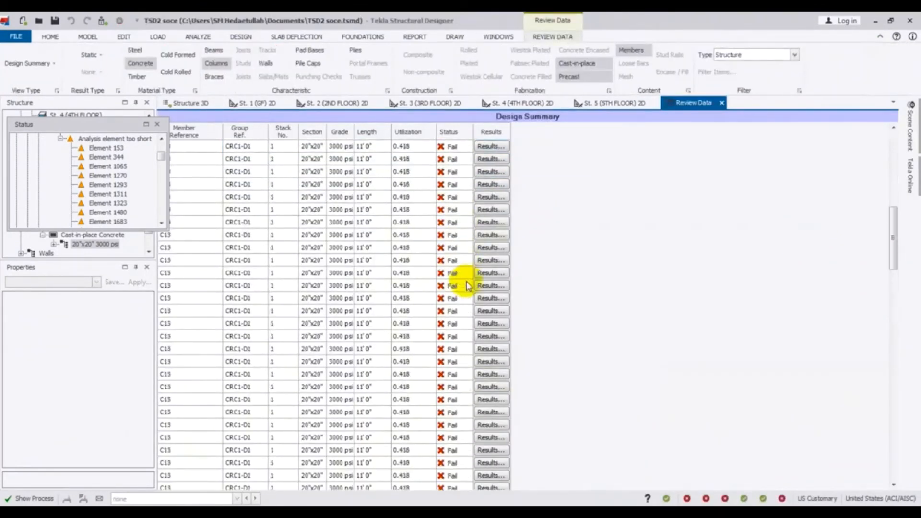
{"action": "scroll", "coordinate": [468, 285], "scroll_direction": "up", "scroll_amount": 10}
{"action": "left_click", "coordinate": [157, 124]}
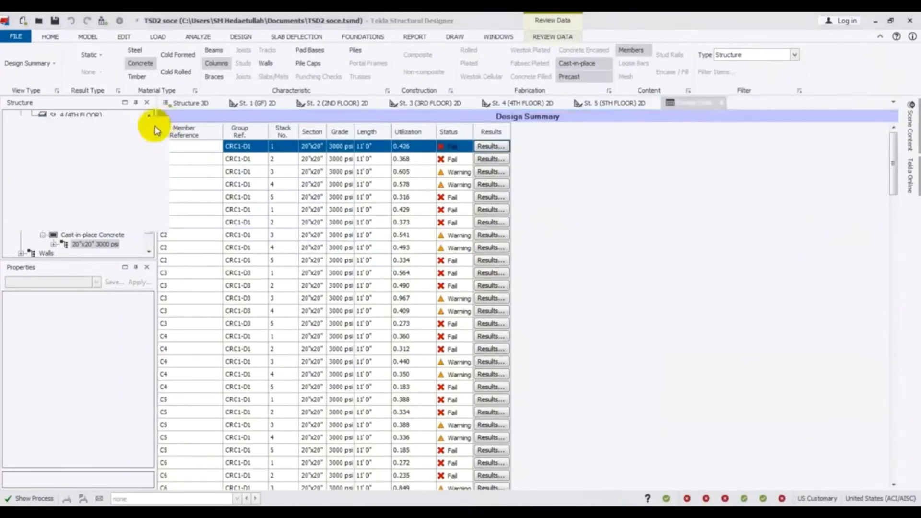
Open the interactive design of column C1, compare the longitudinal bar results of stacks 4 and 3, and close it
{"action": "left_click", "coordinate": [491, 145]}
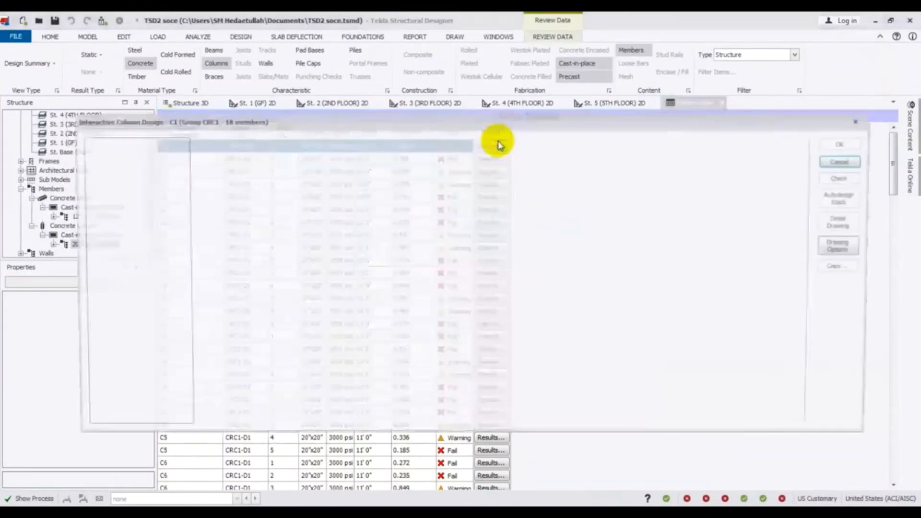
{"action": "left_click_drag", "start_coordinate": [521, 122], "coordinate": [556, 109]}
{"action": "left_click", "coordinate": [183, 145]}
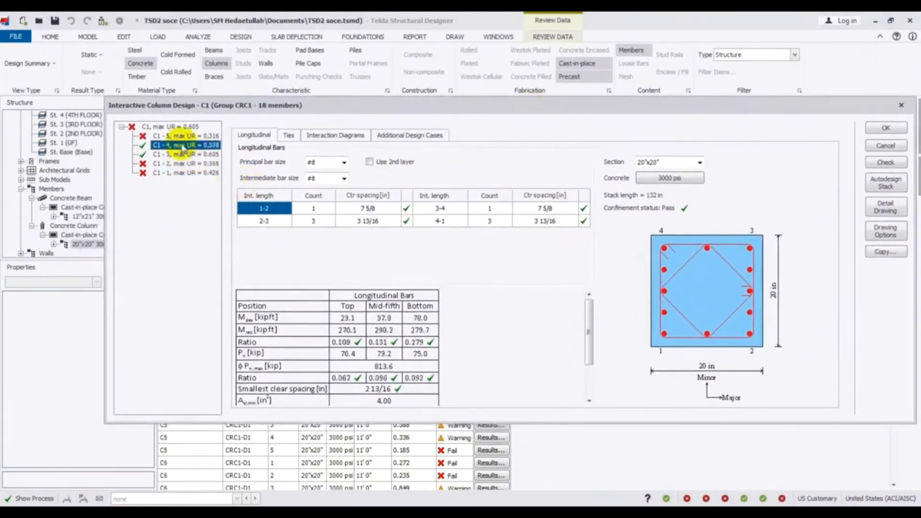
{"action": "left_click", "coordinate": [189, 155]}
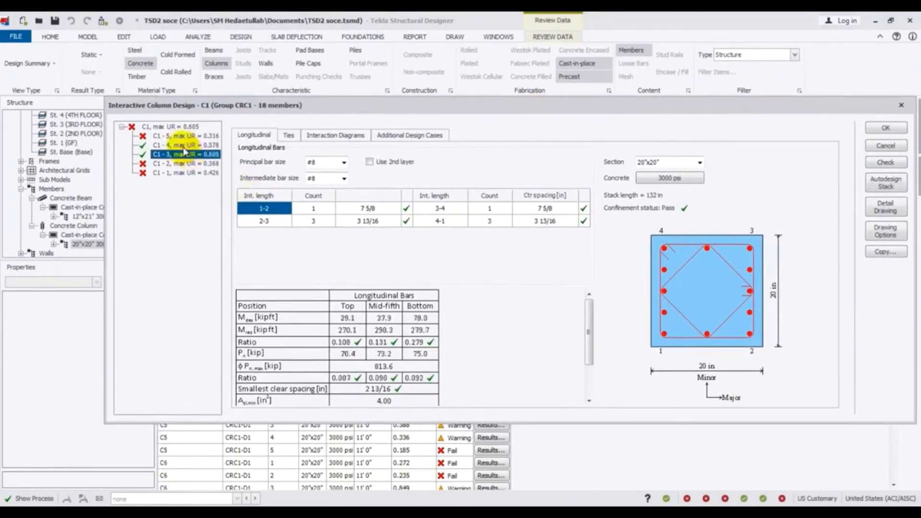
{"action": "left_click", "coordinate": [184, 146]}
{"action": "left_click", "coordinate": [186, 154]}
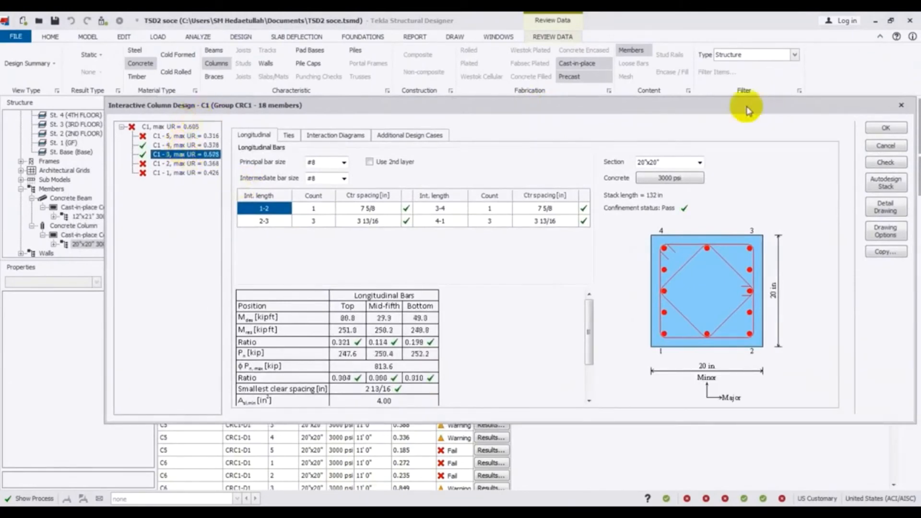
{"action": "left_click", "coordinate": [899, 106]}
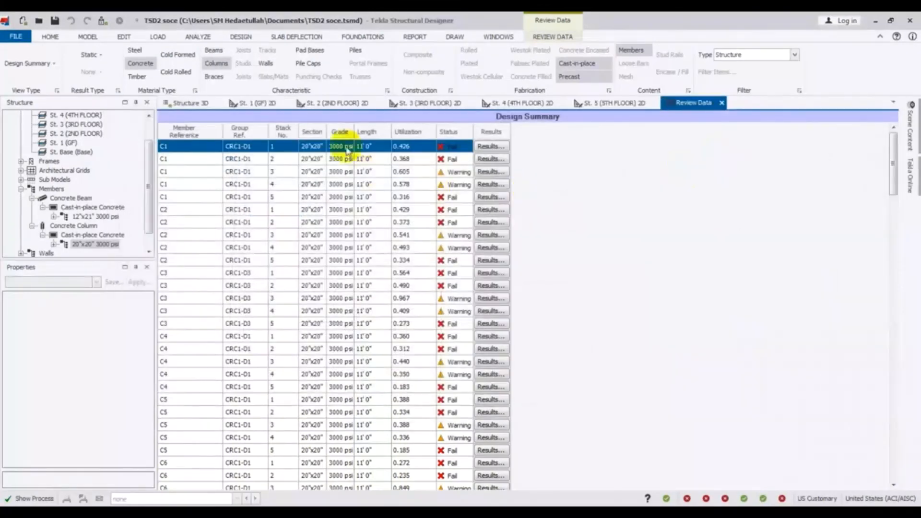
Show the members' design status on the 3D structure and return to the column design summary
{"action": "left_click", "coordinate": [199, 109]}
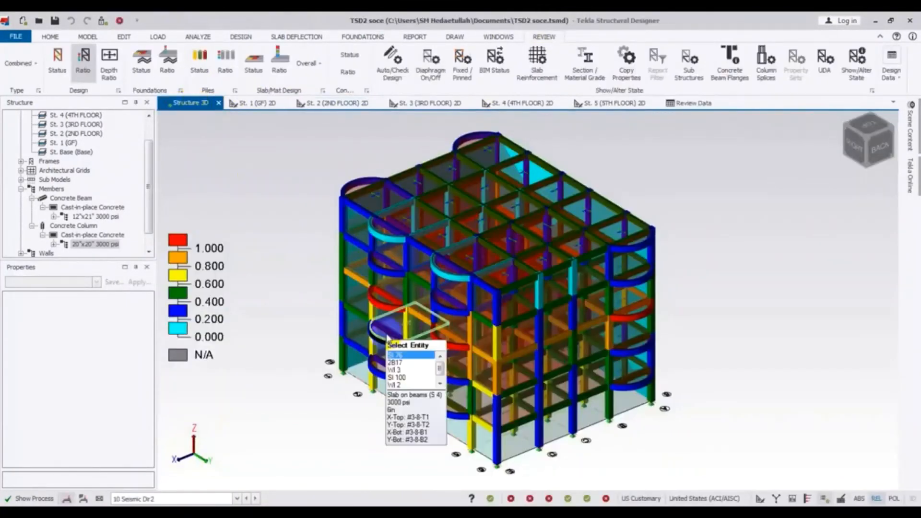
{"action": "left_click", "coordinate": [58, 62]}
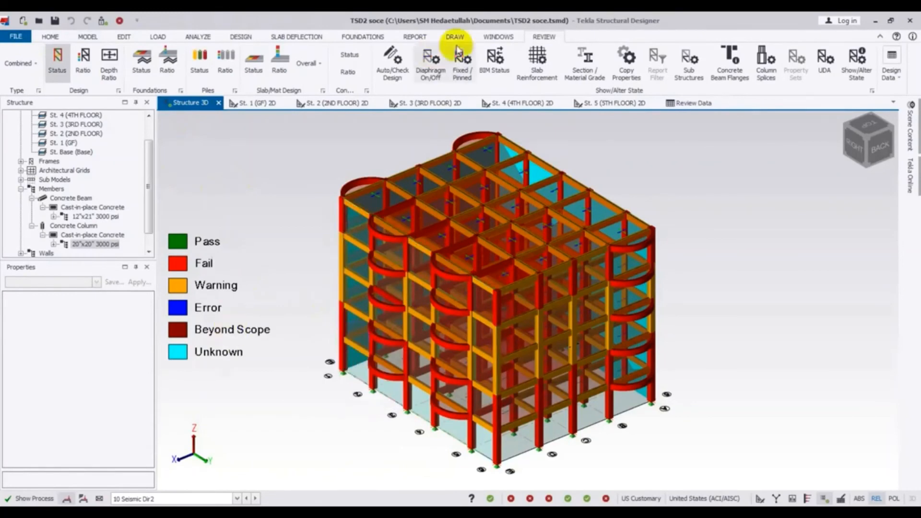
{"action": "left_click", "coordinate": [674, 103]}
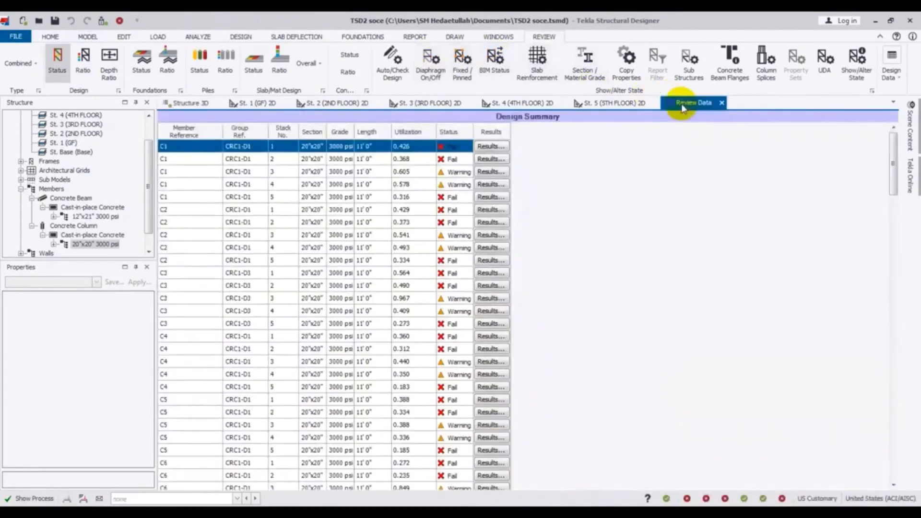
Reopen the interactive design of column C1 and examine the longitudinal bars of stacks 5, 2 and 1
{"action": "left_click", "coordinate": [488, 148]}
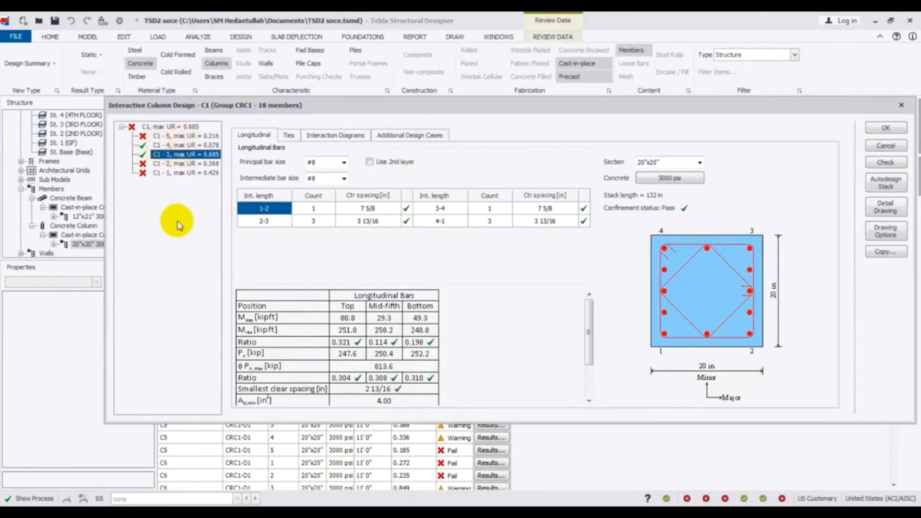
{"action": "left_click", "coordinate": [169, 137]}
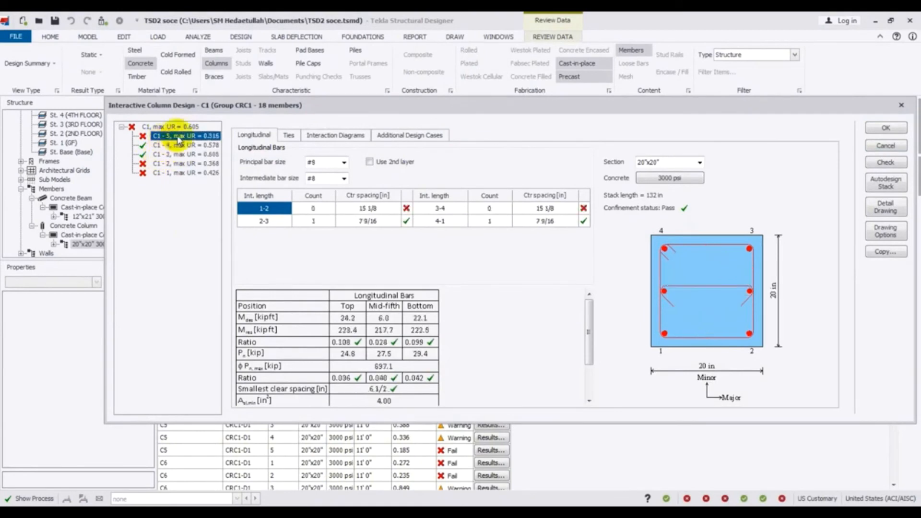
{"action": "left_click", "coordinate": [173, 172]}
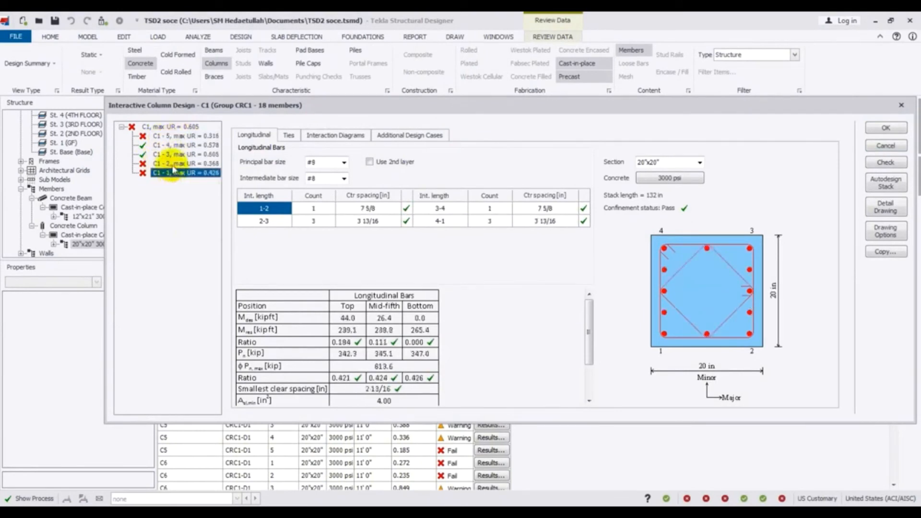
{"action": "left_click", "coordinate": [174, 164]}
{"action": "left_click", "coordinate": [176, 174]}
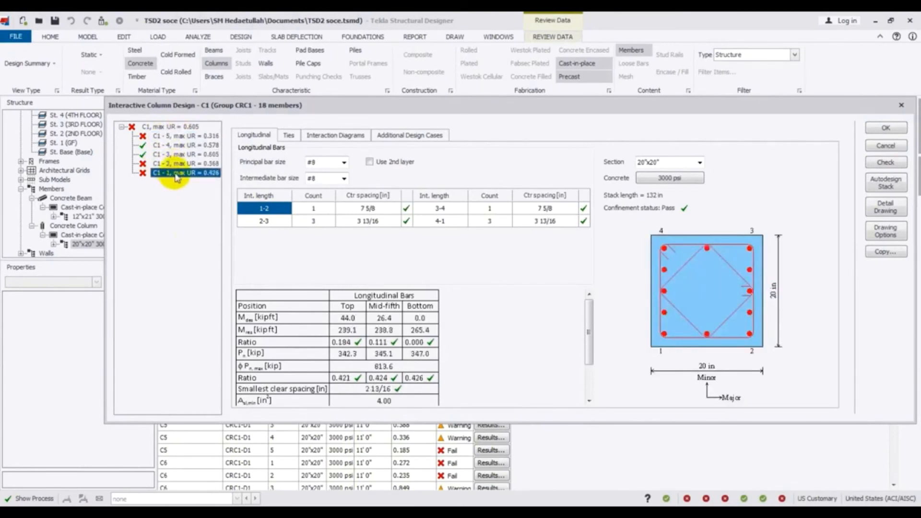
Change stack 5 of column C1 to the 12"x18" section and set its tie spacing to 6 in
{"action": "left_click", "coordinate": [176, 136]}
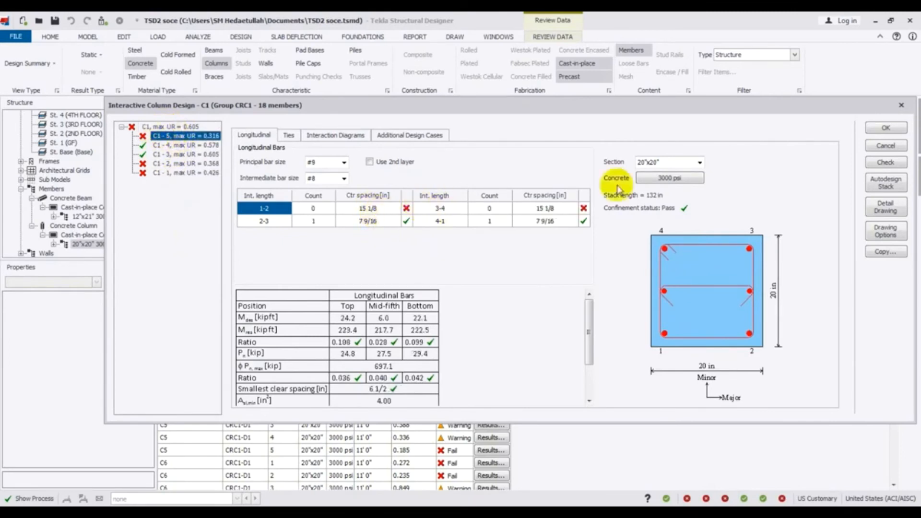
{"action": "left_click", "coordinate": [700, 163]}
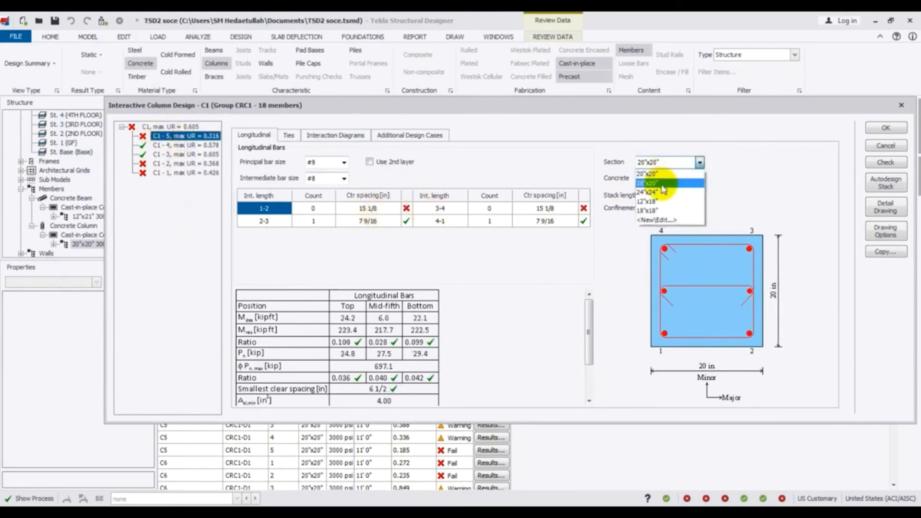
{"action": "left_click", "coordinate": [660, 202]}
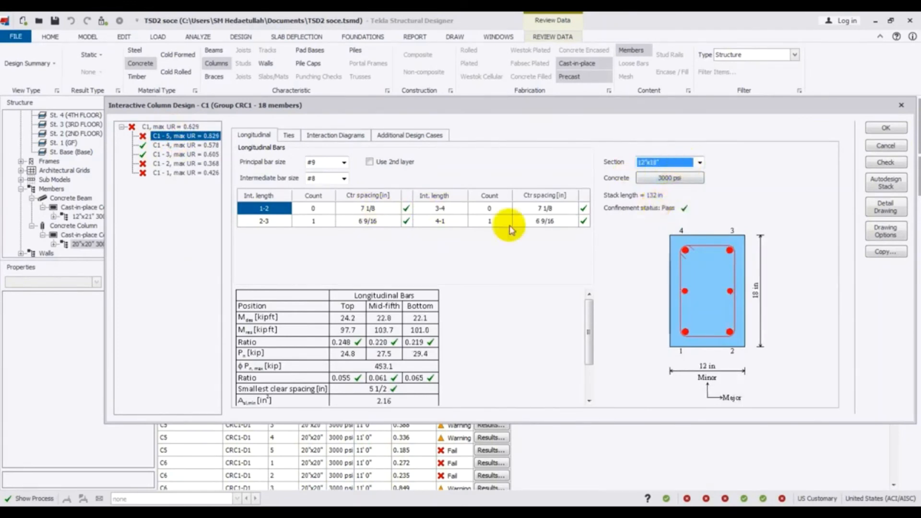
{"action": "left_click_drag", "start_coordinate": [589, 334], "coordinate": [590, 274]}
{"action": "left_click", "coordinate": [289, 133]}
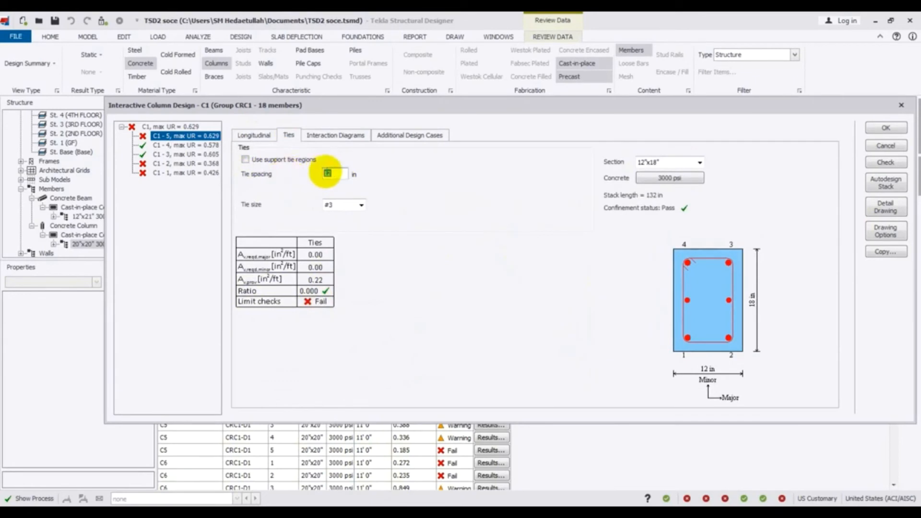
{"action": "double_click", "coordinate": [340, 176]}
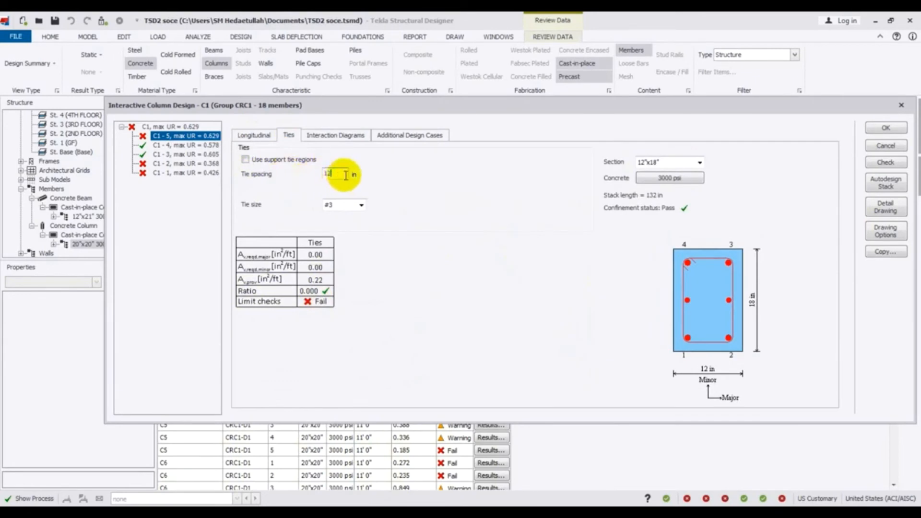
{"action": "double_click", "coordinate": [347, 173]}
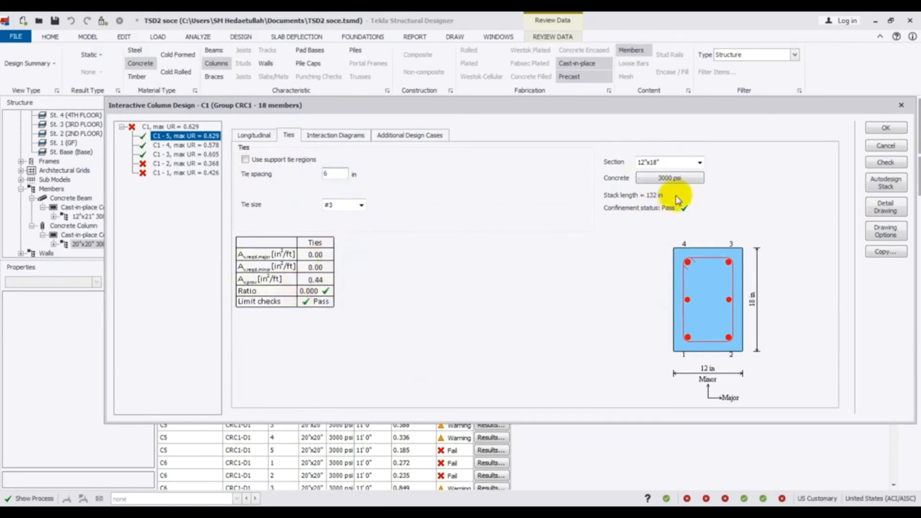
Try a 16"x16" section on stack 5 of column C1, check its longitudinal bars, and restore the 12"x18" section
{"action": "left_click", "coordinate": [700, 162]}
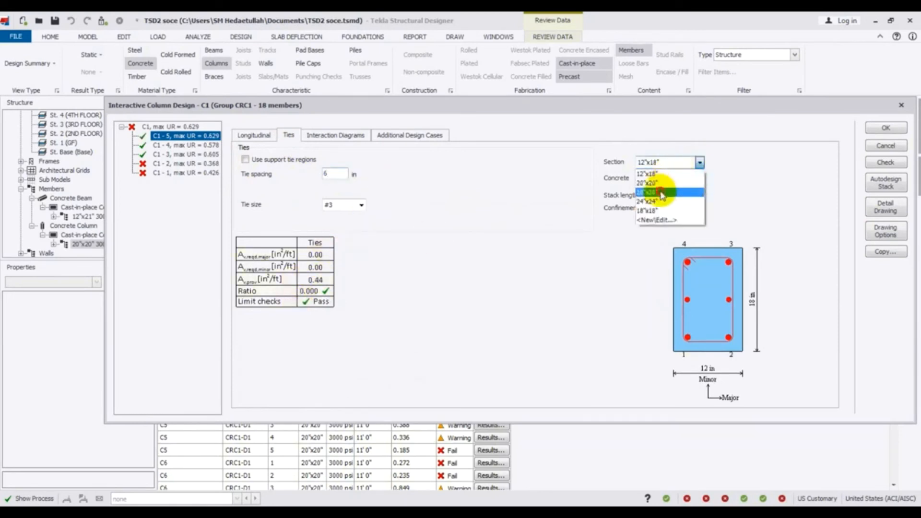
{"action": "left_click", "coordinate": [662, 195]}
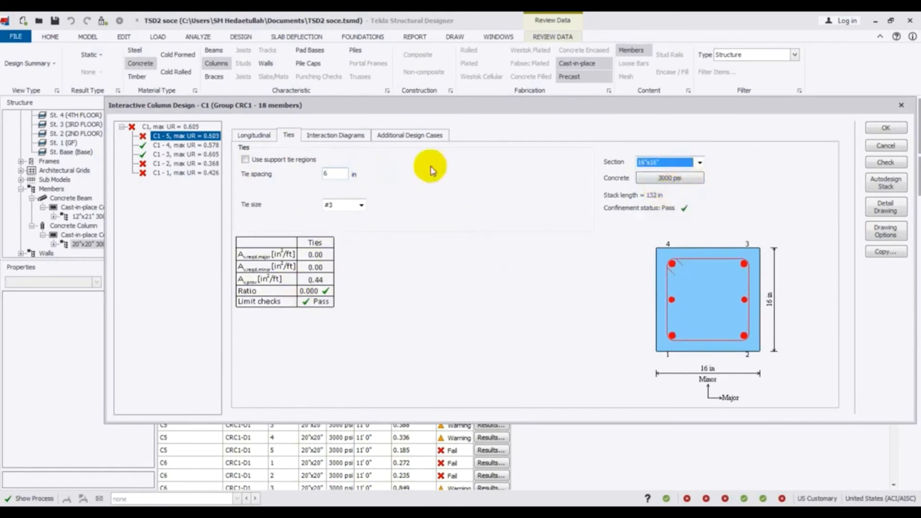
{"action": "left_click", "coordinate": [254, 136]}
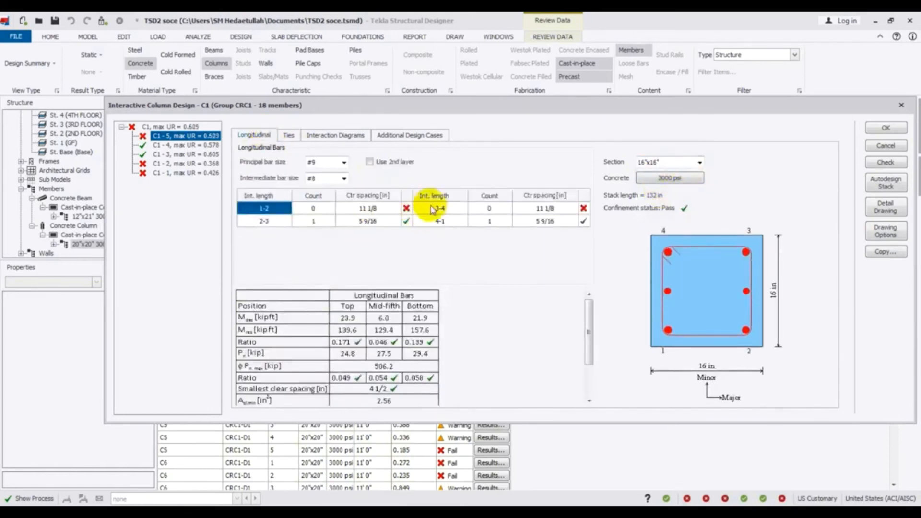
{"action": "left_click", "coordinate": [699, 165]}
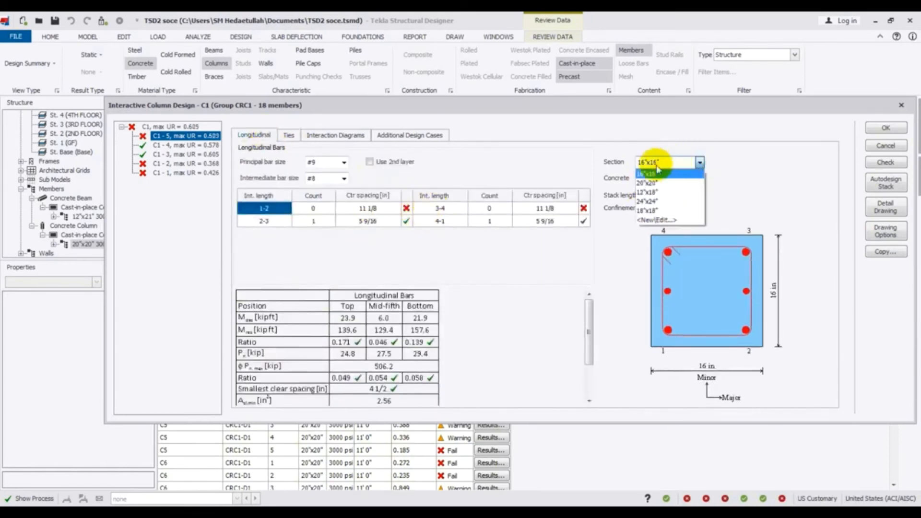
{"action": "left_click", "coordinate": [661, 193]}
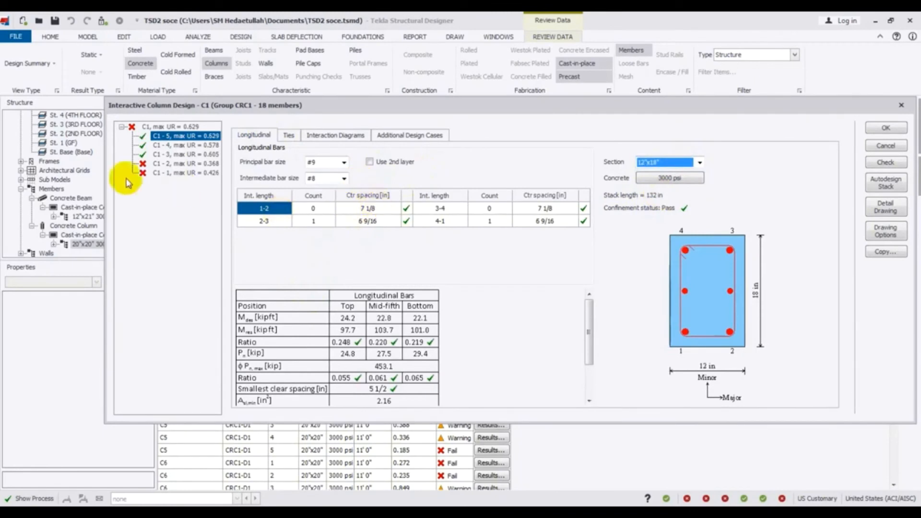
Check the longitudinal bars of column C1's stack 2 and set its tie spacing to 6 in
{"action": "left_click", "coordinate": [176, 163]}
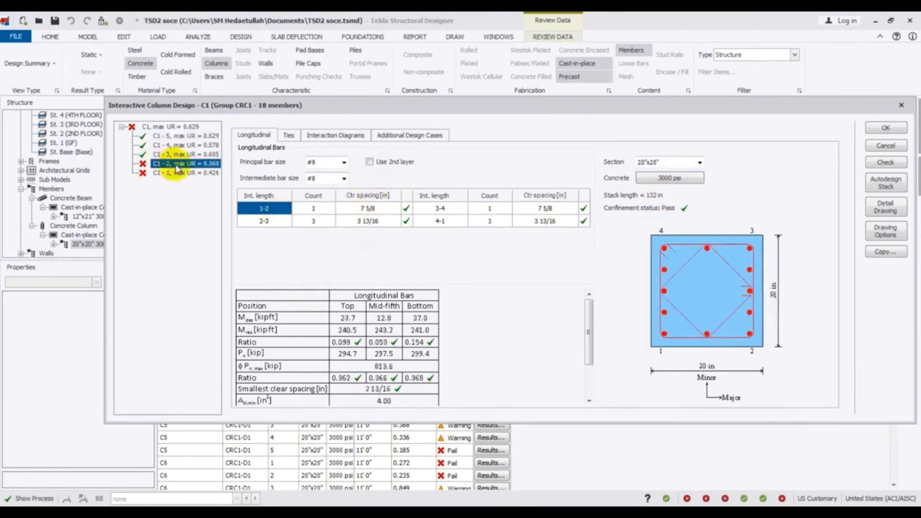
{"action": "left_click_drag", "start_coordinate": [590, 330], "coordinate": [580, 306]}
{"action": "left_click", "coordinate": [287, 136]}
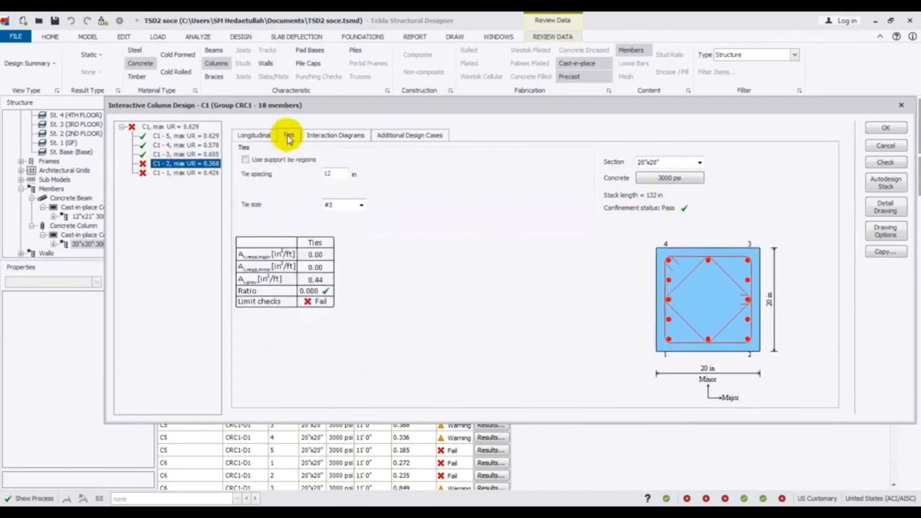
{"action": "double_click", "coordinate": [335, 173]}
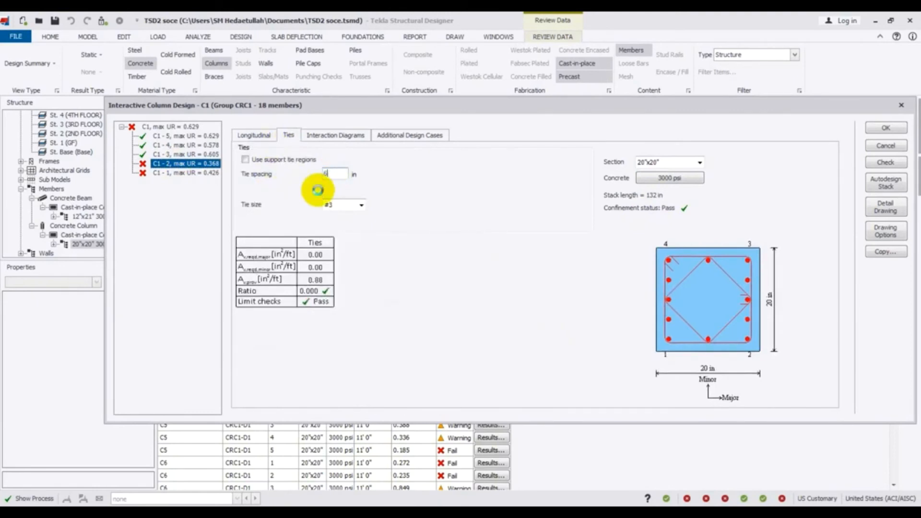
Set the tie spacing of column C1's stack 1 to 6 in and accept the design, applying the changes to the whole design group
{"action": "left_click", "coordinate": [181, 173]}
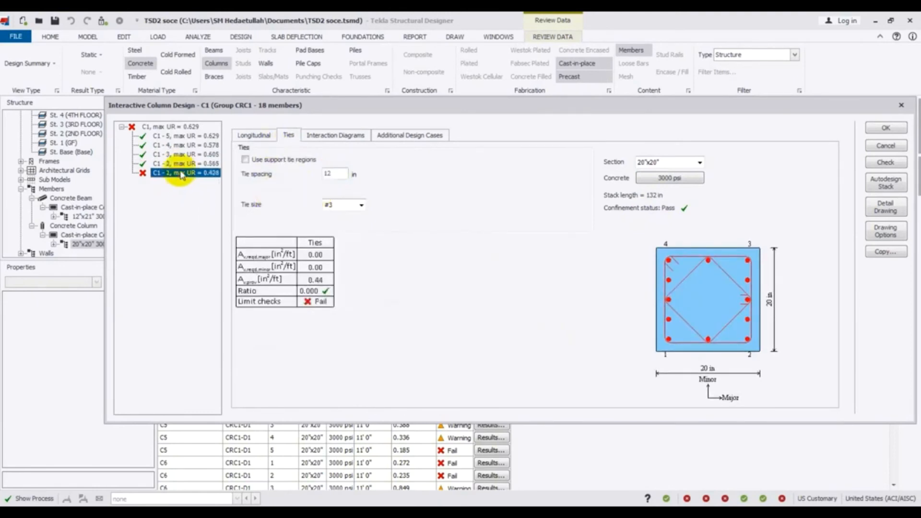
{"action": "left_click", "coordinate": [251, 135]}
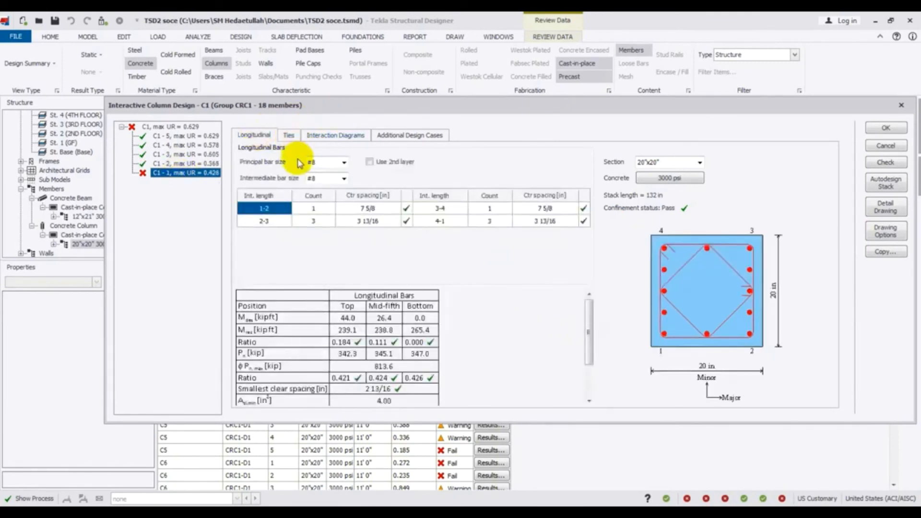
{"action": "left_click", "coordinate": [288, 135]}
{"action": "double_click", "coordinate": [328, 174]}
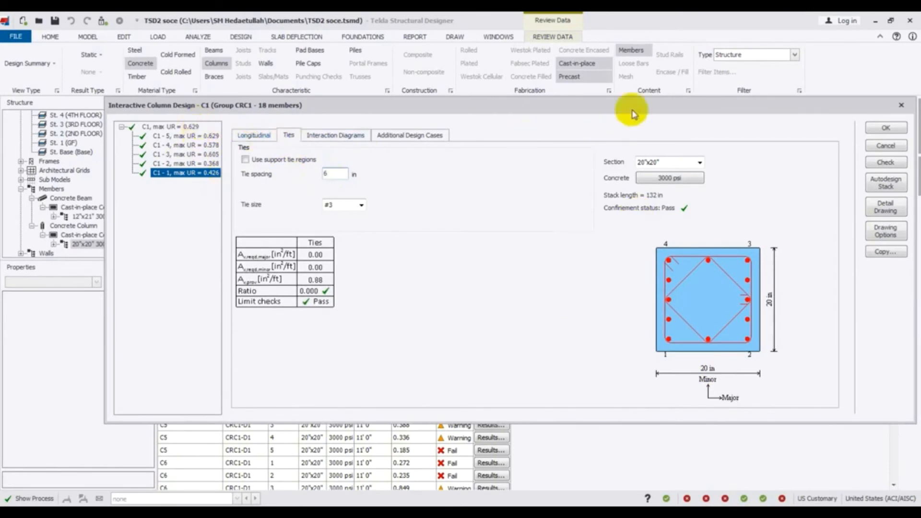
{"action": "left_click", "coordinate": [885, 129]}
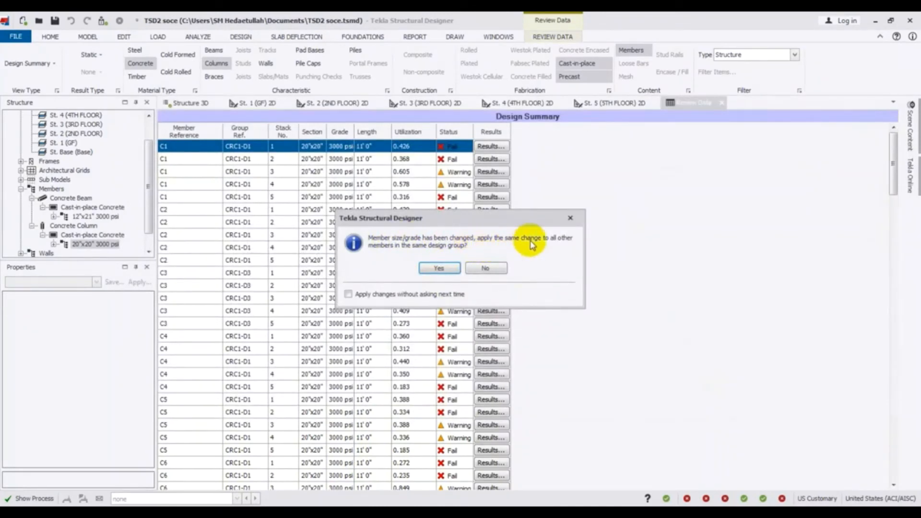
{"action": "left_click", "coordinate": [437, 269]}
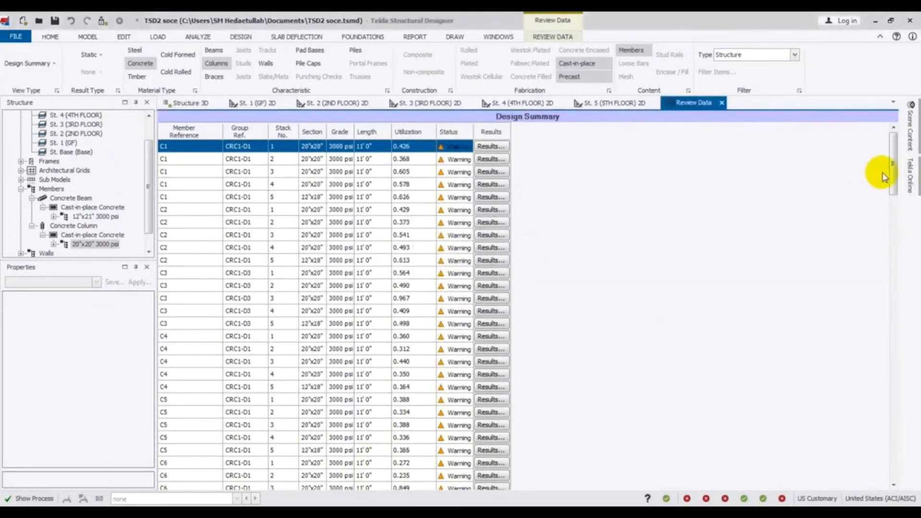
Review the interactive design results of column C2's stack 1 and close them without making changes
{"action": "mouse_move", "coordinate": [893, 168]}
{"action": "left_mouse_down"}
{"action": "mouse_move", "coordinate": [892, 475]}
{"action": "mouse_move", "coordinate": [914, 211]}
{"action": "mouse_move", "coordinate": [909, 175]}
{"action": "left_mouse_up"}
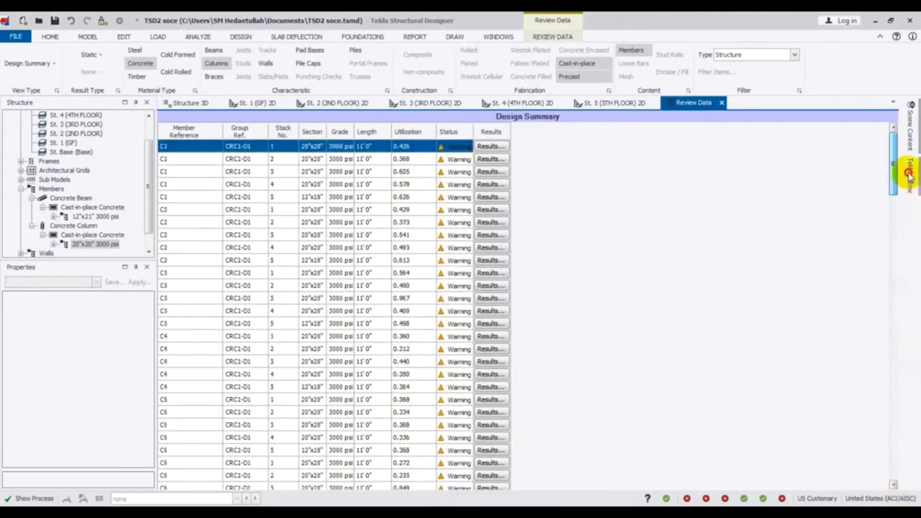
{"action": "left_click", "coordinate": [489, 207]}
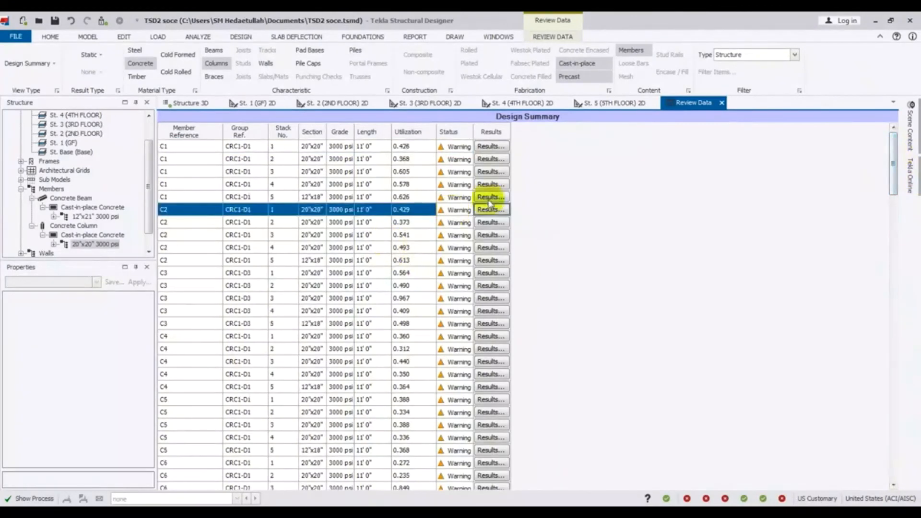
{"action": "left_click", "coordinate": [492, 210]}
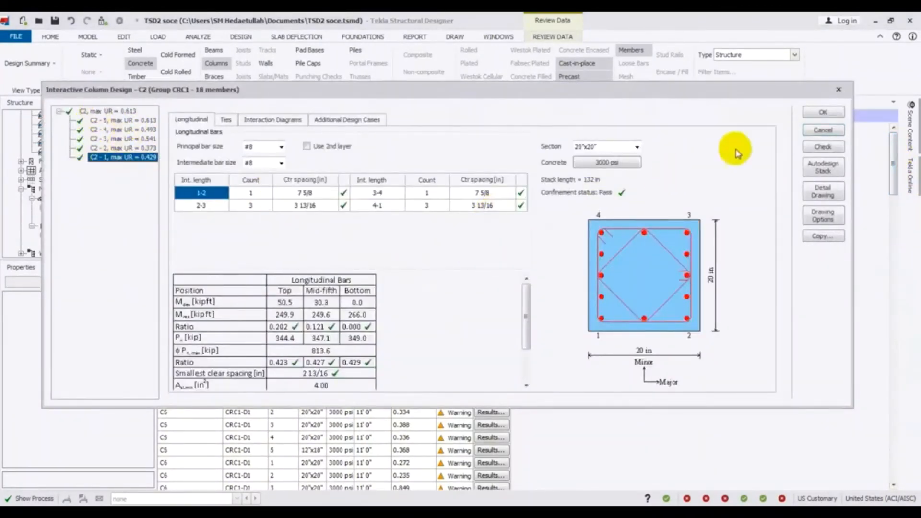
{"action": "left_click", "coordinate": [837, 91]}
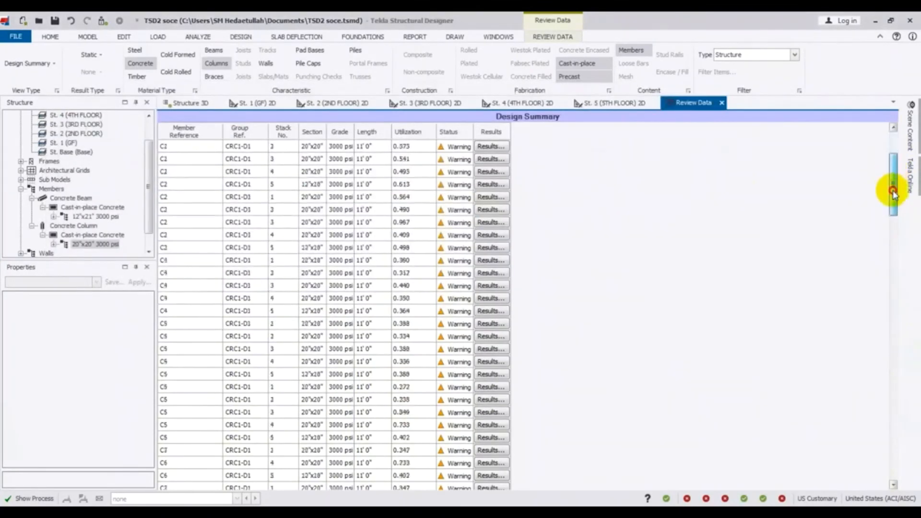
Open the interactive design of column C19, check stack 5's longitudinal bars, and change that stack to the 16"x16" section
{"action": "left_click_drag", "start_coordinate": [890, 189], "coordinate": [896, 357]}
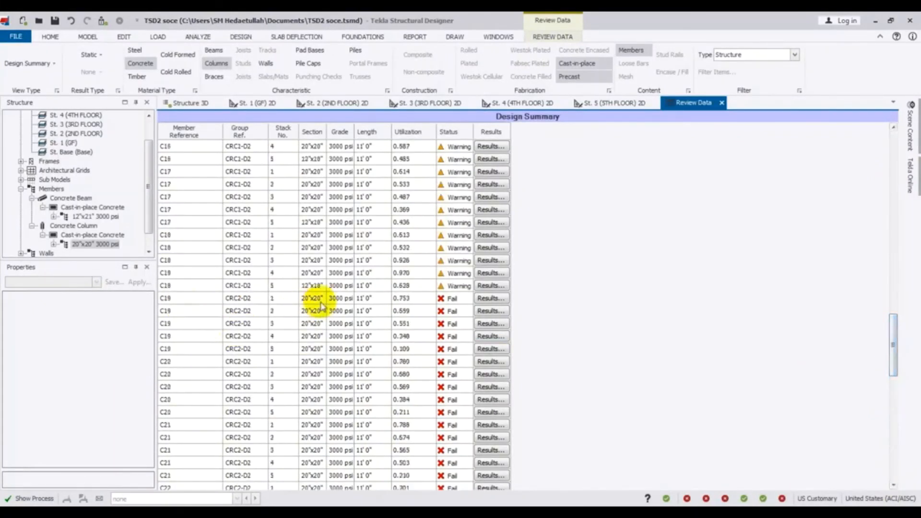
{"action": "left_click", "coordinate": [491, 299]}
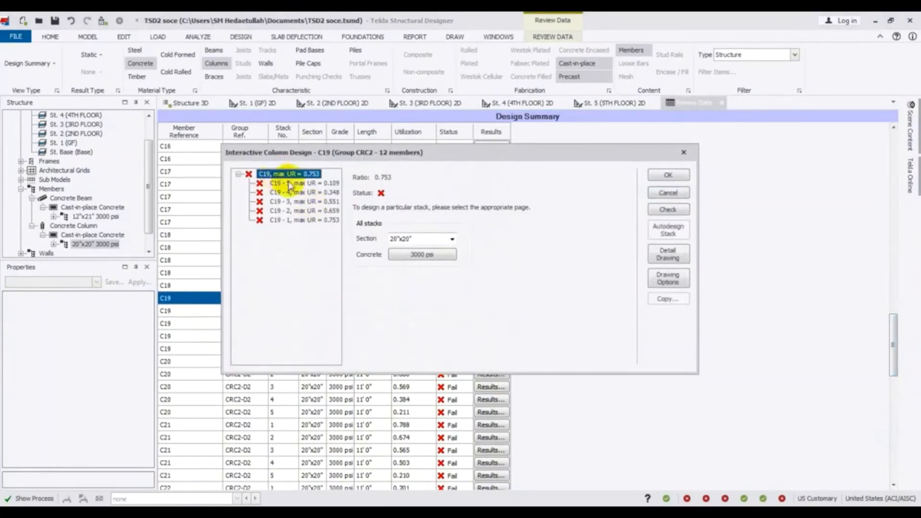
{"action": "left_click", "coordinate": [289, 184]}
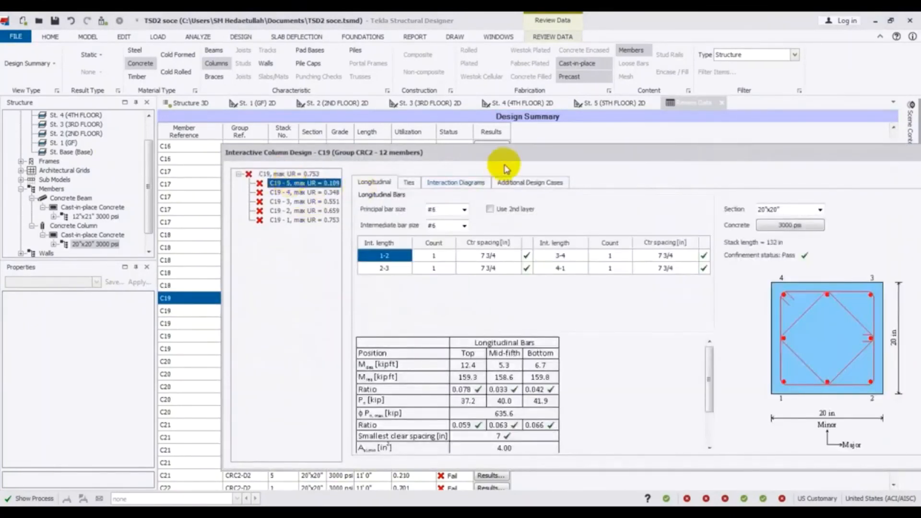
{"action": "left_click_drag", "start_coordinate": [504, 152], "coordinate": [429, 88]}
{"action": "left_click_drag", "start_coordinate": [637, 302], "coordinate": [636, 358]}
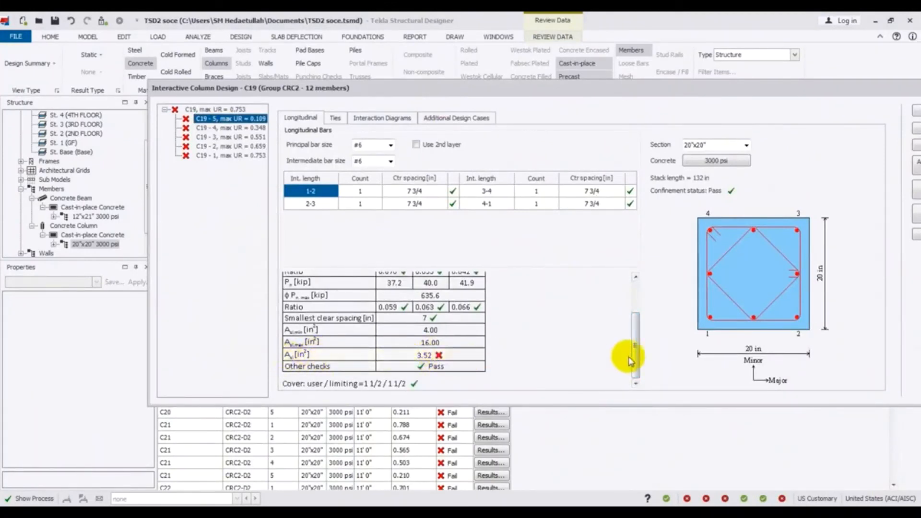
{"action": "left_click_drag", "start_coordinate": [629, 361], "coordinate": [631, 289]}
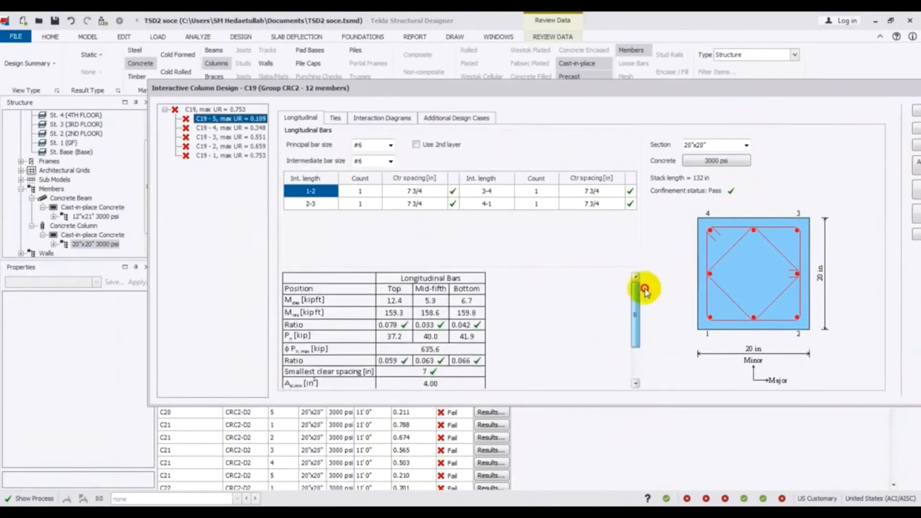
{"action": "left_click", "coordinate": [746, 144]}
{"action": "left_click", "coordinate": [715, 166]}
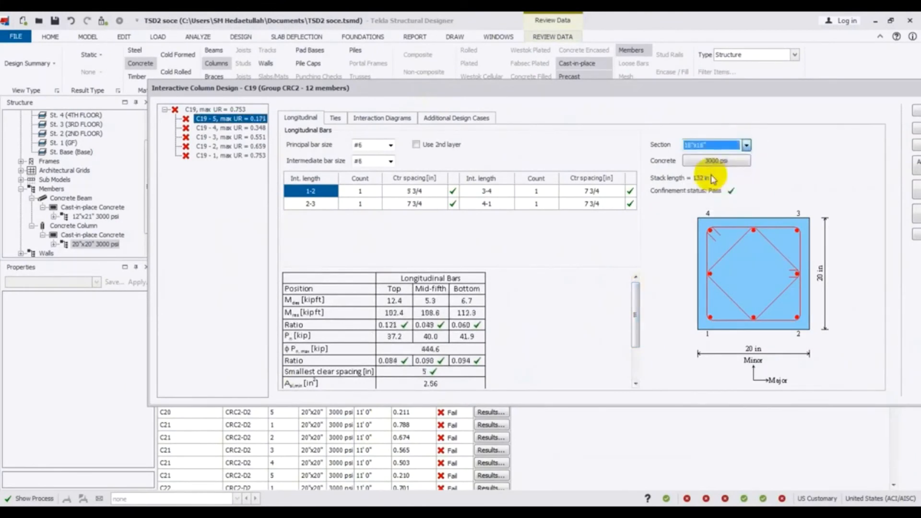
{"action": "mouse_move", "coordinate": [633, 314]}
{"action": "left_mouse_down"}
{"action": "mouse_move", "coordinate": [635, 361]}
{"action": "mouse_move", "coordinate": [633, 299]}
{"action": "left_mouse_up"}
Set the tie spacing of column C19's stack 5 to 6 in
{"action": "left_click", "coordinate": [335, 118]}
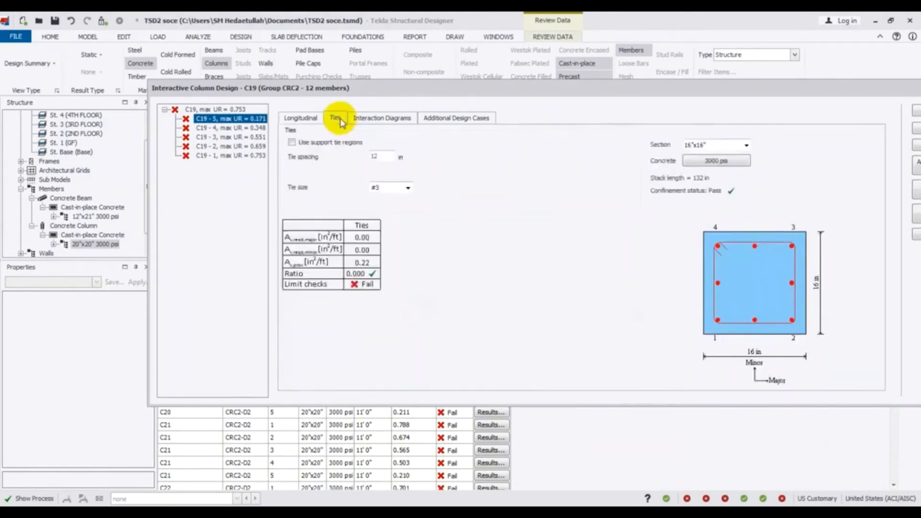
{"action": "double_click", "coordinate": [379, 156]}
{"action": "type", "text": "1"}
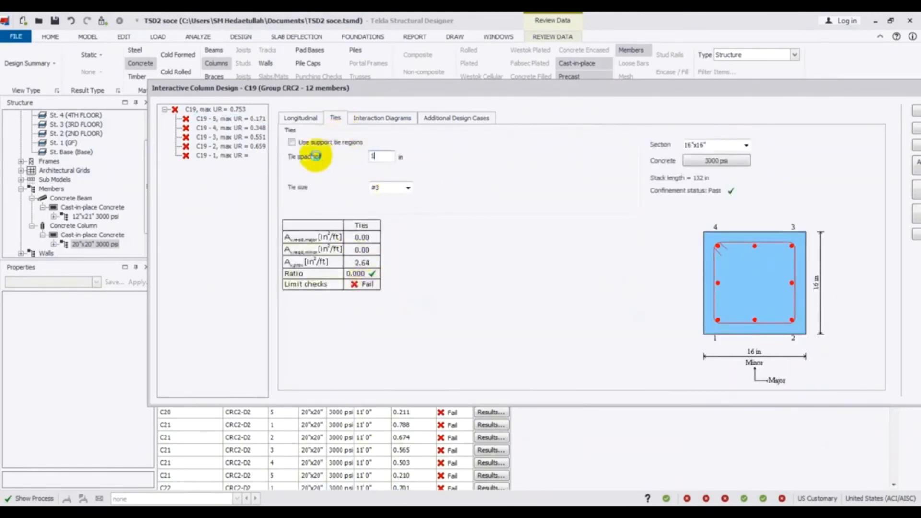
{"action": "type", "text": "2"}
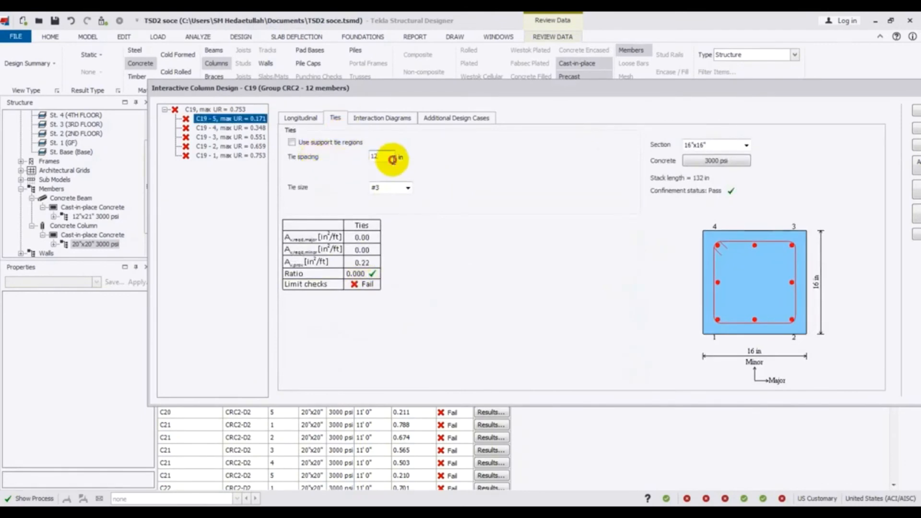
{"action": "left_click_drag", "start_coordinate": [393, 160], "coordinate": [328, 154]}
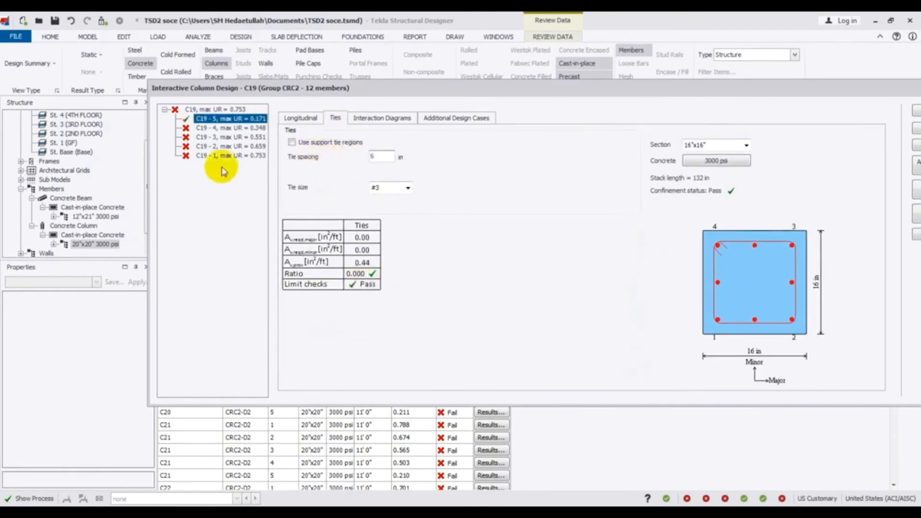
Set the tie spacing of column C19's stack 4 to 6 in and change its section to 16"x16"
{"action": "left_click", "coordinate": [231, 128]}
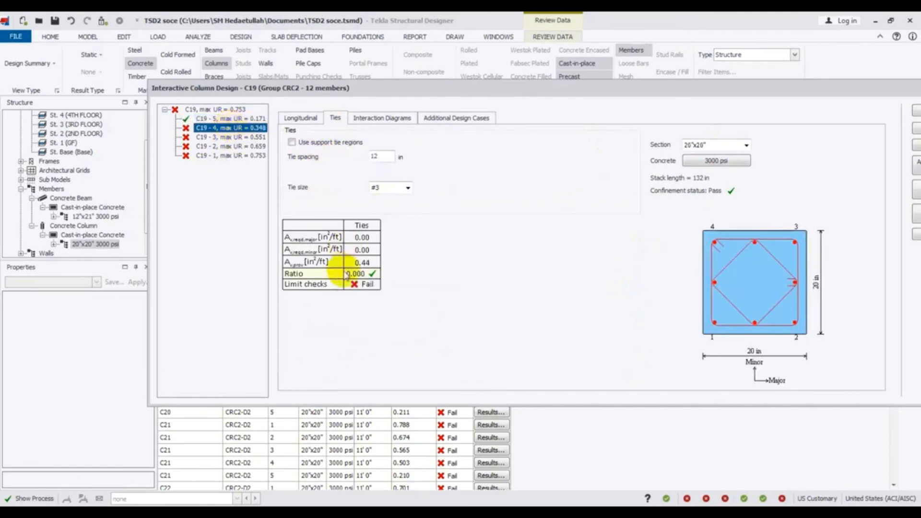
{"action": "left_click_drag", "start_coordinate": [386, 159], "coordinate": [342, 161]}
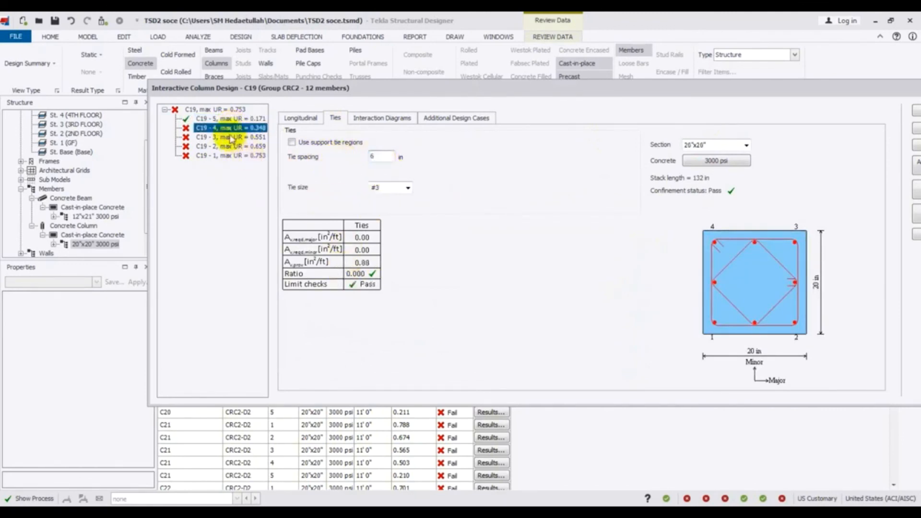
{"action": "left_click", "coordinate": [300, 118]}
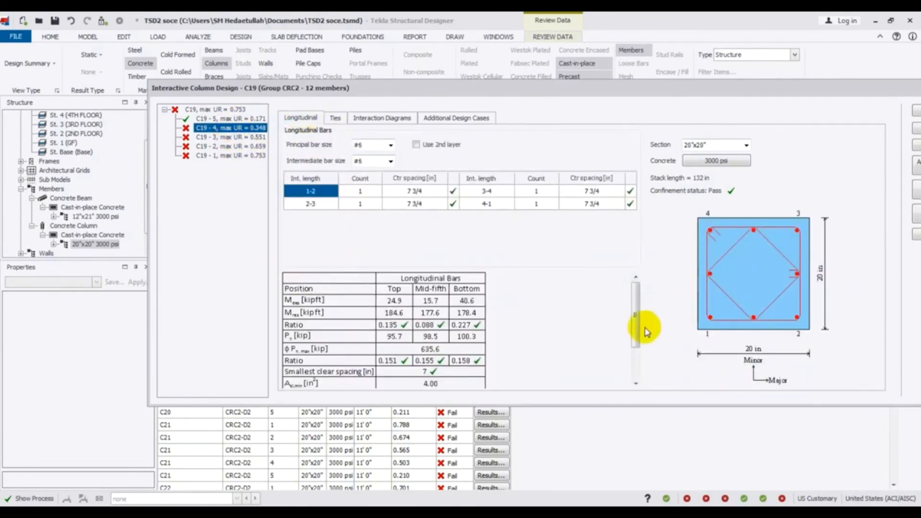
{"action": "left_click_drag", "start_coordinate": [645, 331], "coordinate": [613, 372]}
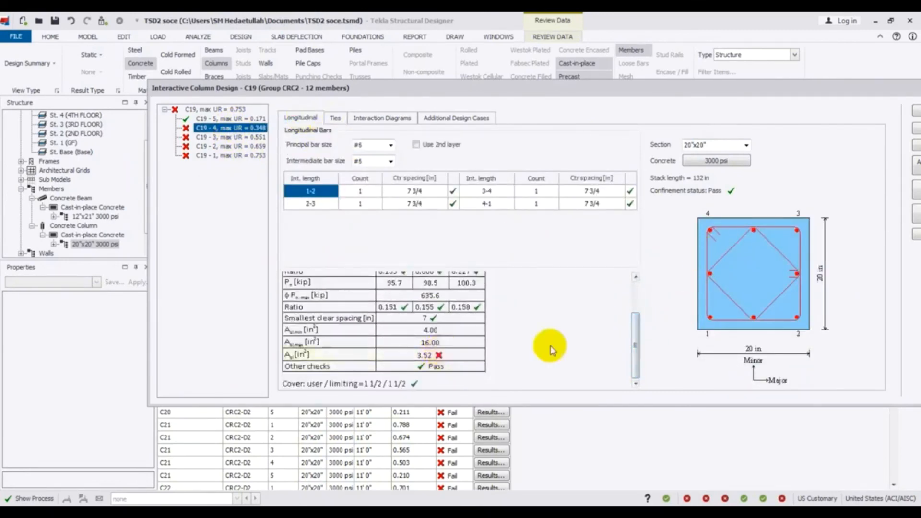
{"action": "left_click", "coordinate": [746, 145]}
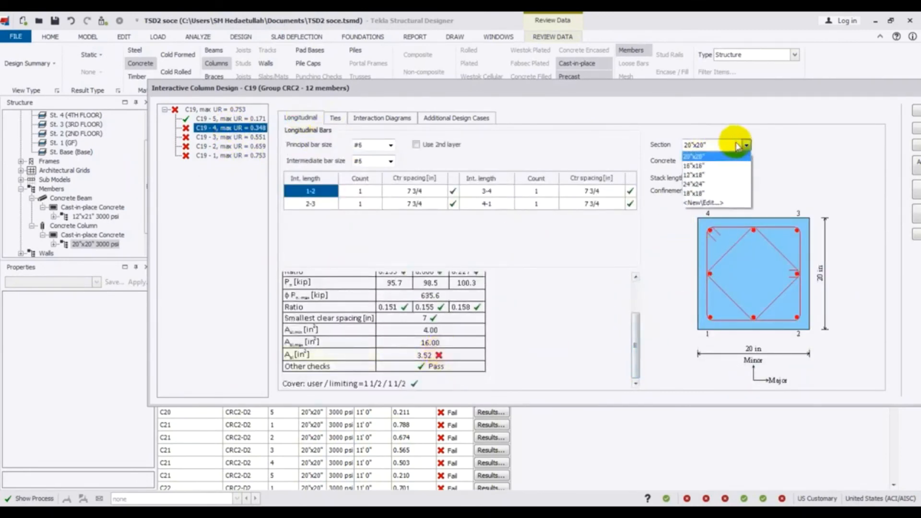
{"action": "left_click", "coordinate": [705, 166]}
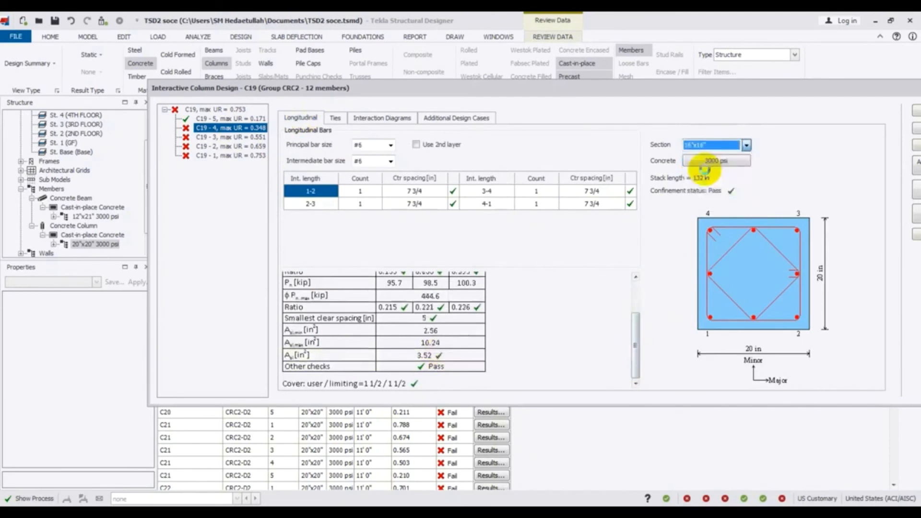
Change stack 3 of column C19 to the 16"x16" section and set its tie spacing to 6 in
{"action": "left_click", "coordinate": [205, 138]}
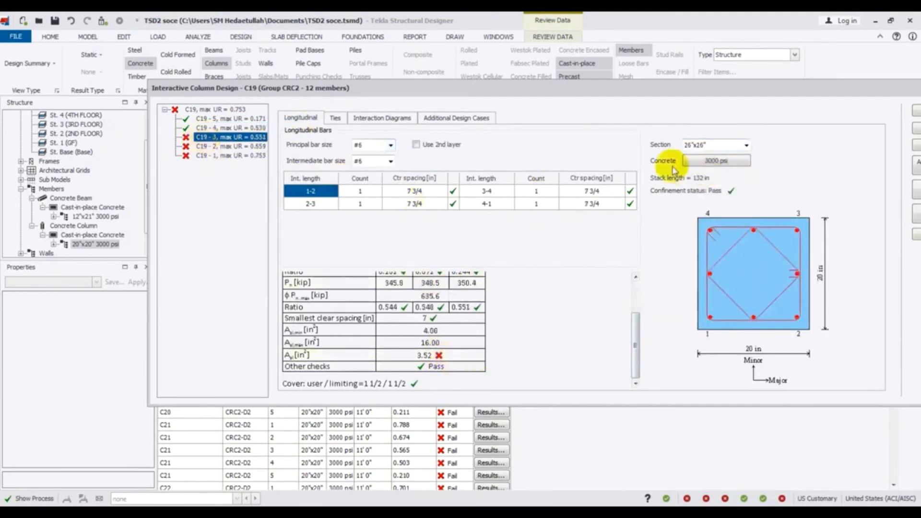
{"action": "left_click", "coordinate": [691, 161]}
{"action": "left_click", "coordinate": [572, 254]}
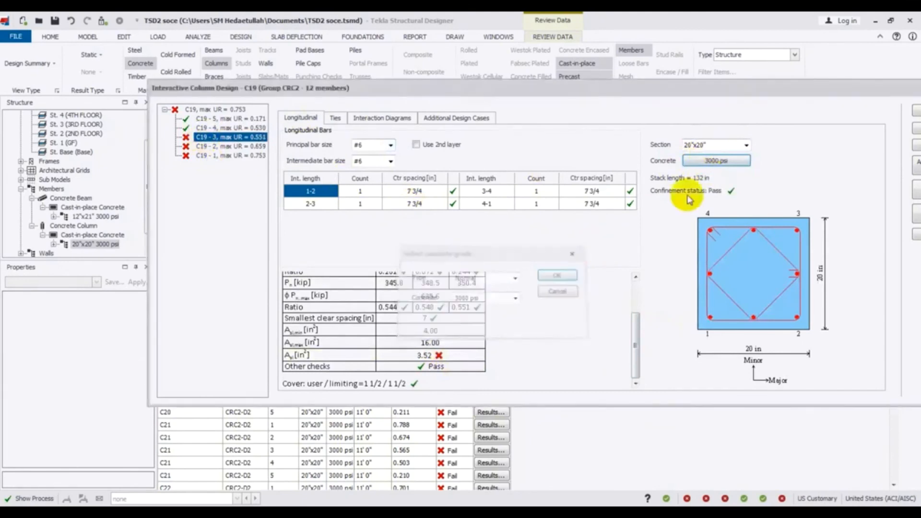
{"action": "left_click", "coordinate": [734, 144]}
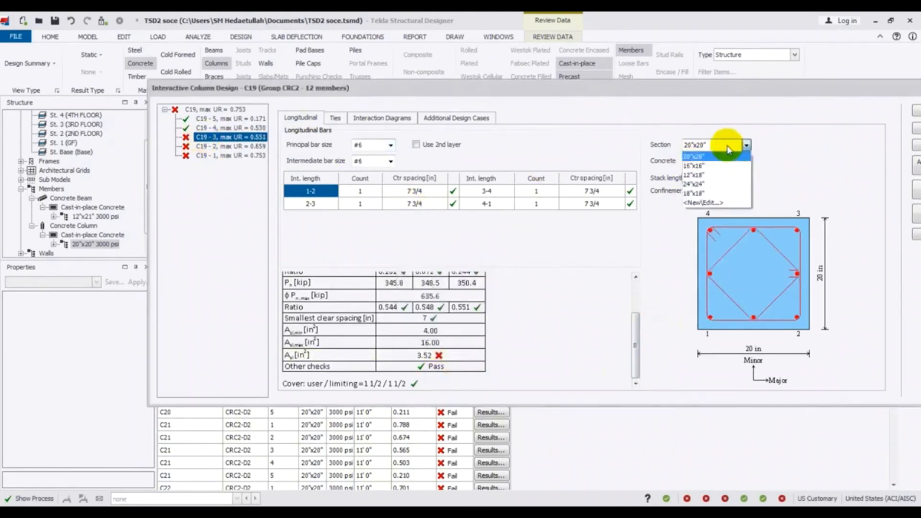
{"action": "left_click", "coordinate": [704, 168]}
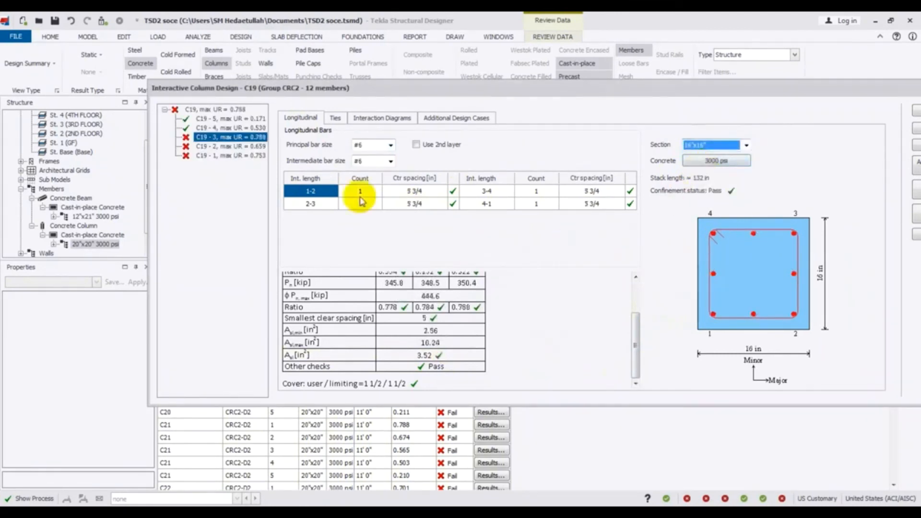
{"action": "left_click", "coordinate": [334, 118]}
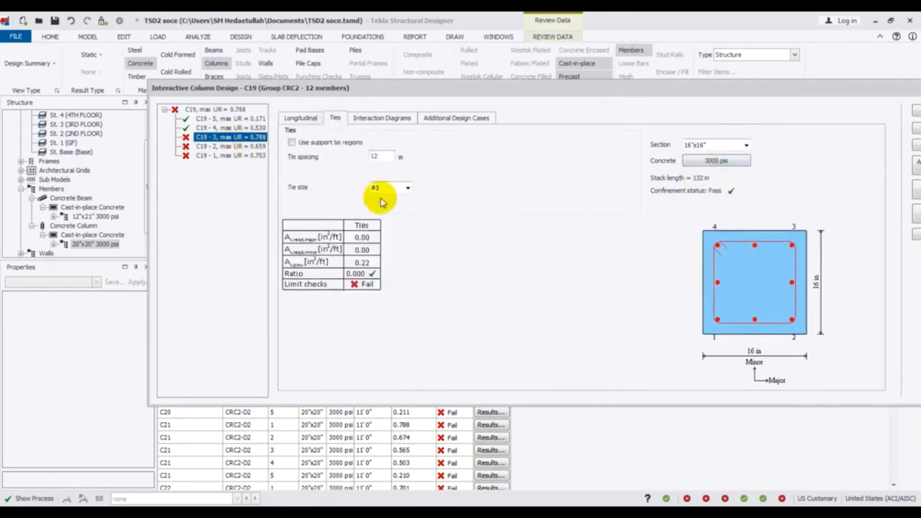
{"action": "double_click", "coordinate": [381, 156]}
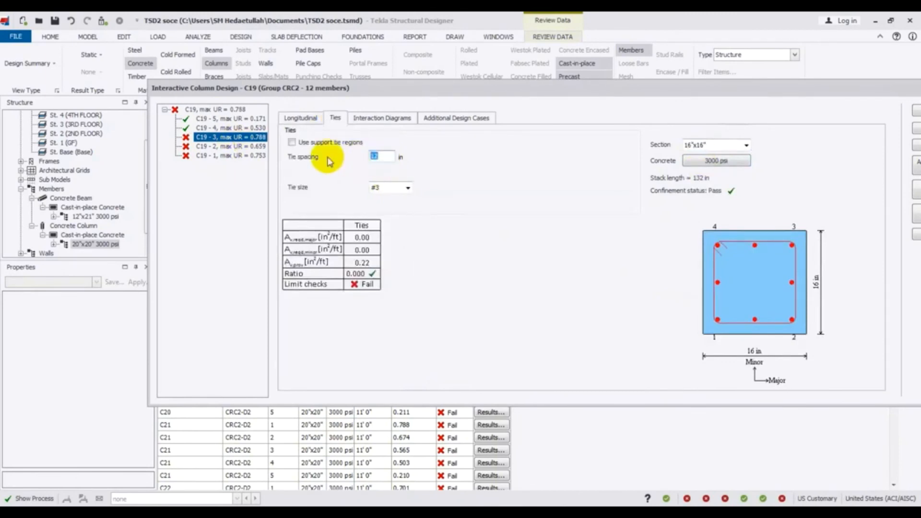
{"action": "type", "text": "6"}
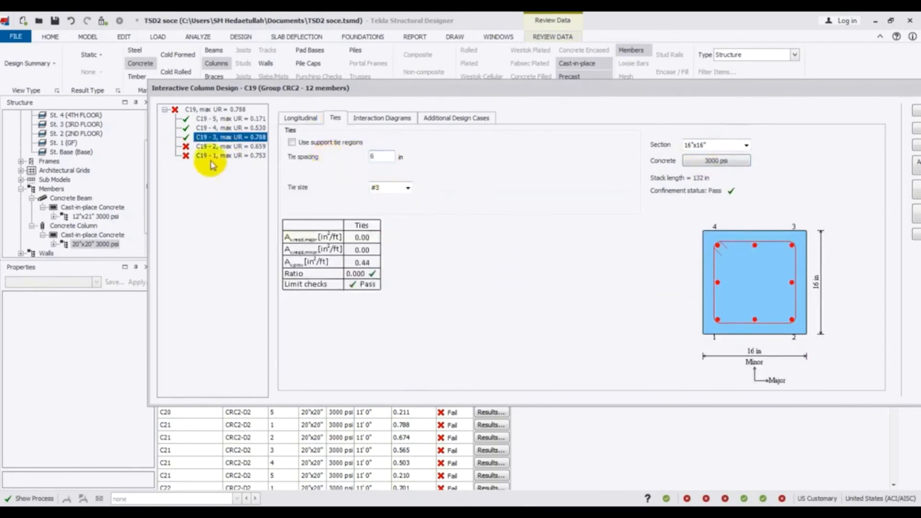
Reduce the tie spacing of column C19's stack 2 and change its section to 16"x16"
{"action": "left_click", "coordinate": [222, 146]}
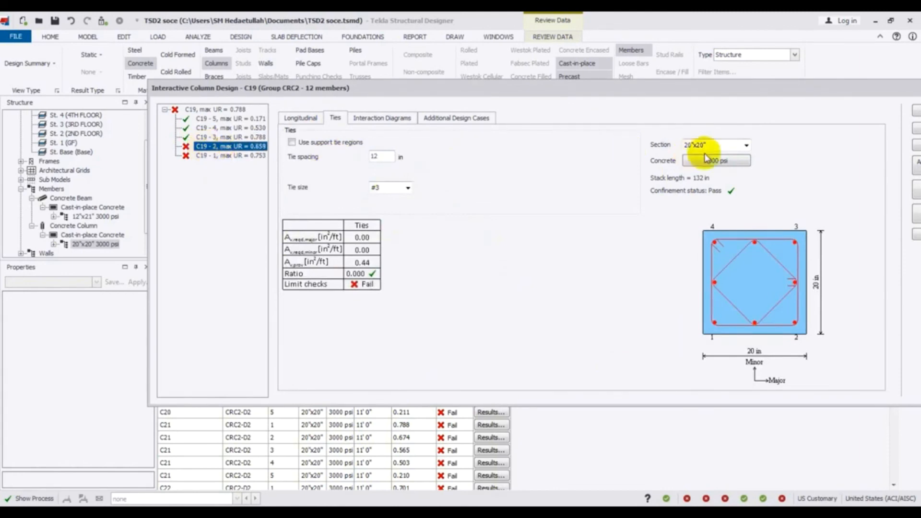
{"action": "left_click_drag", "start_coordinate": [386, 157], "coordinate": [331, 161]}
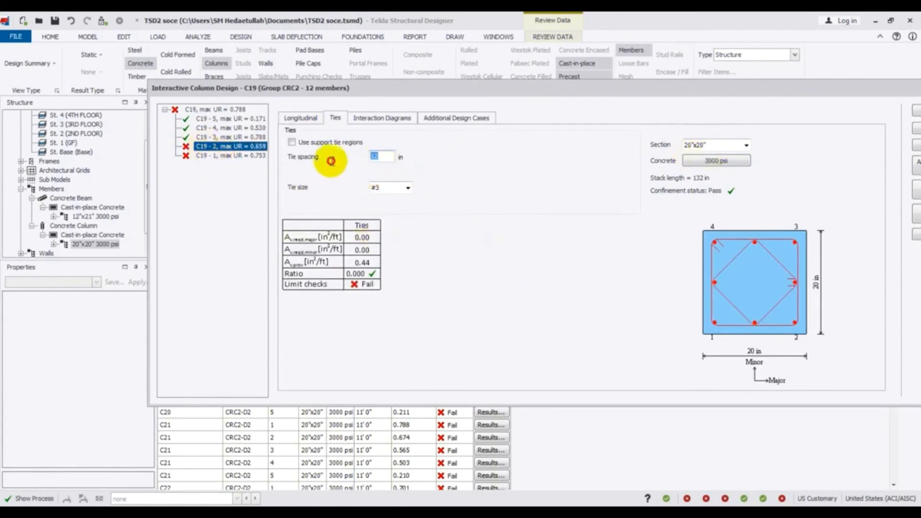
{"action": "left_click", "coordinate": [297, 118]}
{"action": "left_click_drag", "start_coordinate": [641, 309], "coordinate": [637, 350]}
{"action": "left_click", "coordinate": [715, 147]}
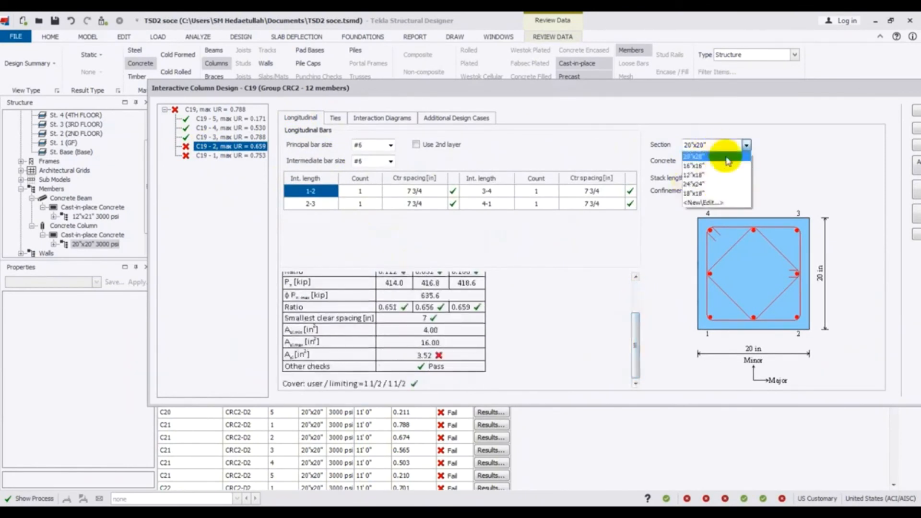
{"action": "left_click", "coordinate": [716, 171]}
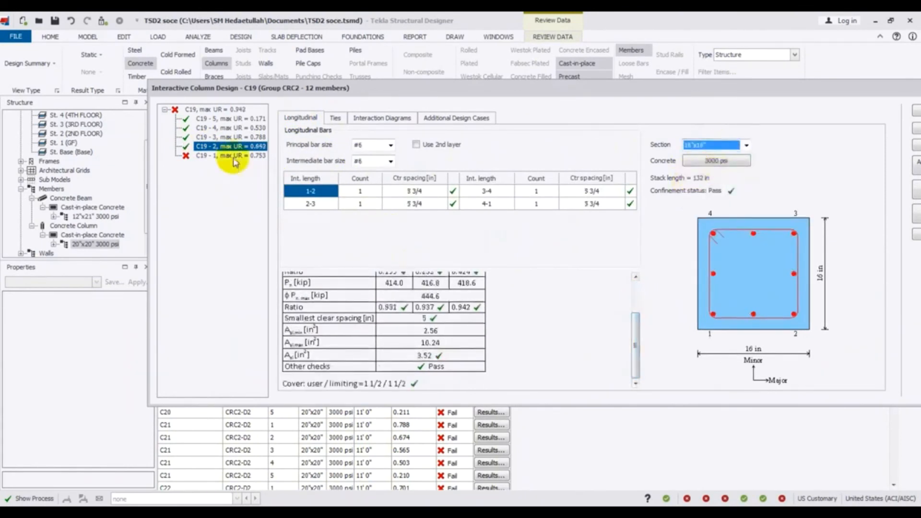
Try the 16"x16", 12"x18" and 24"x24" sections on stack 1 of column C19
{"action": "left_click", "coordinate": [216, 156]}
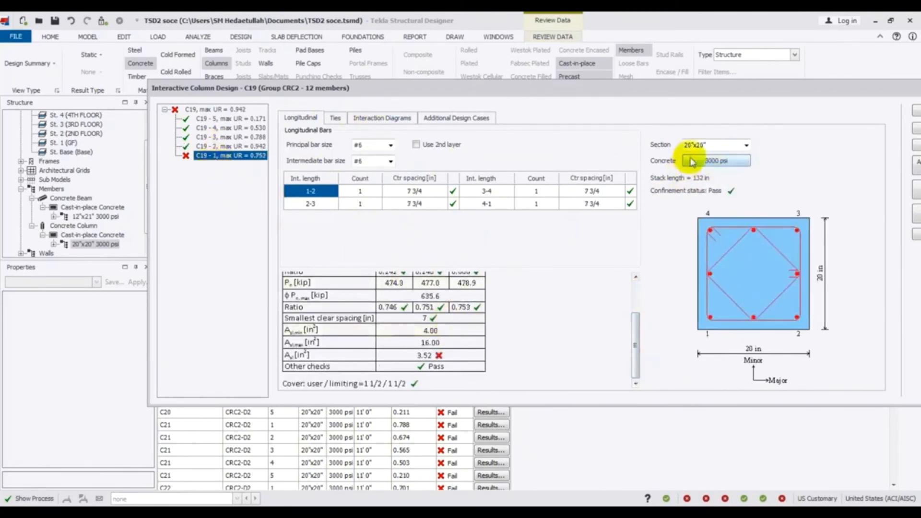
{"action": "left_click", "coordinate": [715, 145]}
{"action": "left_click", "coordinate": [707, 167]}
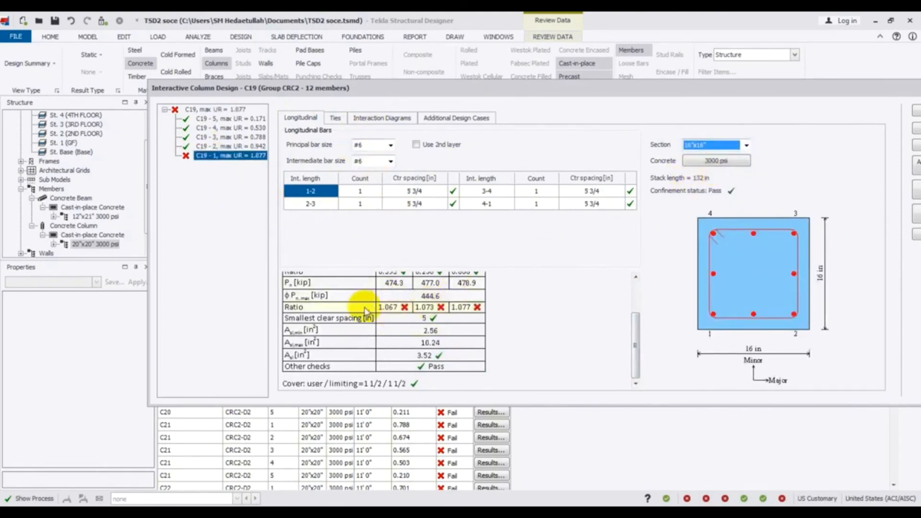
{"action": "left_click", "coordinate": [734, 145]}
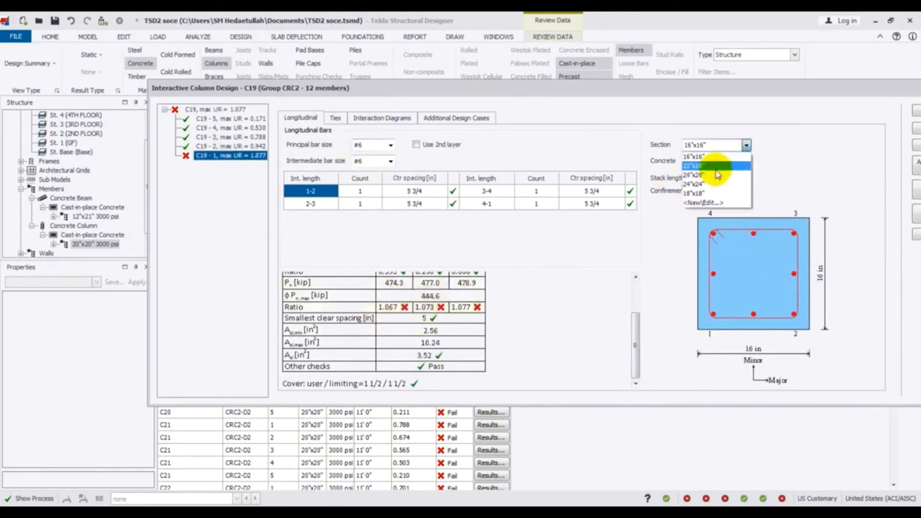
{"action": "left_click", "coordinate": [722, 166]}
{"action": "left_click", "coordinate": [735, 147]}
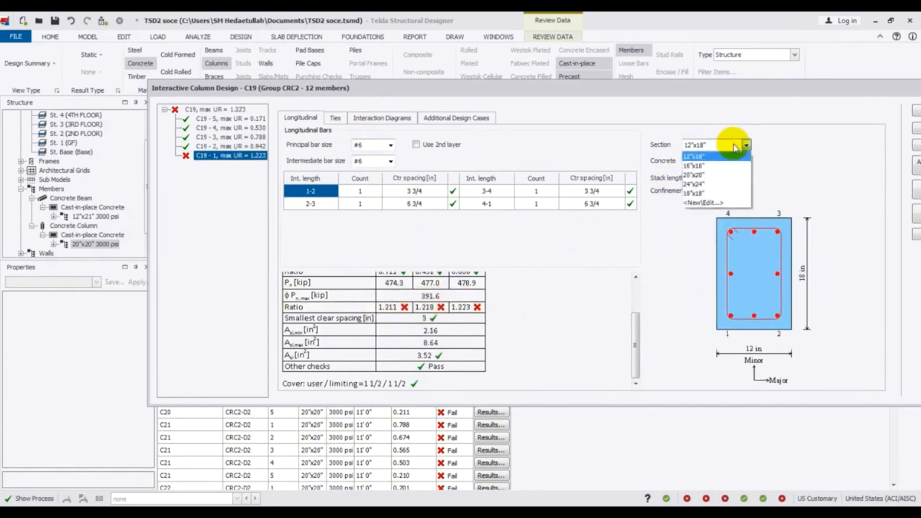
{"action": "left_click", "coordinate": [710, 183]}
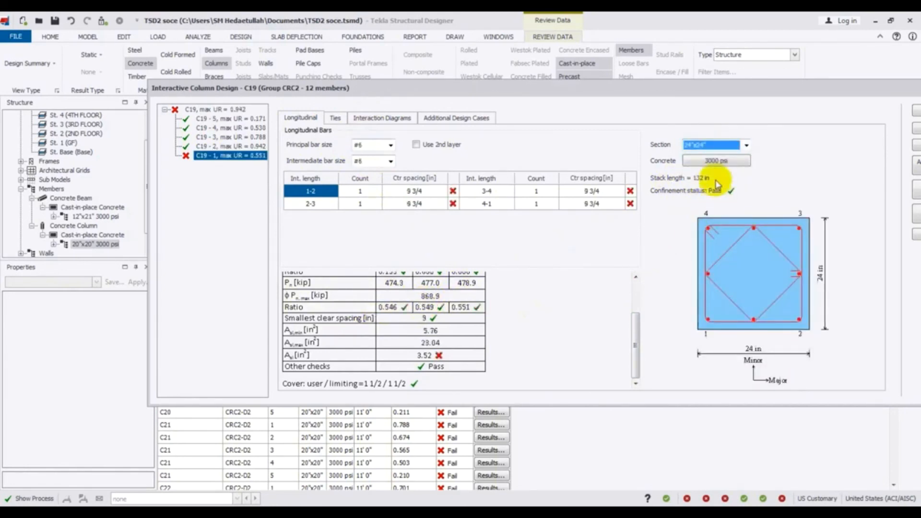
{"action": "left_click", "coordinate": [746, 146]}
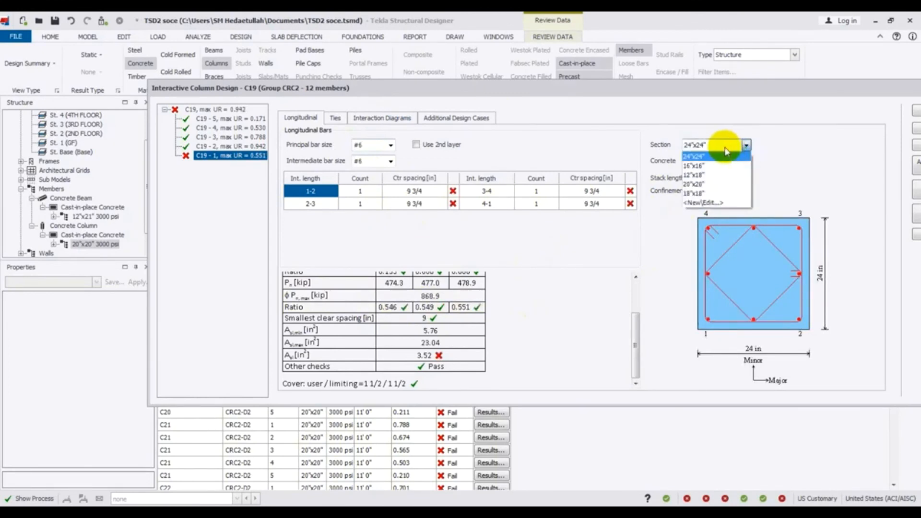
{"action": "left_click", "coordinate": [714, 157]}
Set the tie spacing of column C19's stack 1 to 6 in
{"action": "left_click", "coordinate": [335, 118]}
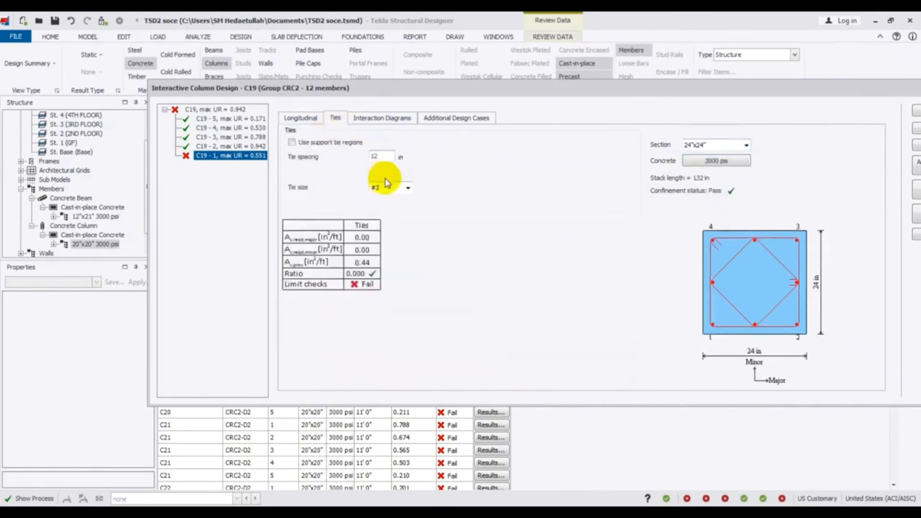
{"action": "double_click", "coordinate": [385, 157]}
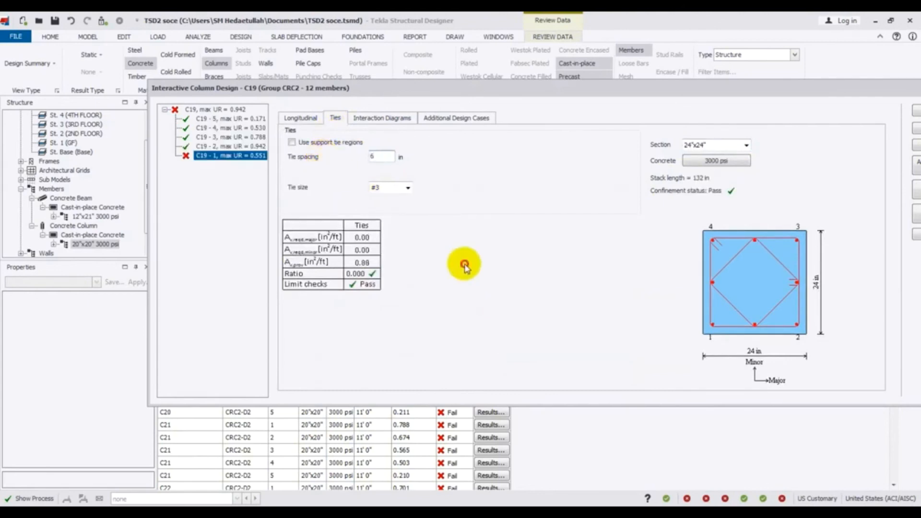
{"action": "left_click", "coordinate": [298, 119]}
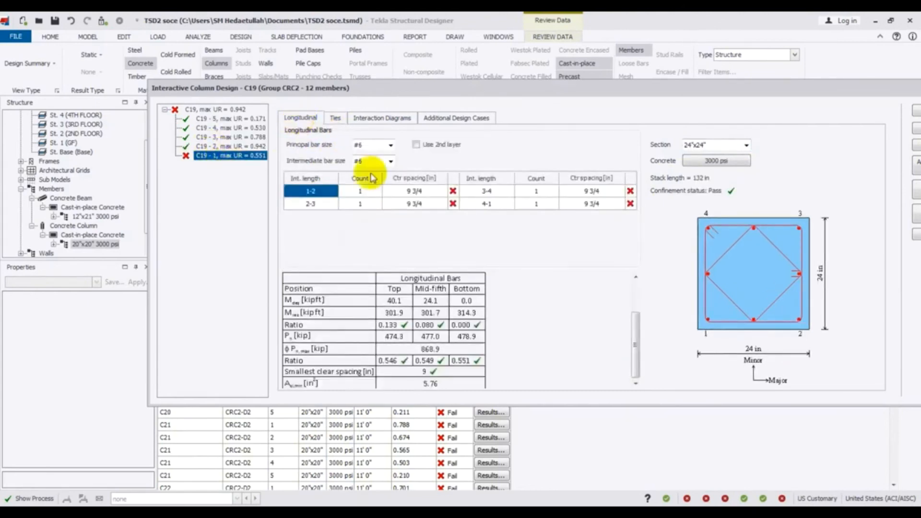
Try the 12"x18" and 16"x16" sections again on column C19's stack 1 and check the longitudinal bar results
{"action": "left_click_drag", "start_coordinate": [634, 334], "coordinate": [635, 363]}
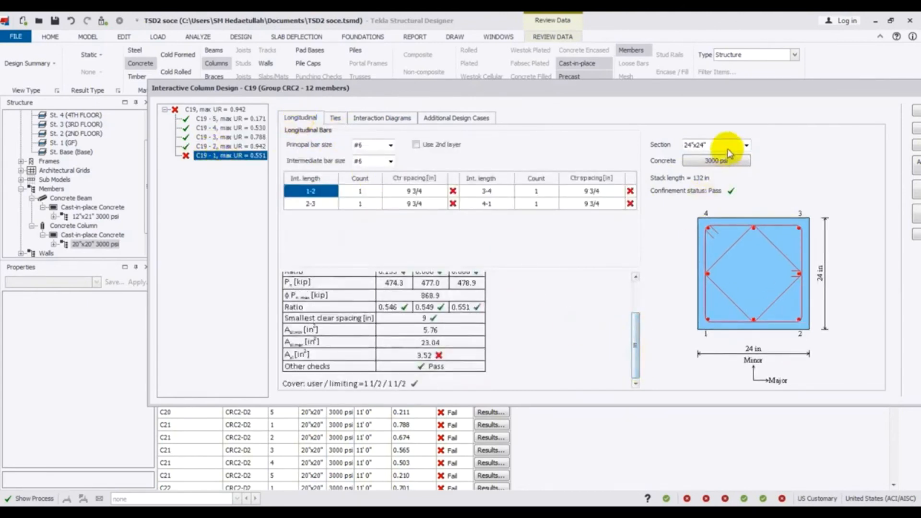
{"action": "left_click", "coordinate": [747, 146]}
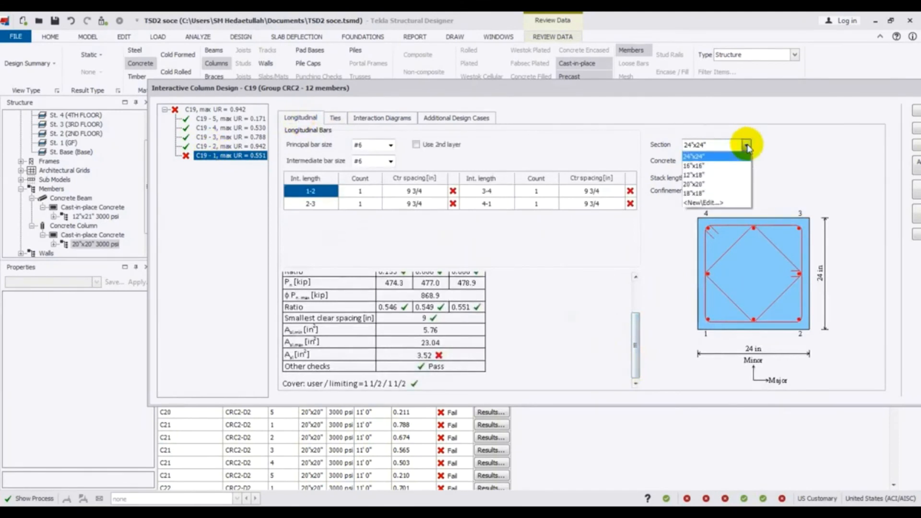
{"action": "left_click", "coordinate": [702, 175]}
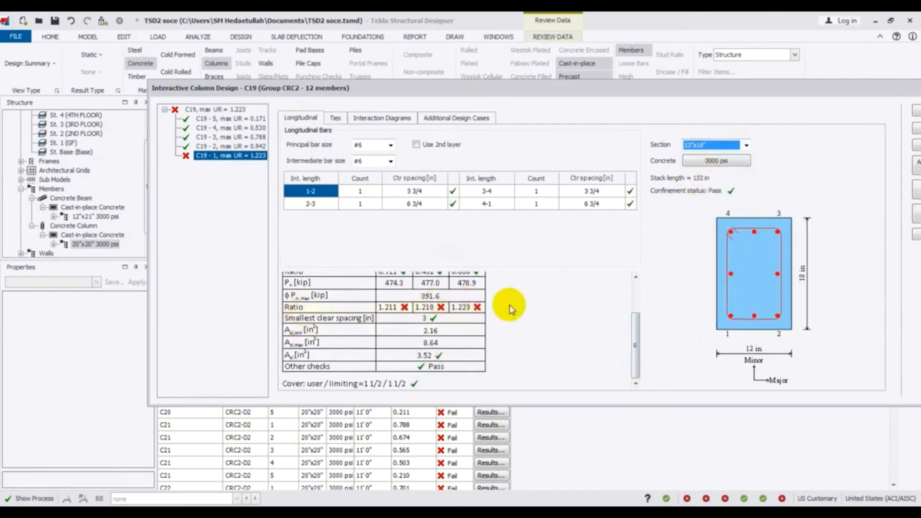
{"action": "mouse_move", "coordinate": [636, 353]}
{"action": "left_mouse_down"}
{"action": "mouse_move", "coordinate": [635, 364]}
{"action": "mouse_move", "coordinate": [632, 280]}
{"action": "mouse_move", "coordinate": [639, 366]}
{"action": "left_mouse_up"}
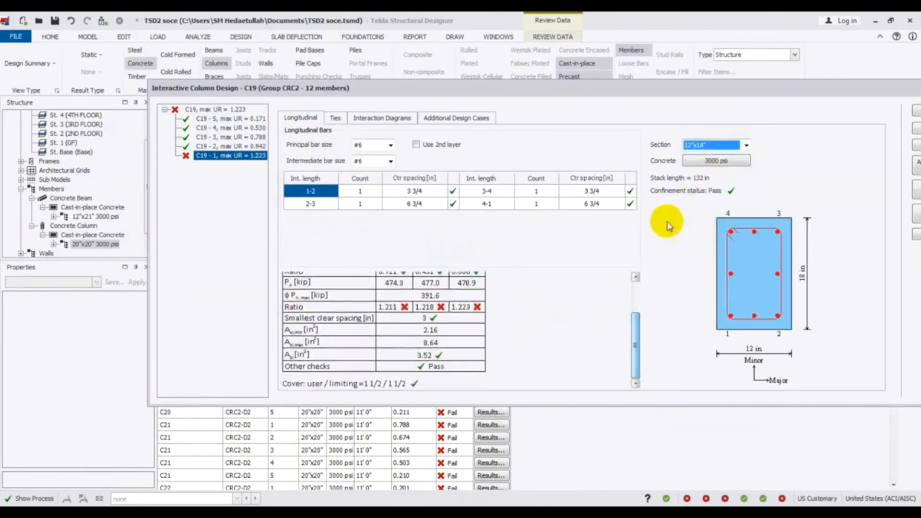
{"action": "left_click", "coordinate": [724, 152]}
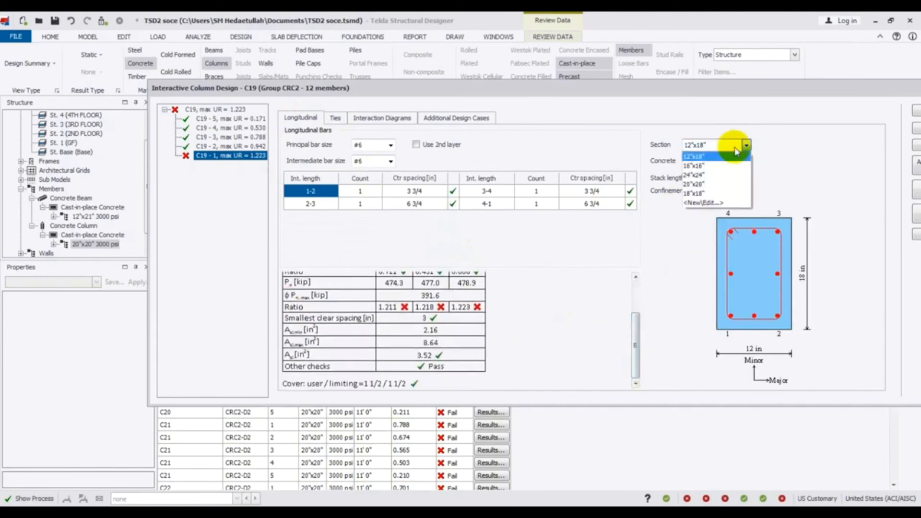
{"action": "left_click", "coordinate": [715, 167]}
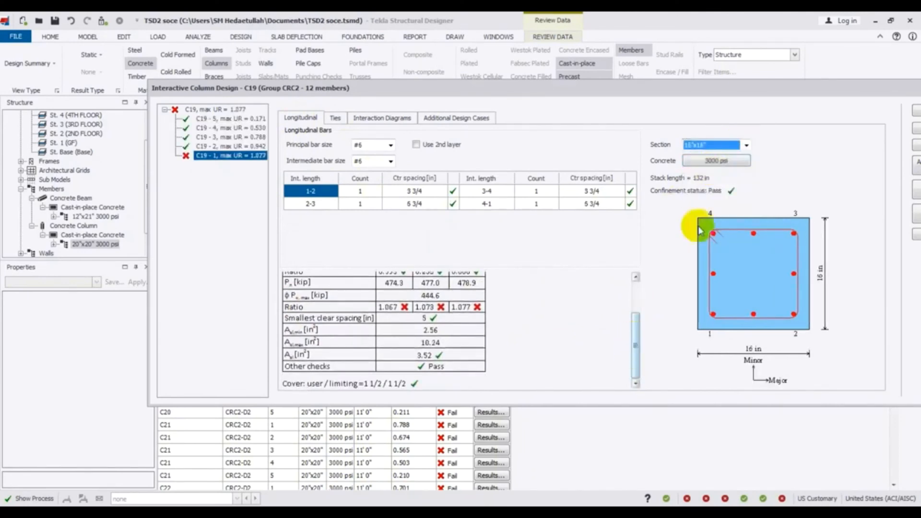
{"action": "left_click", "coordinate": [745, 145]}
{"action": "left_click", "coordinate": [718, 165]}
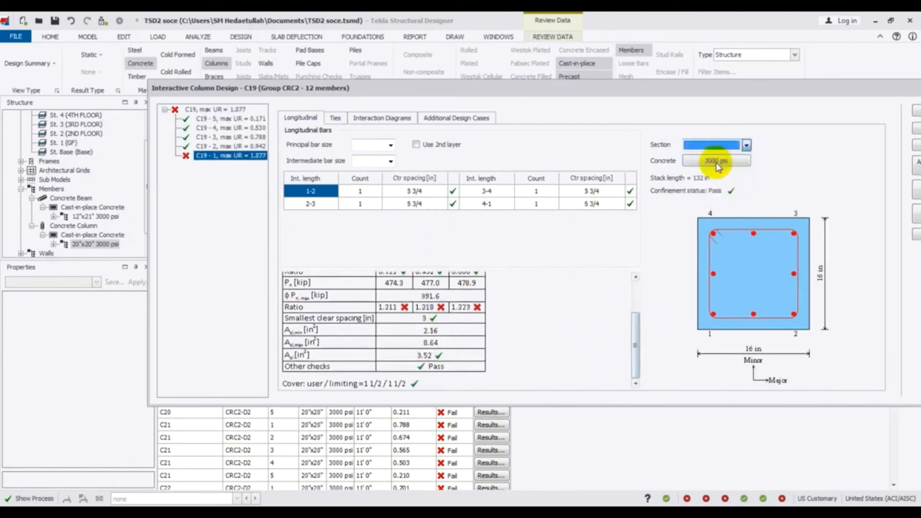
{"action": "left_click_drag", "start_coordinate": [635, 349], "coordinate": [638, 297]}
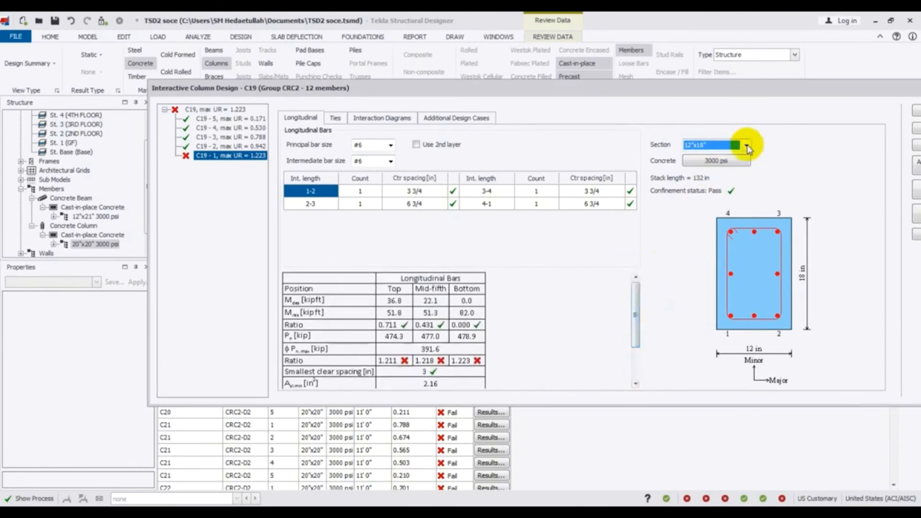
Change the section of column C19's stack 1 to 18"x18"
{"action": "left_click", "coordinate": [746, 145]}
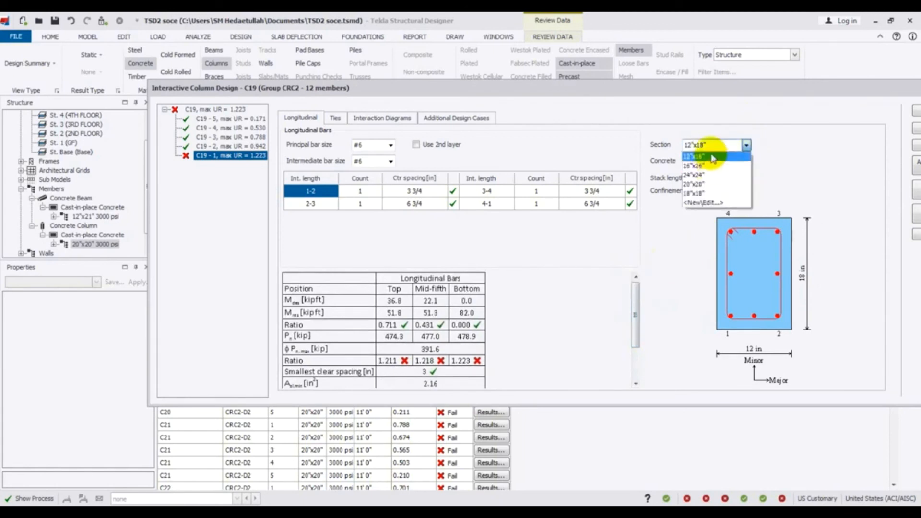
{"action": "left_click", "coordinate": [714, 193]}
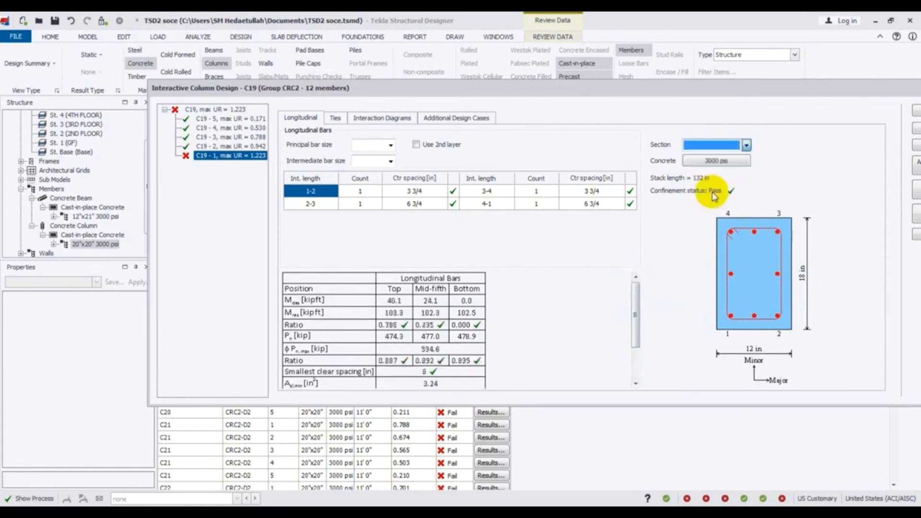
{"action": "left_click_drag", "start_coordinate": [632, 303], "coordinate": [643, 272]}
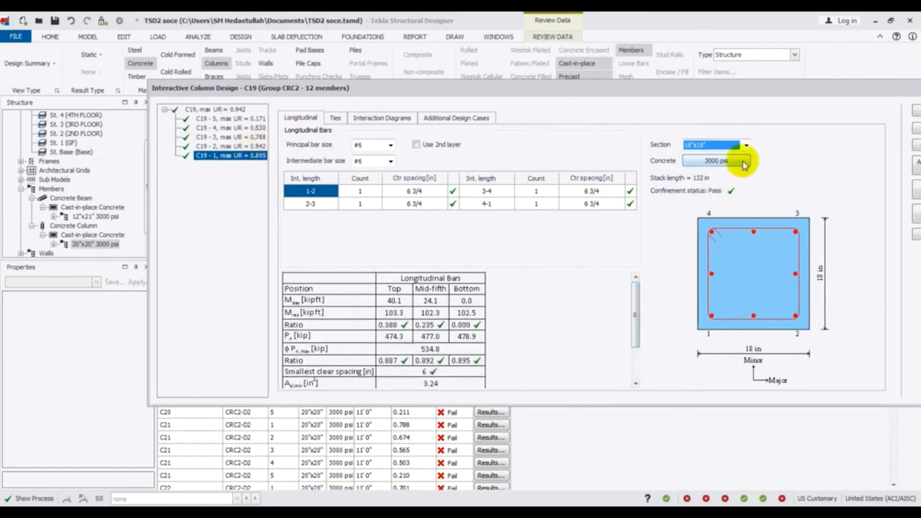
Accept the interactive design of column C19 and apply the size change to all other members in its design group
{"action": "left_click_drag", "start_coordinate": [812, 89], "coordinate": [706, 89]}
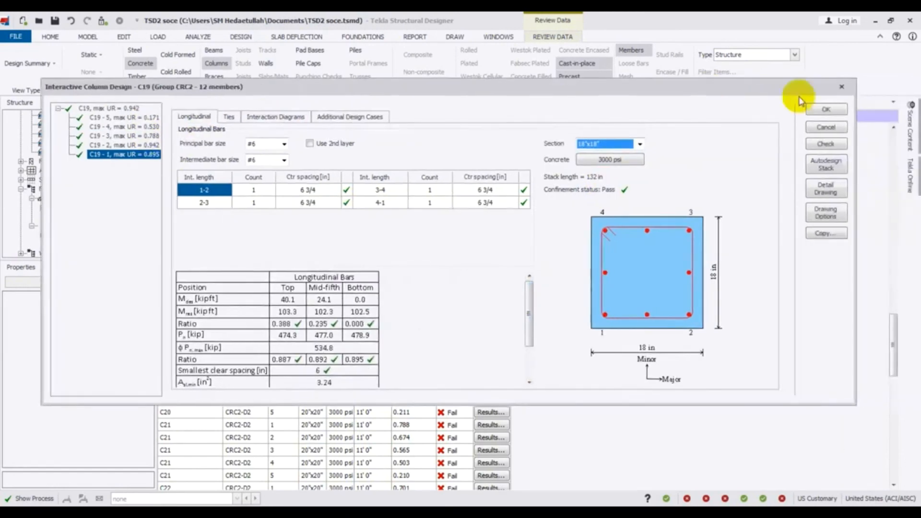
{"action": "left_click", "coordinate": [837, 111]}
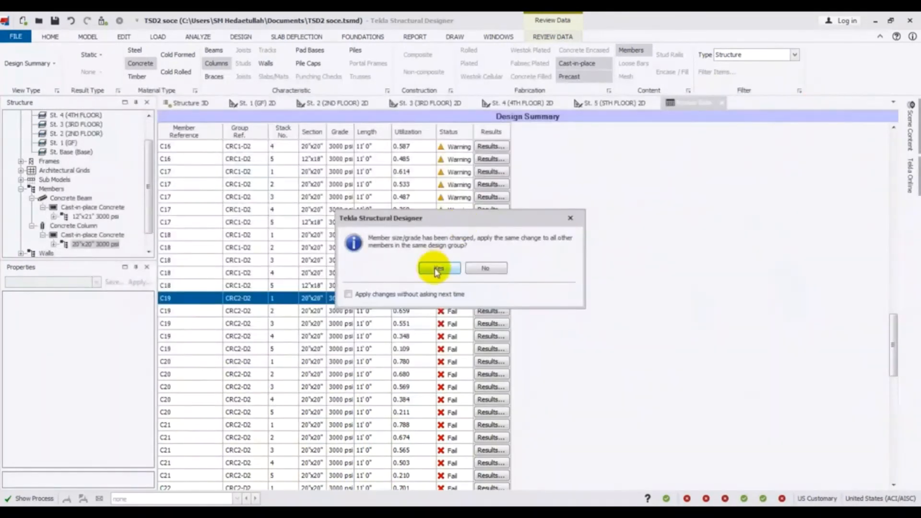
{"action": "left_click", "coordinate": [437, 270]}
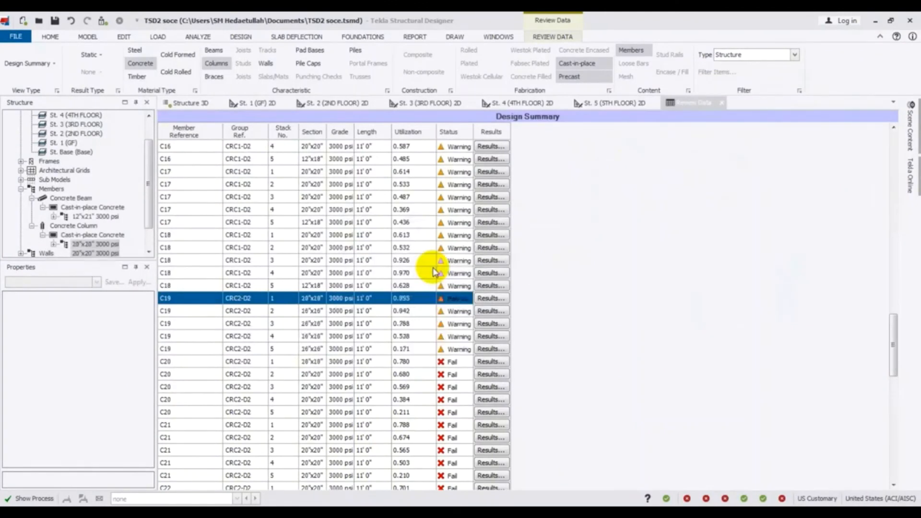
Review the column design summary and the design status of the 3D structure, and save the model
{"action": "left_click_drag", "start_coordinate": [892, 335], "coordinate": [874, 146]}
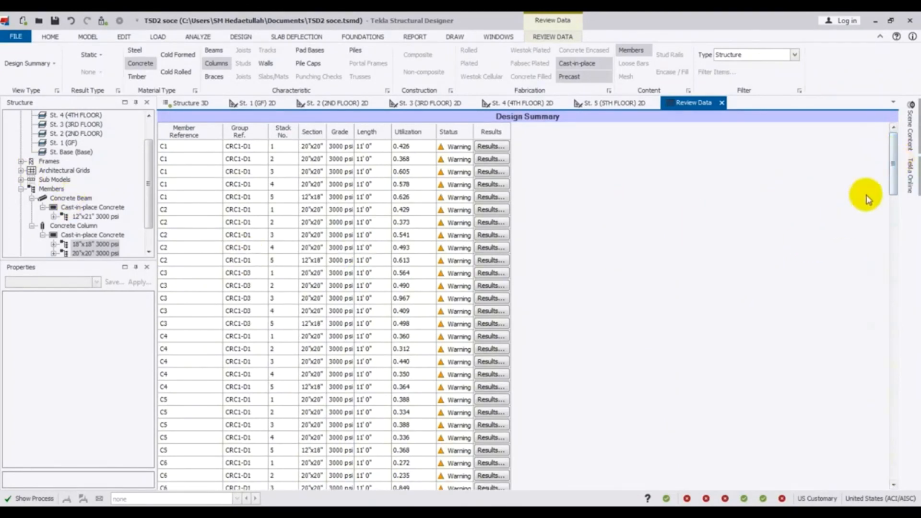
{"action": "left_click", "coordinate": [191, 105]}
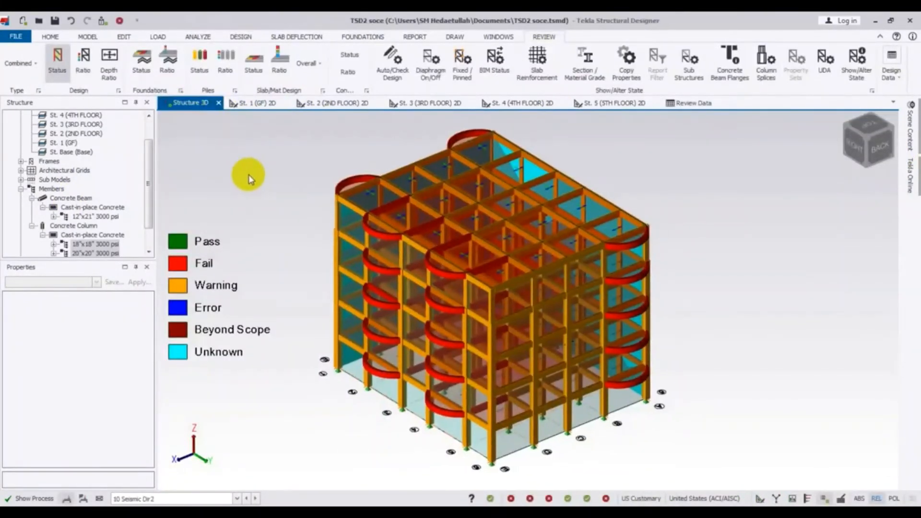
{"action": "right_click_drag", "start_coordinate": [784, 288], "coordinate": [855, 271]}
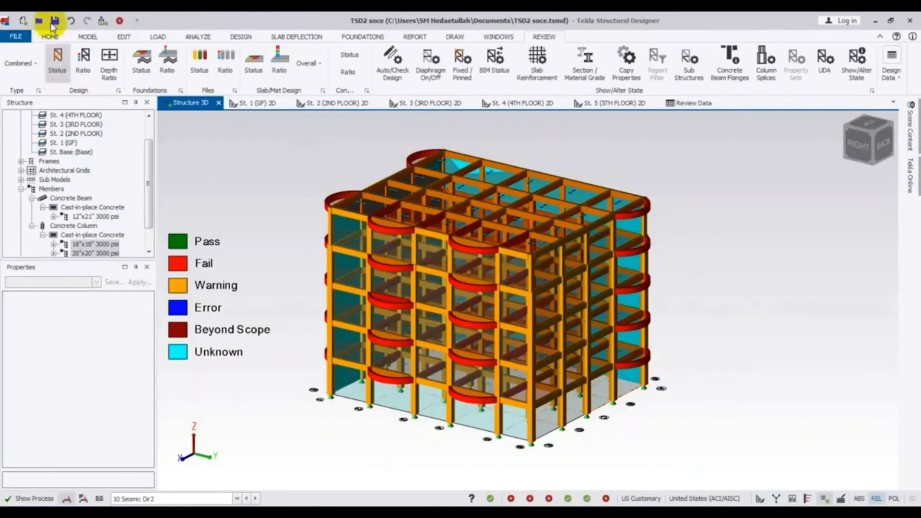
{"action": "left_click", "coordinate": [55, 22]}
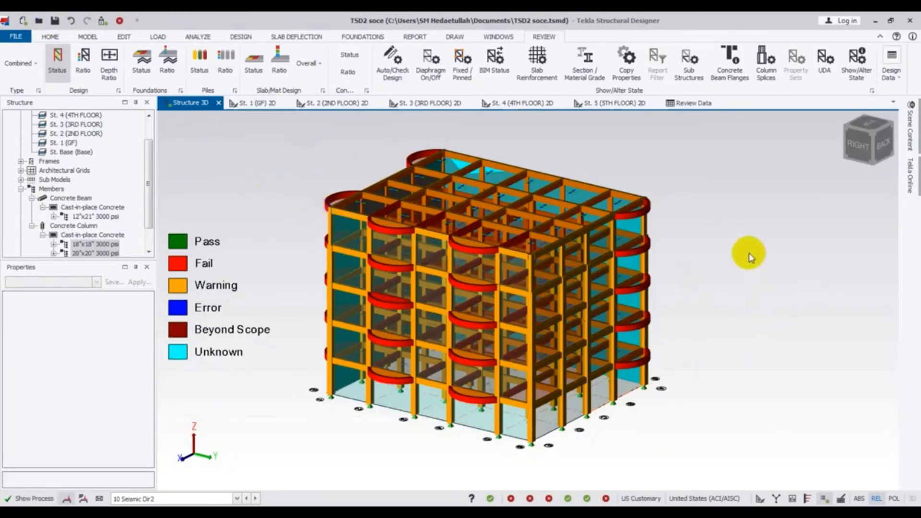
{"action": "mouse_move", "coordinate": [741, 241]}
{"action": "middle_mouse_down"}
{"action": "mouse_move", "coordinate": [770, 271]}
{"action": "mouse_move", "coordinate": [749, 257]}
{"action": "middle_mouse_up"}
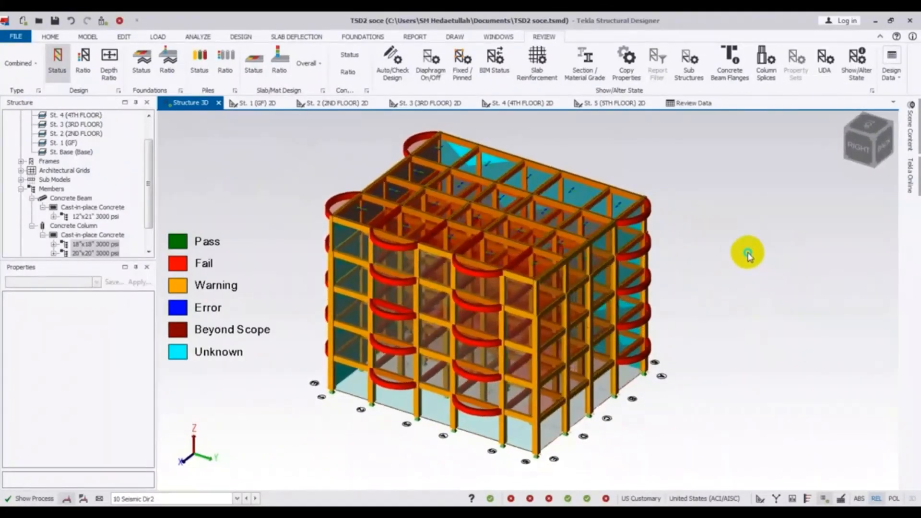